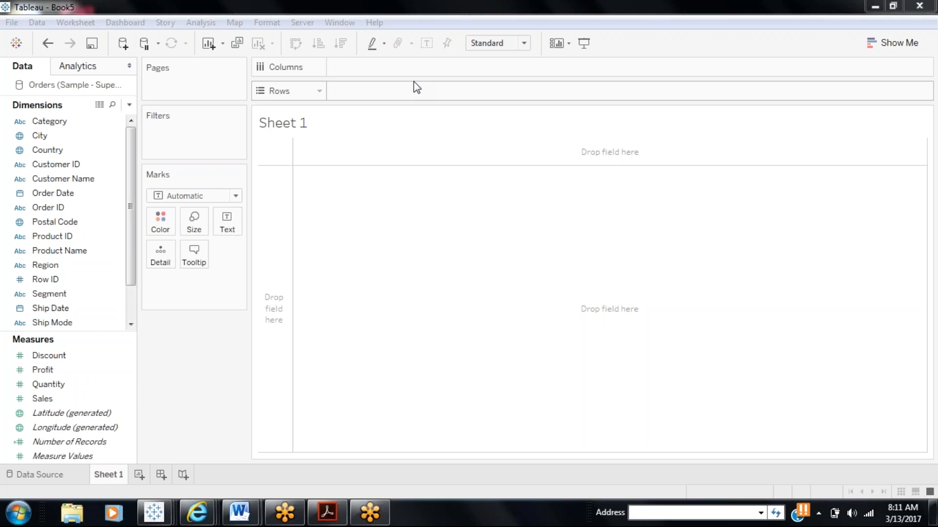
Place Order Date on Rows and expand it from years to quarters.
left_click(131, 161)
left_click_drag(129, 156, 130, 207)
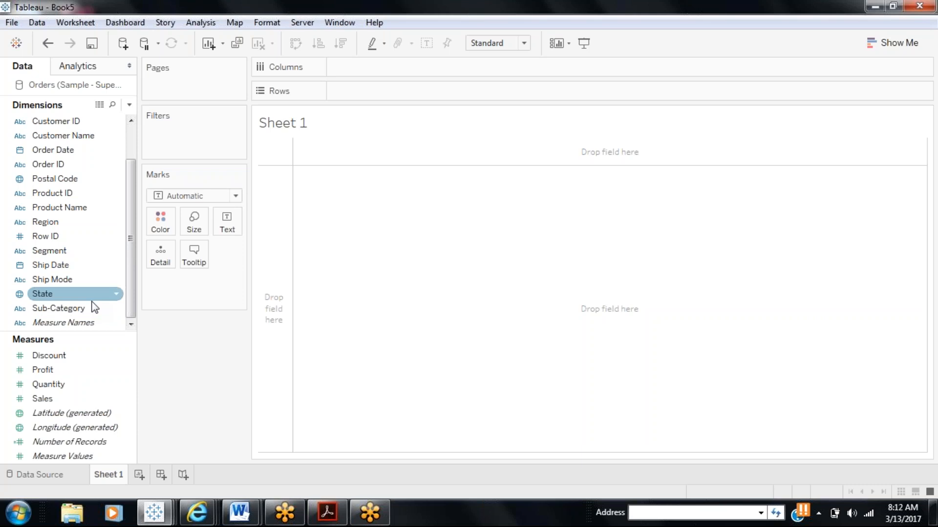
left_click_drag(89, 150, 402, 87)
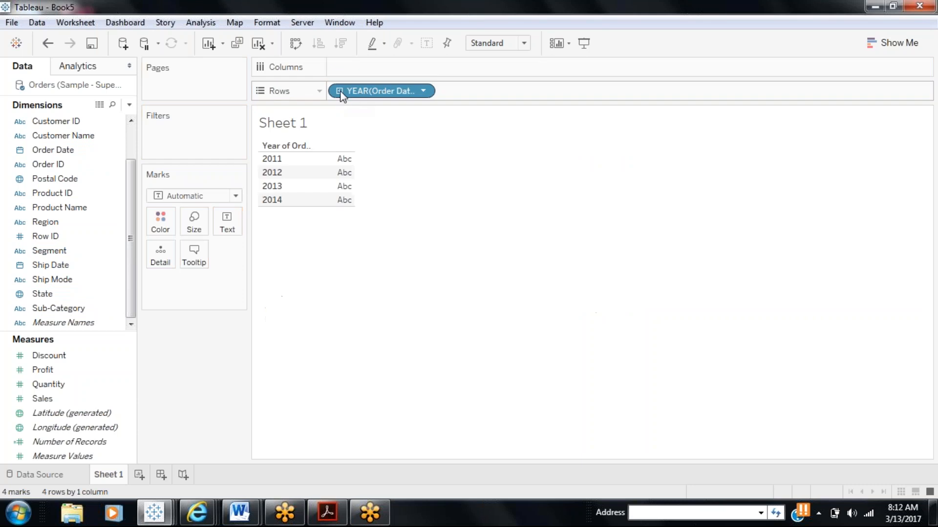
left_click(339, 90)
Place Region and Segment on Columns and show Sales as the text values of the table.
left_click_drag(83, 224, 367, 68)
left_click_drag(47, 251, 465, 67)
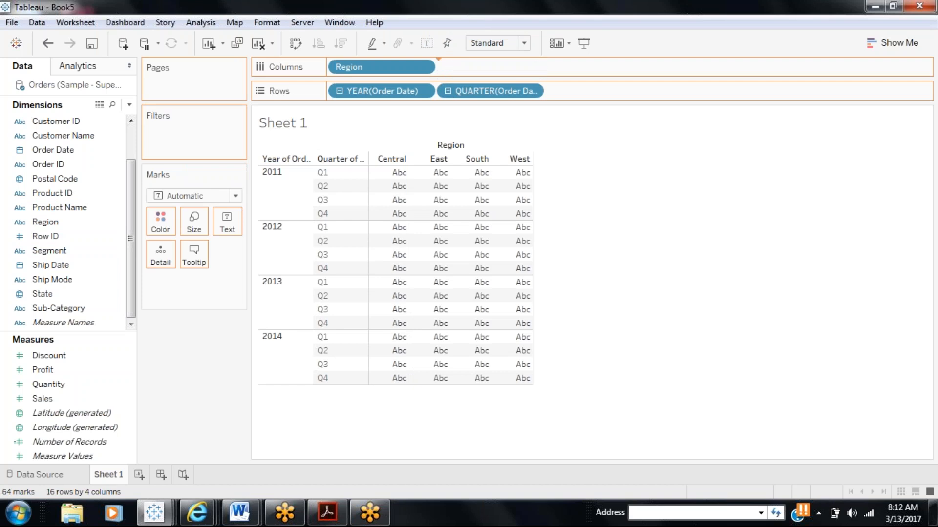
left_click_drag(71, 398, 227, 224)
mouse_move(398, 206)
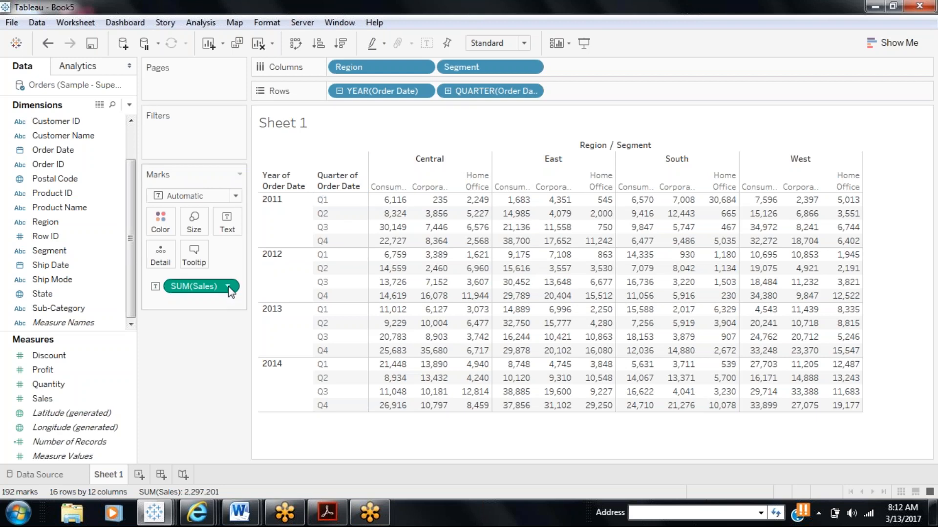
right_click(167, 286)
mouse_move(239, 502)
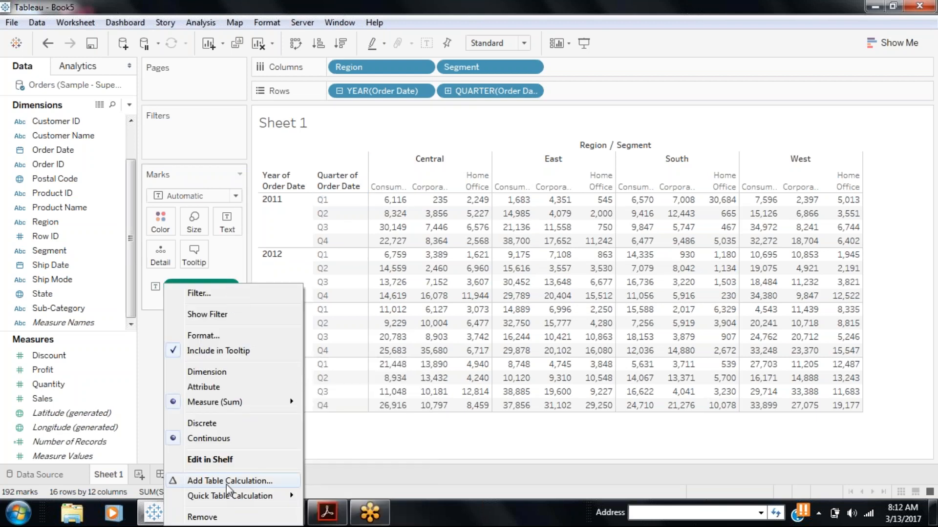
left_click(152, 394)
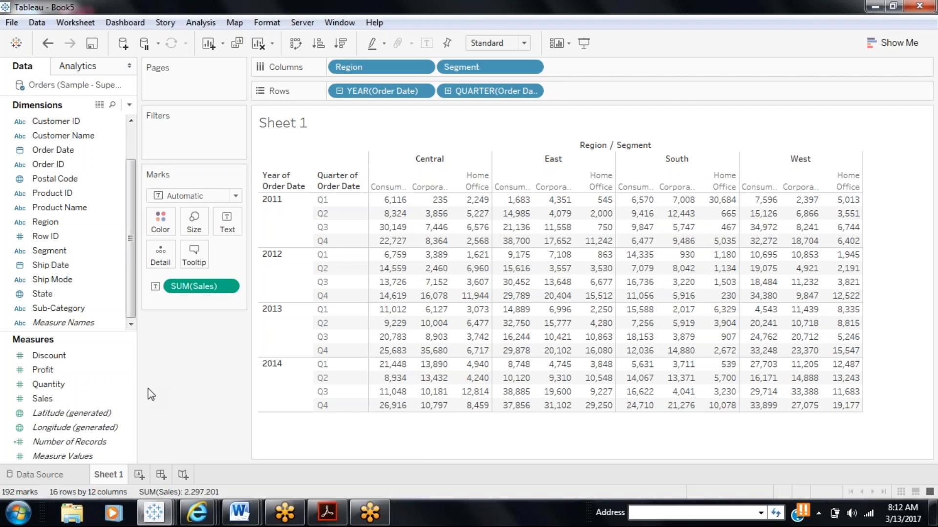
Apply the Running Total quick table calculation to the Sales measure in Marks.
left_click(228, 288)
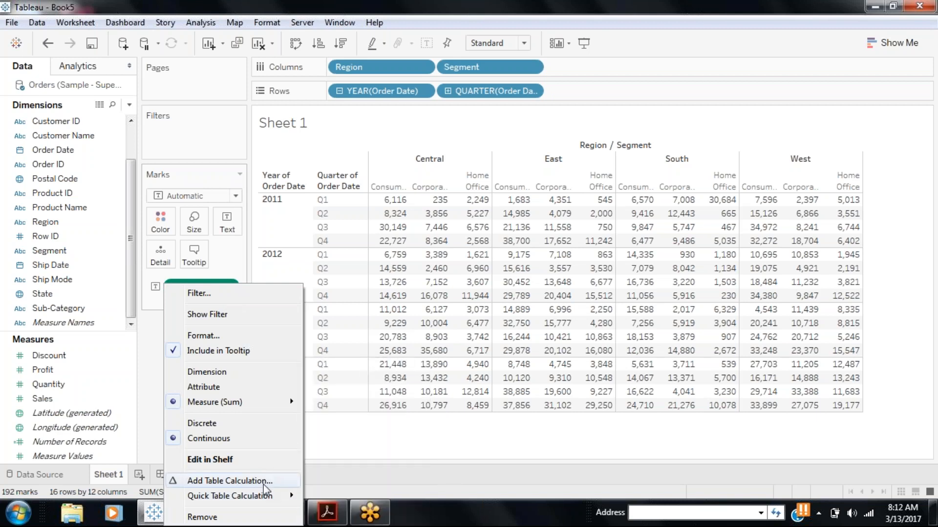
mouse_move(267, 496)
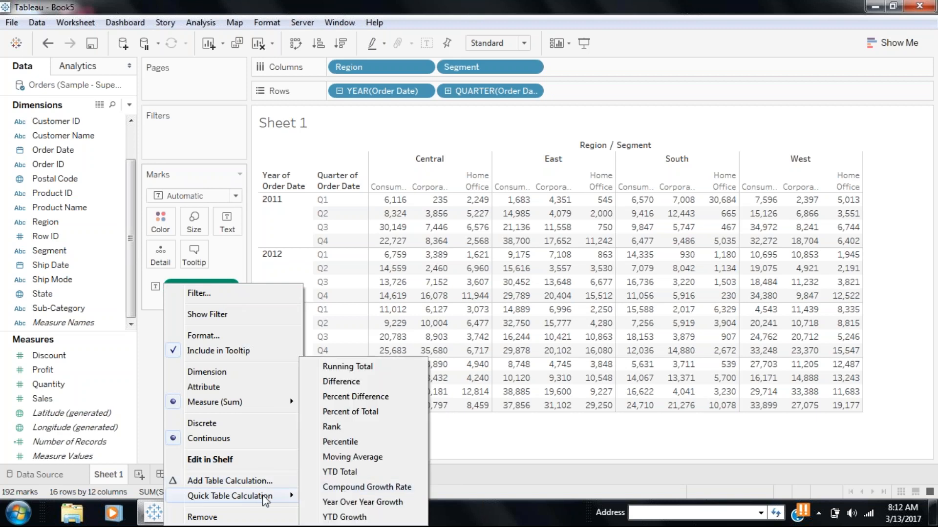
left_click(351, 367)
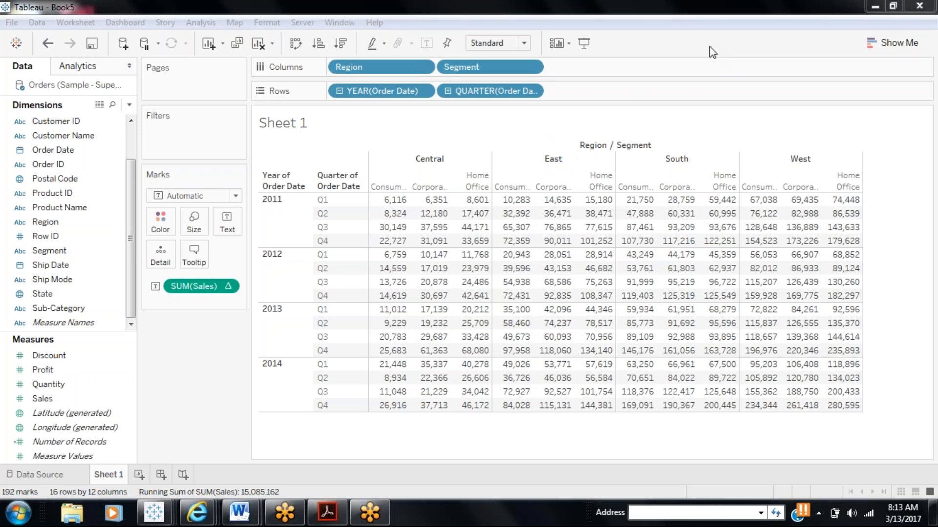
mouse_move(388, 227)
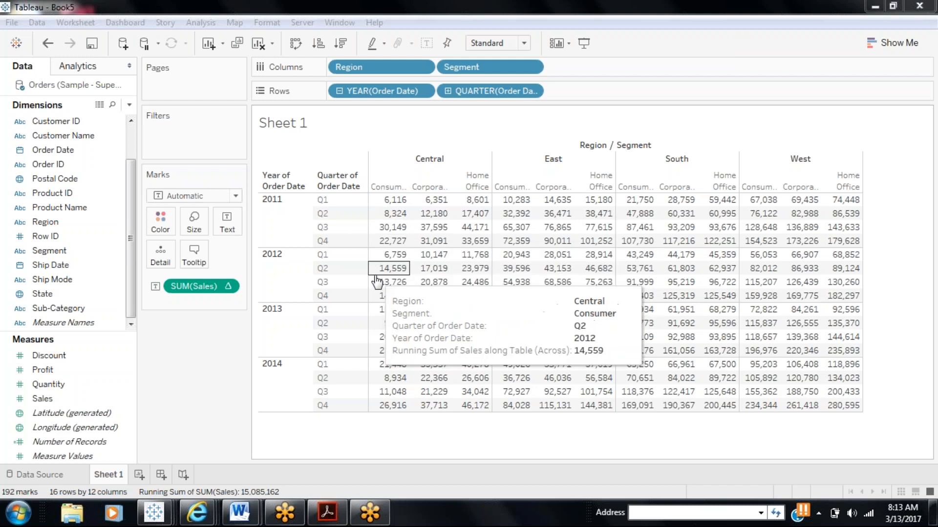
Edit the Sales table calculation to compute using Specific Dimensions with Region and Segment, restarting every Region.
right_click(204, 294)
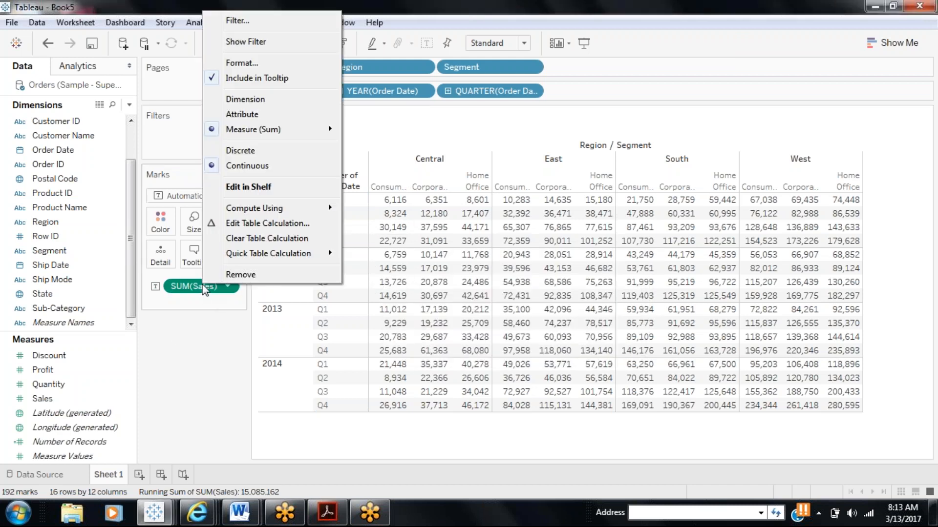
left_click(238, 226)
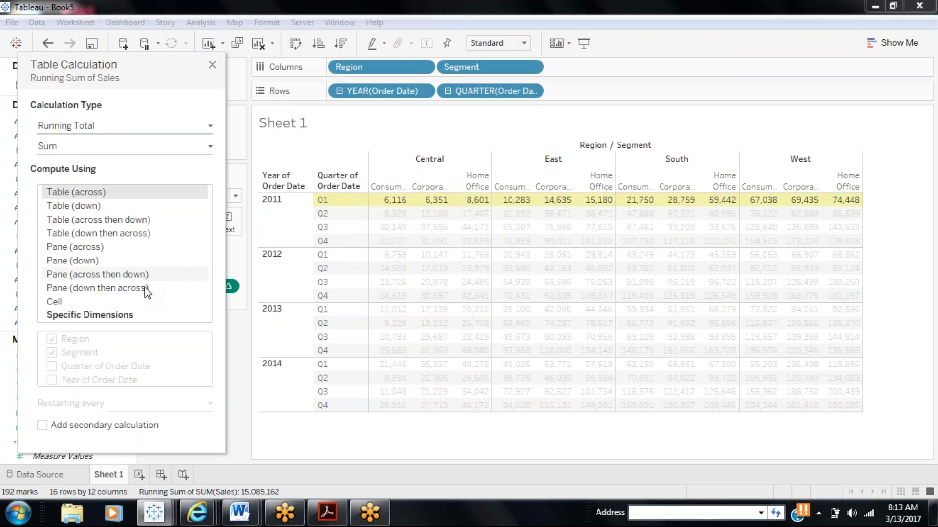
left_click(99, 318)
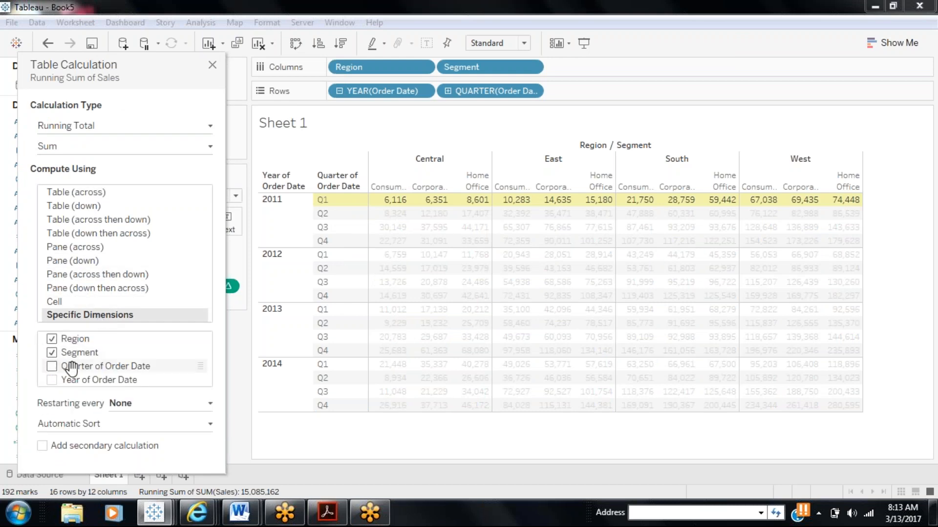
left_click_drag(87, 350, 92, 351)
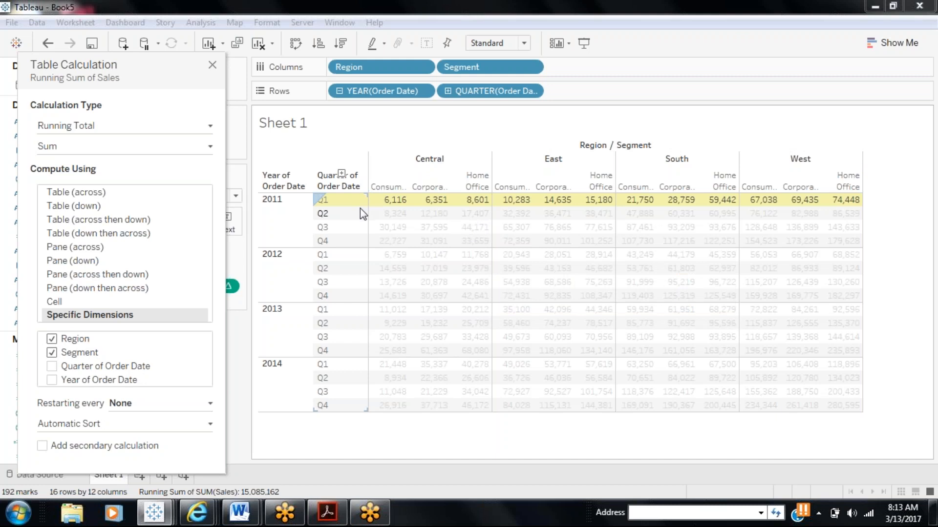
mouse_move(370, 207)
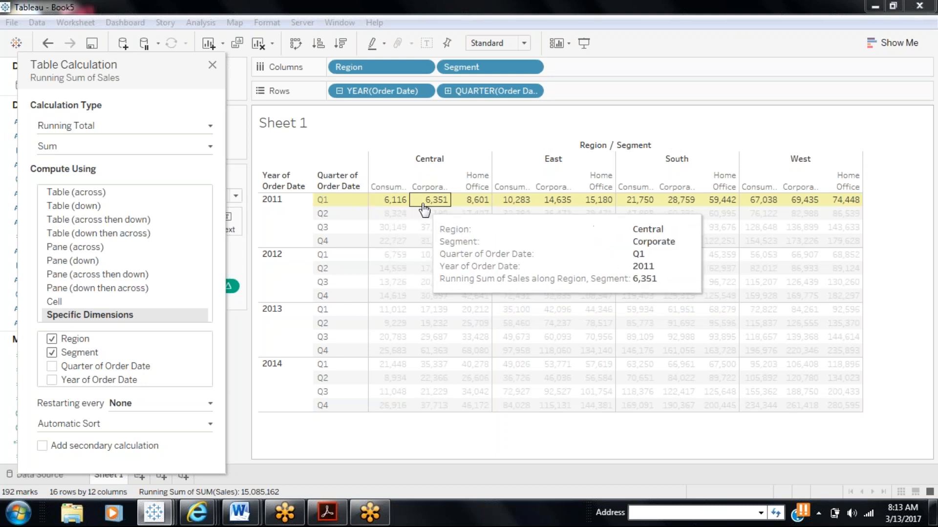
mouse_move(456, 209)
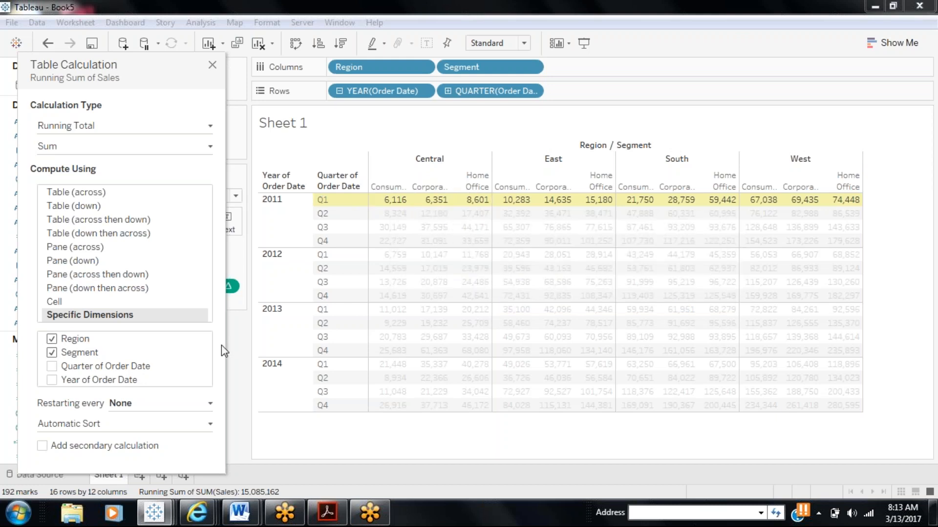
left_click(207, 405)
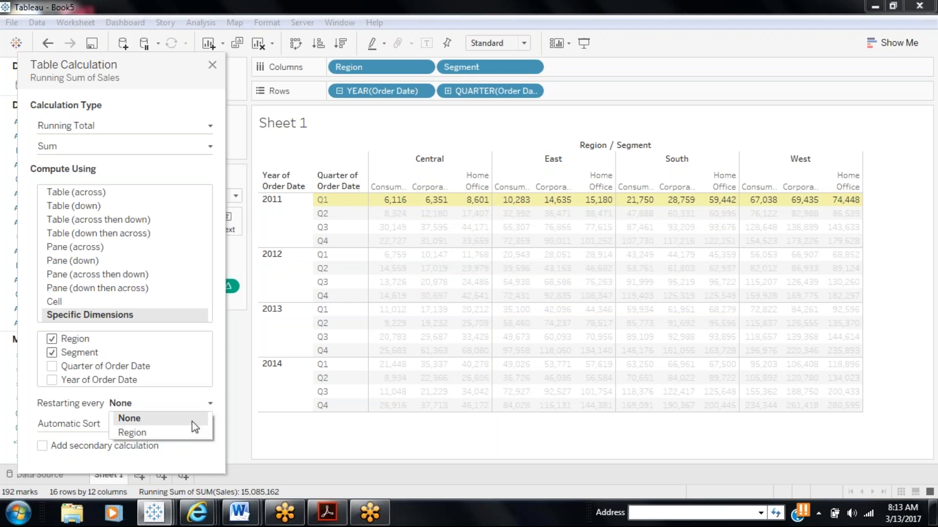
left_click(172, 434)
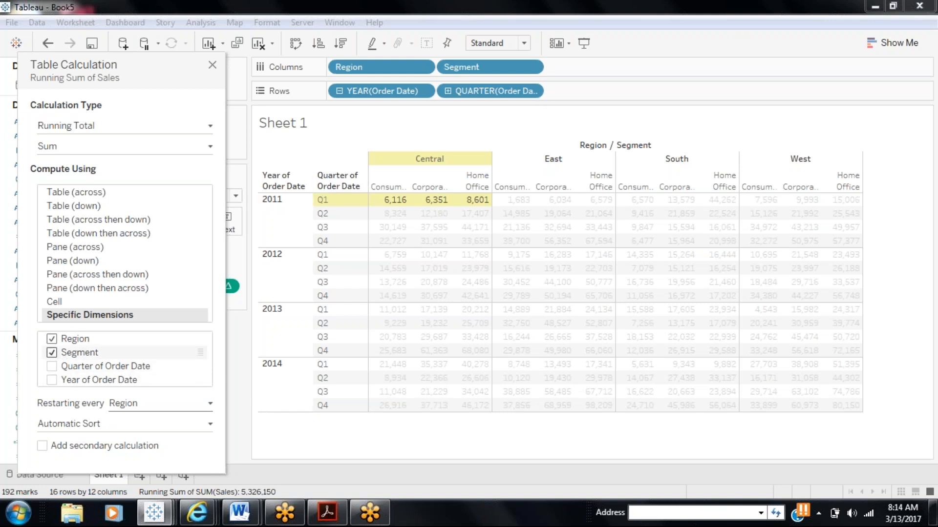
Switch the computed dimensions from Region and Segment to Quarter and Year of Order Date, restarting every Quarter of Order Date.
left_click(51, 338)
left_click(51, 352)
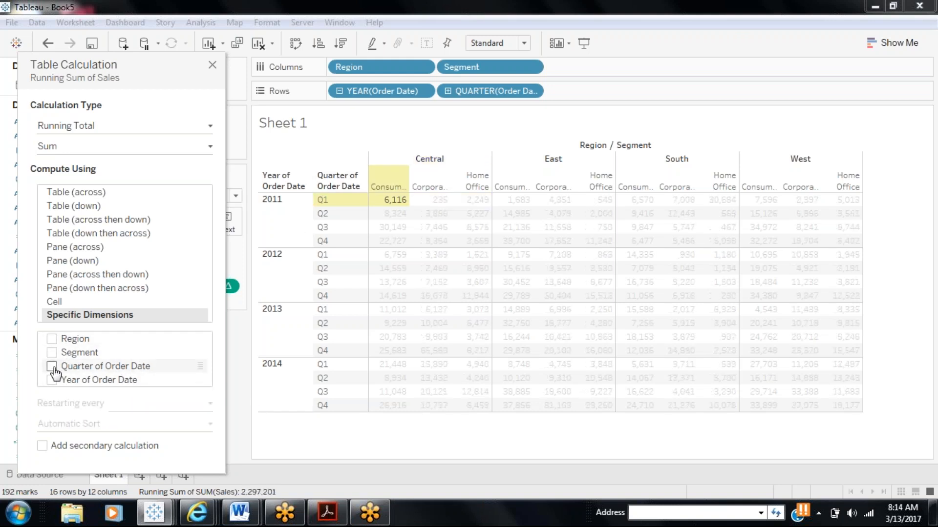
left_click(51, 365)
left_click(52, 380)
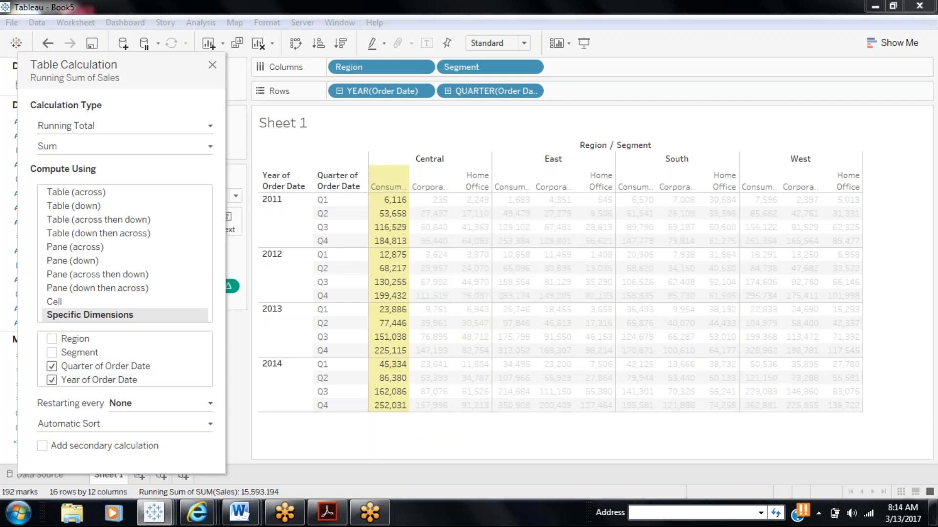
left_click(211, 404)
left_click(201, 429)
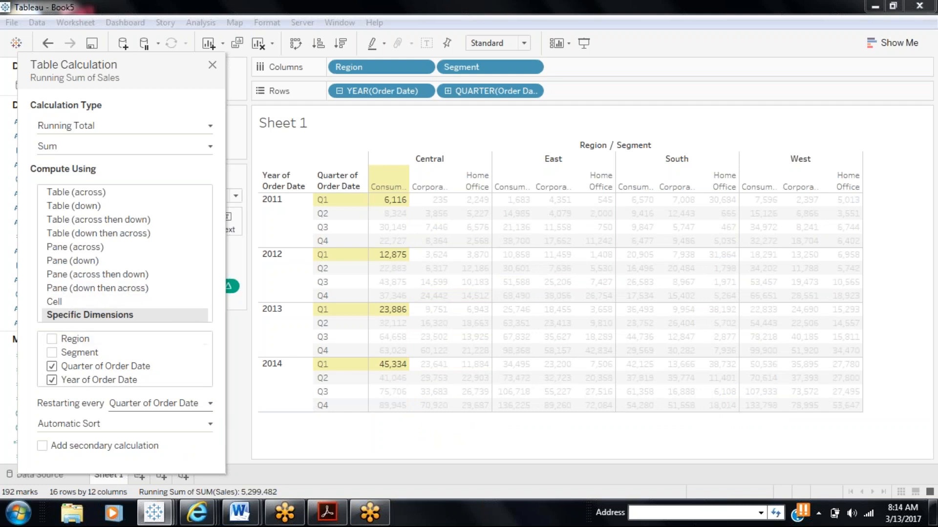
Examine which Central Consumer cells accumulate across the years for Q1, Q2 and Q3, and close the table calculation settings.
mouse_move(391, 201)
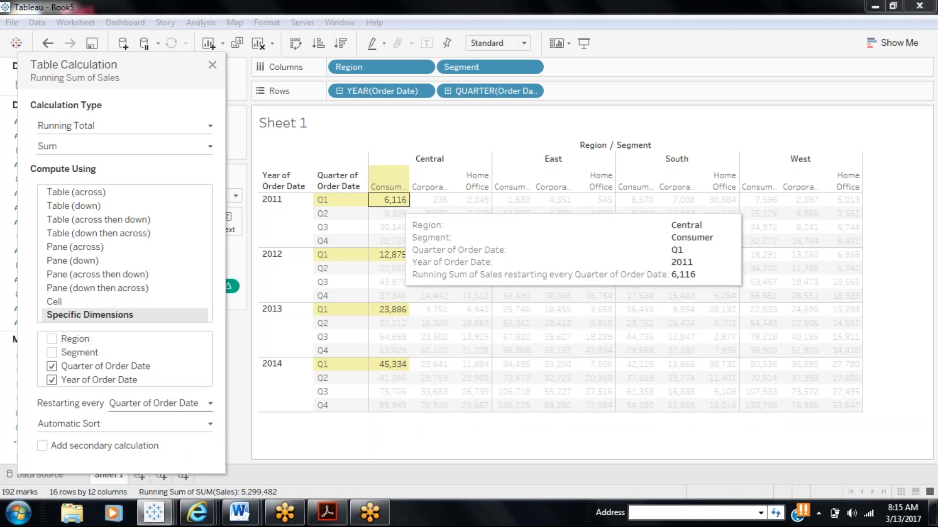
mouse_move(400, 318)
mouse_move(399, 366)
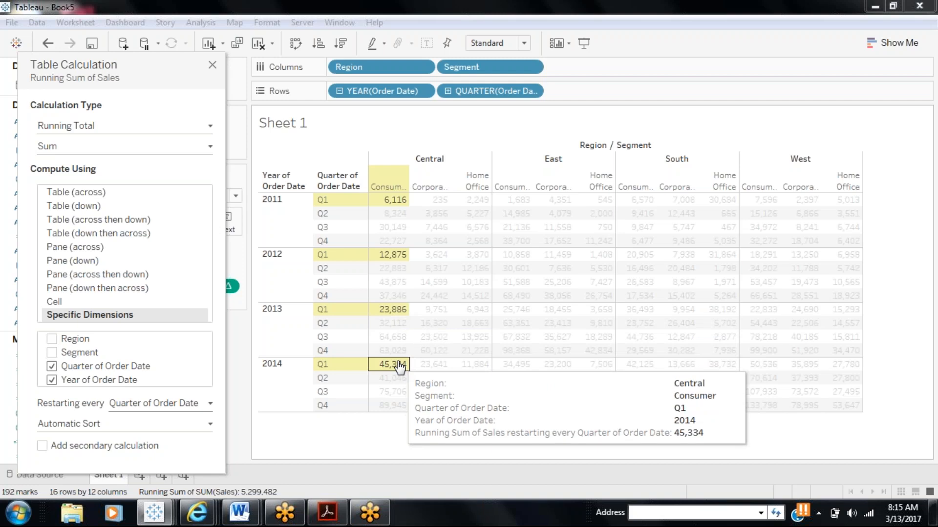
left_click(391, 214)
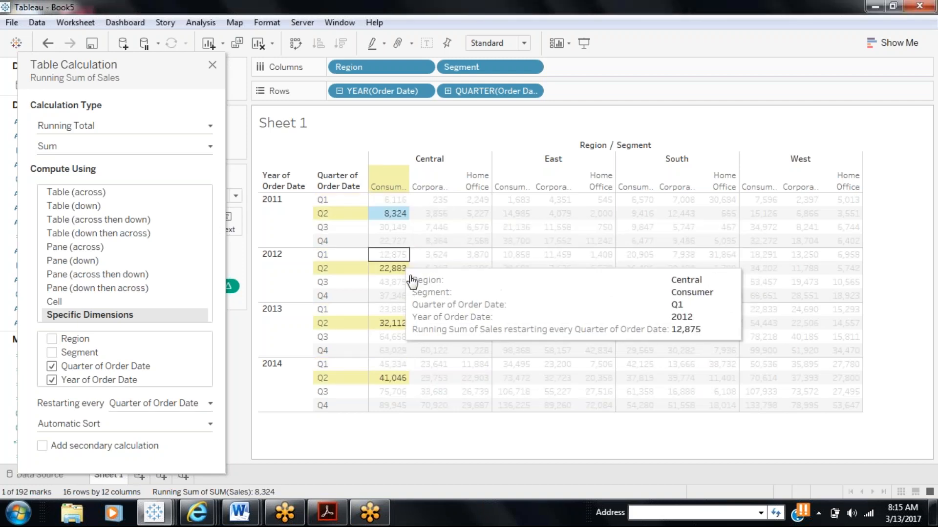
mouse_move(401, 326)
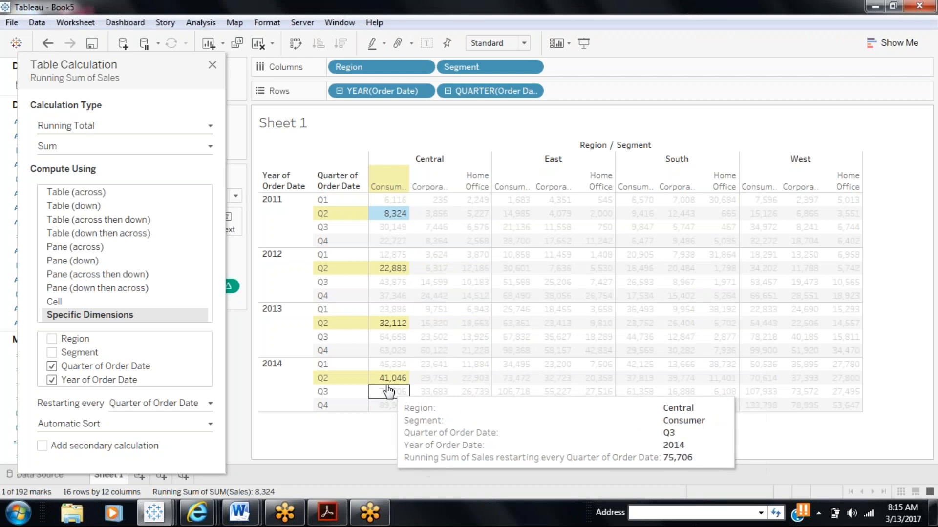
mouse_move(402, 260)
left_click(396, 231)
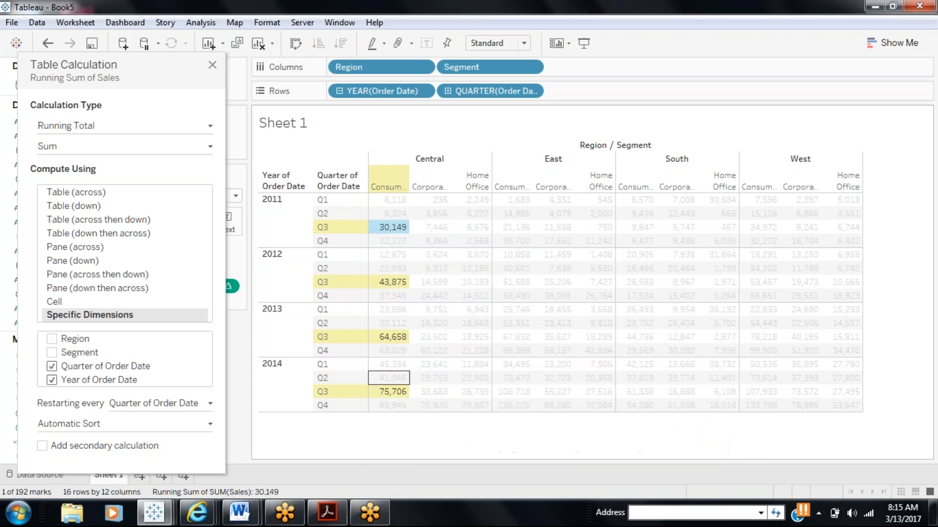
left_click(212, 65)
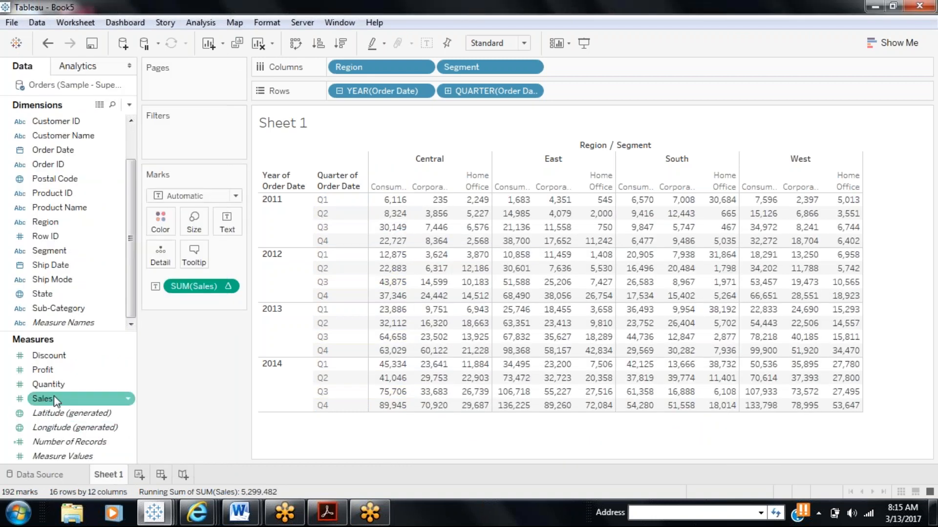
Add Sales as a second text value to show the plain quarterly sales beside the running total.
left_click_drag(54, 396, 240, 234)
mouse_move(406, 203)
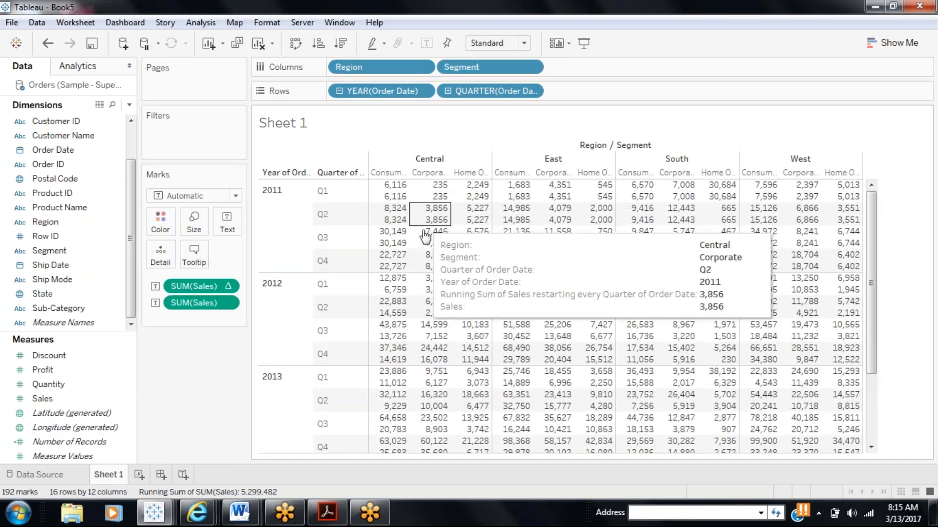
Compare the running sums with the plain sales for the same quarter across 2011 to 2014 in the Central Consumer column.
mouse_move(395, 292)
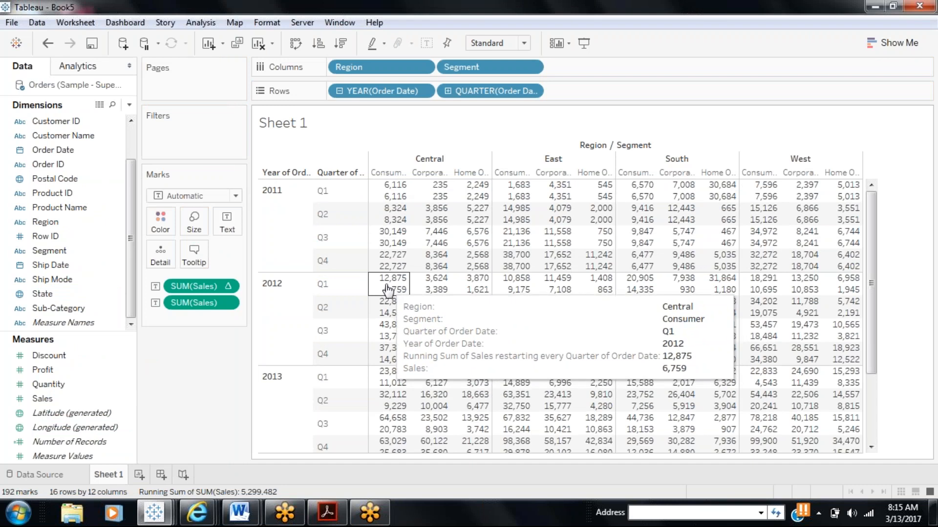
mouse_move(392, 391)
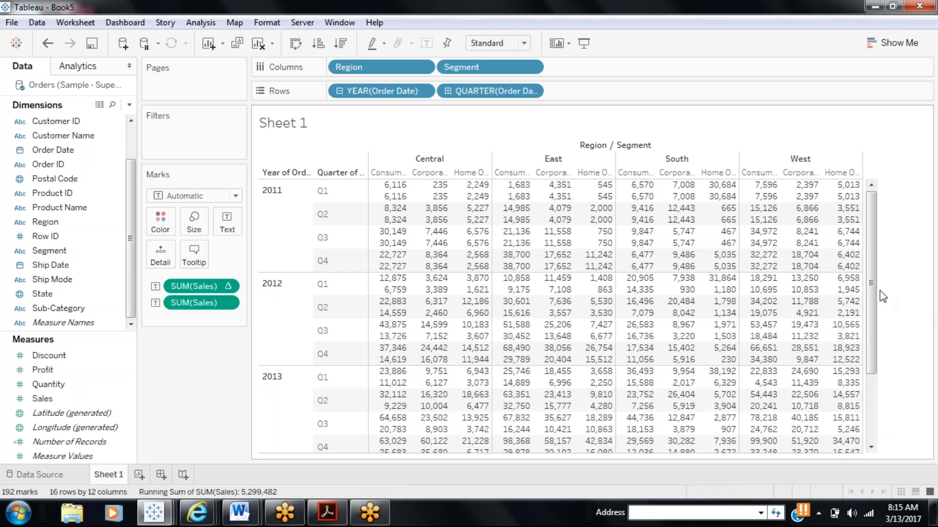
left_click_drag(871, 289, 871, 343)
mouse_move(380, 416)
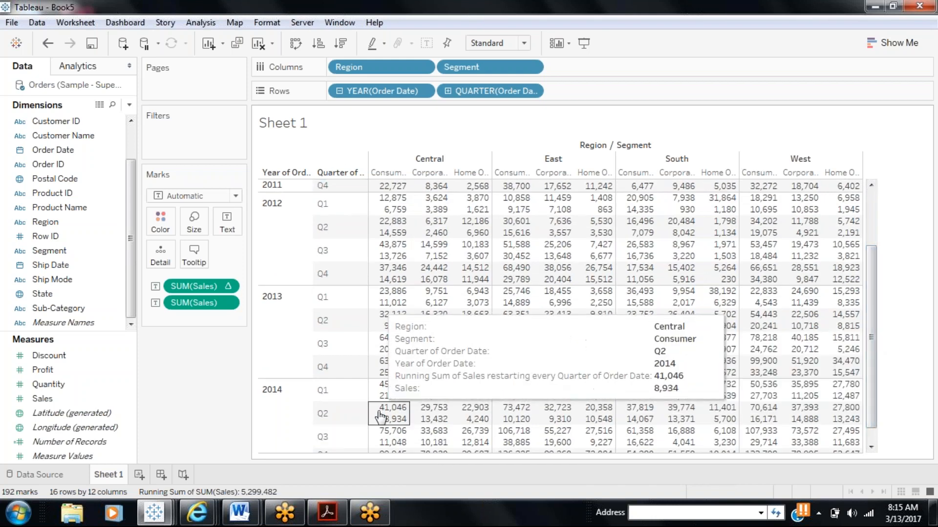
mouse_move(375, 392)
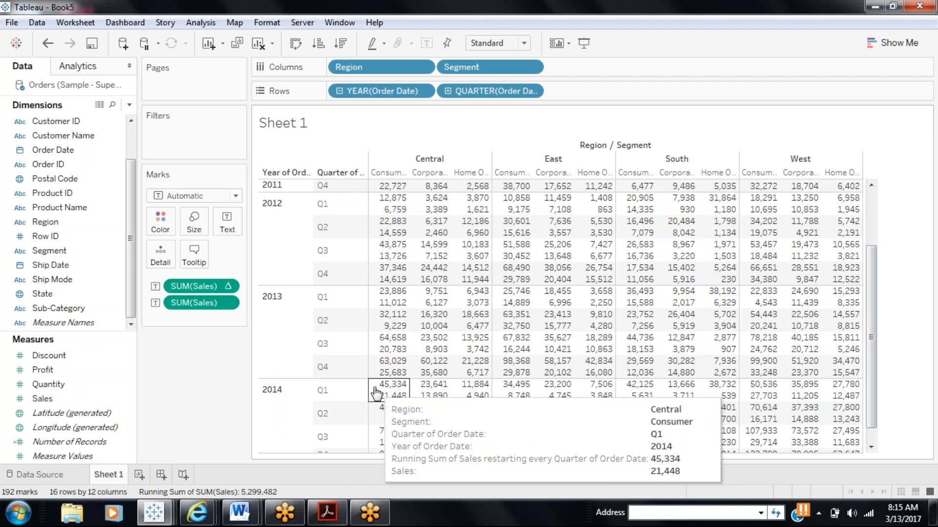
left_click_drag(868, 285, 879, 238)
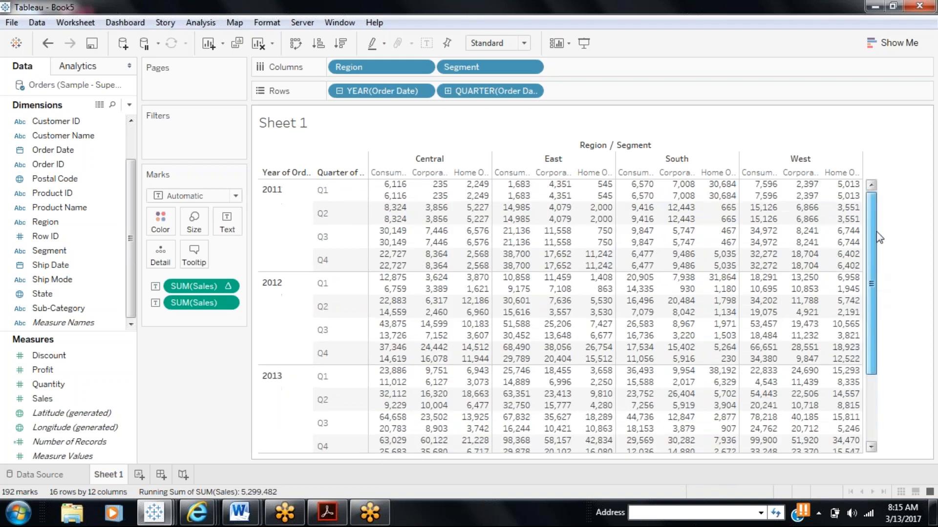
mouse_move(400, 225)
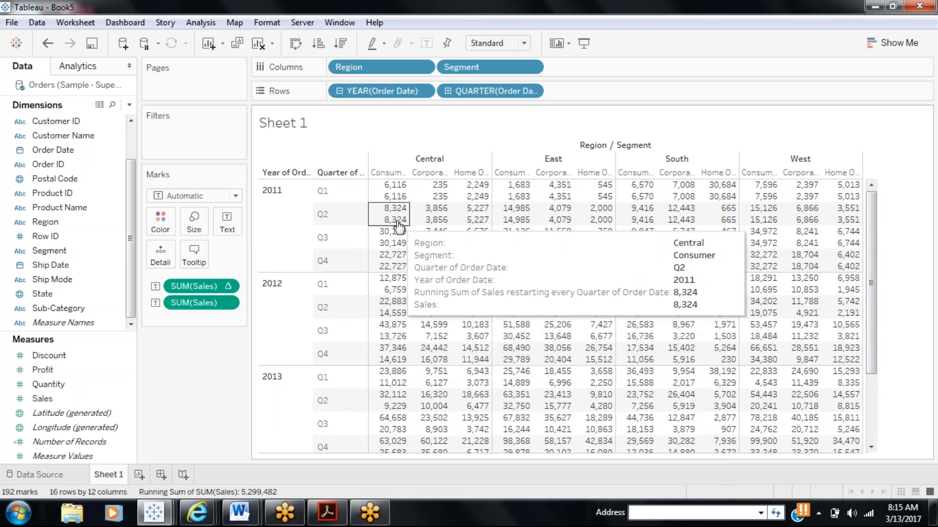
mouse_move(394, 322)
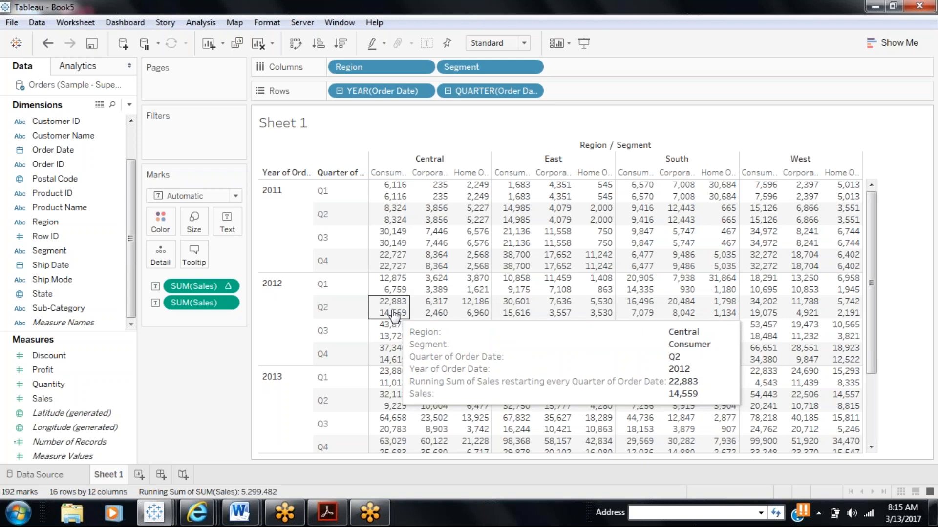
Compare the running sums with the plain sales for Q2 and Q3 across 2011 to 2014 in the Central Consumer column.
mouse_move(405, 414)
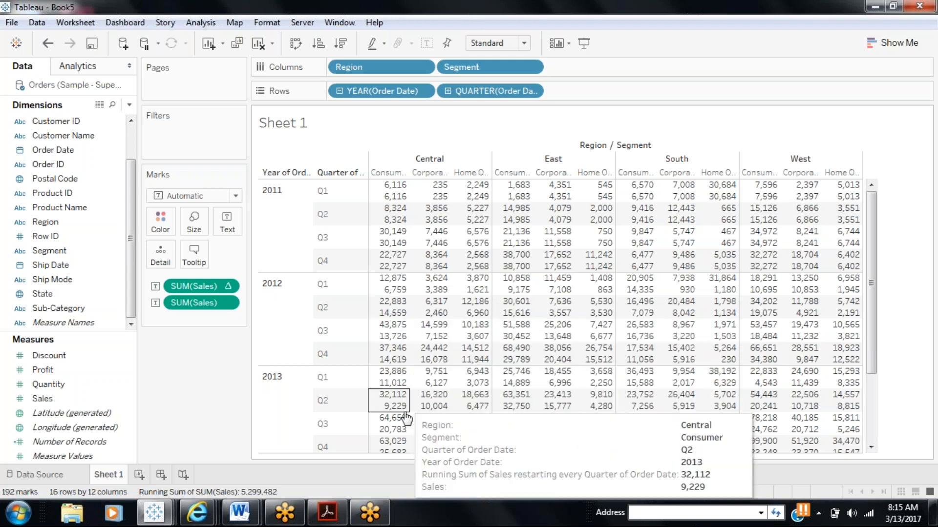
left_click_drag(876, 333, 887, 406)
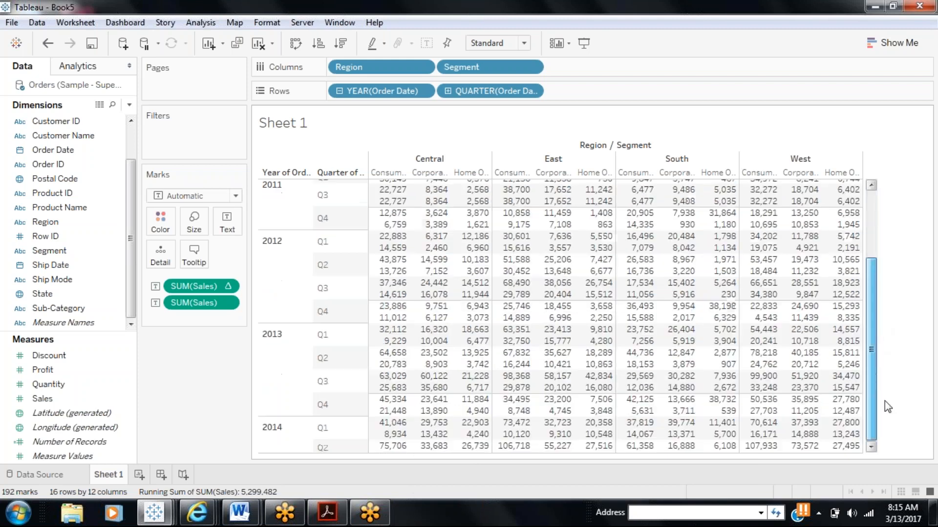
mouse_move(402, 412)
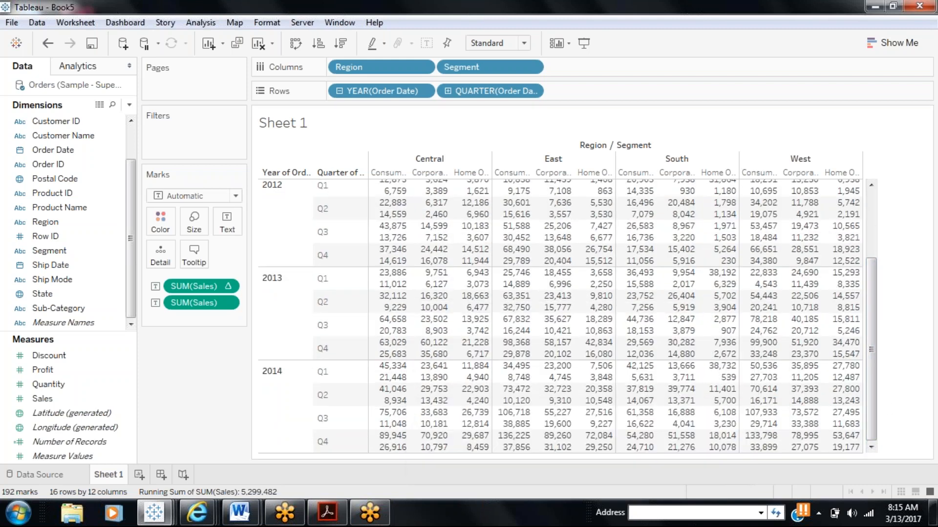
left_click_drag(873, 279, 858, 188)
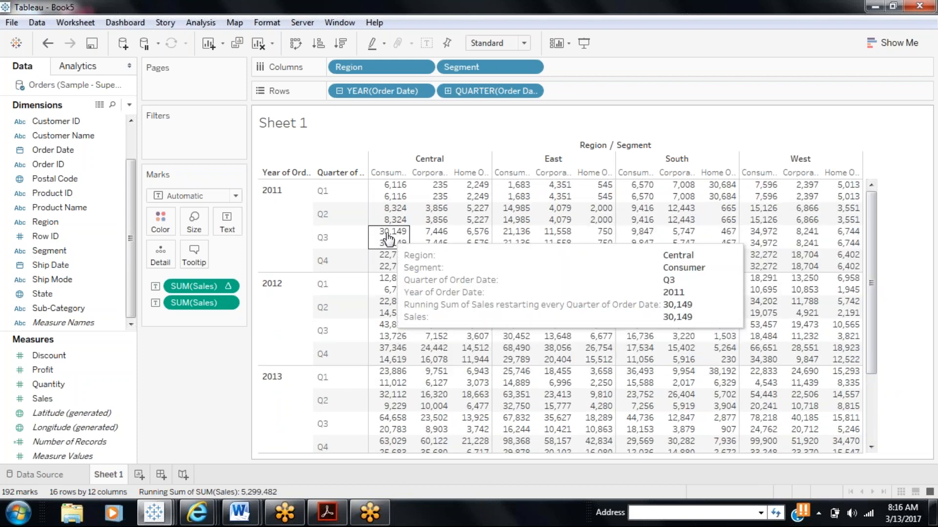
mouse_move(400, 347)
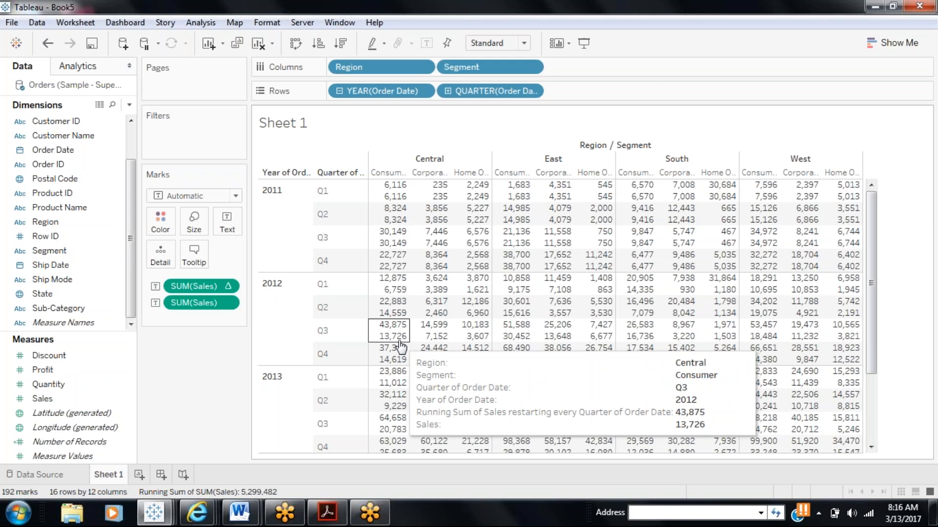
mouse_move(396, 434)
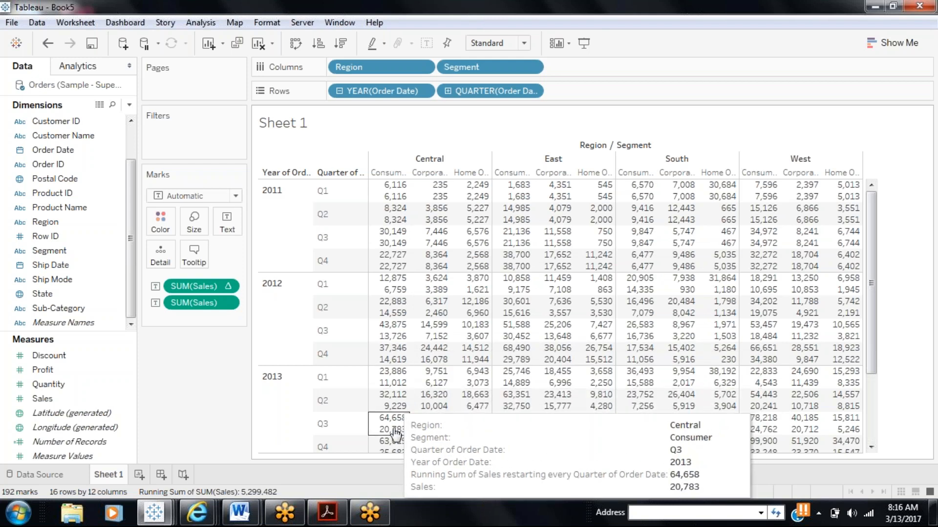
mouse_move(826, 298)
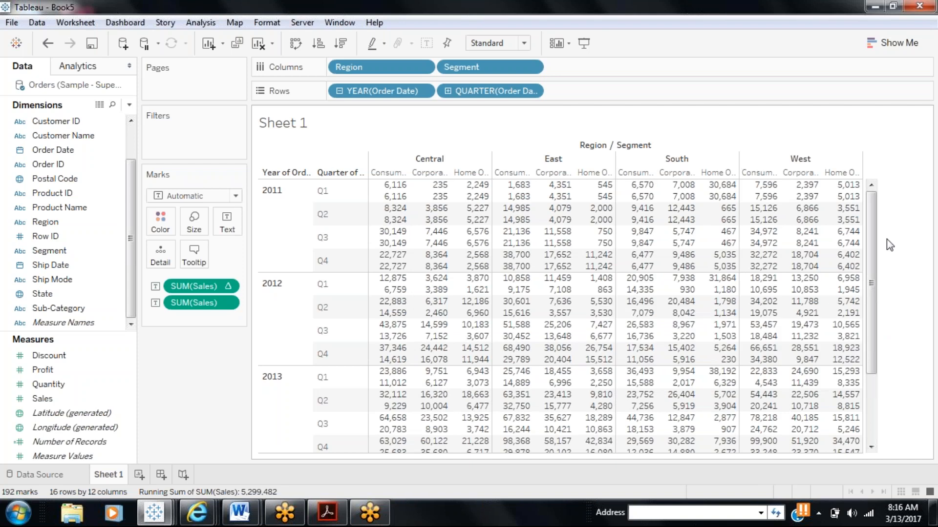
scroll(879, 293, "down", 5)
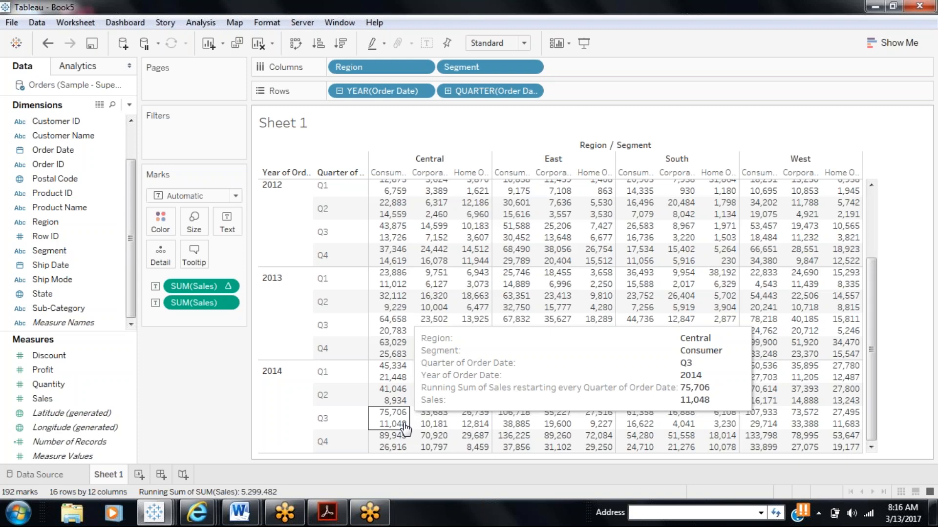
On a new worksheet, build a horizontal bar chart of Sales by year and quarter of Order Date.
left_click(139, 474)
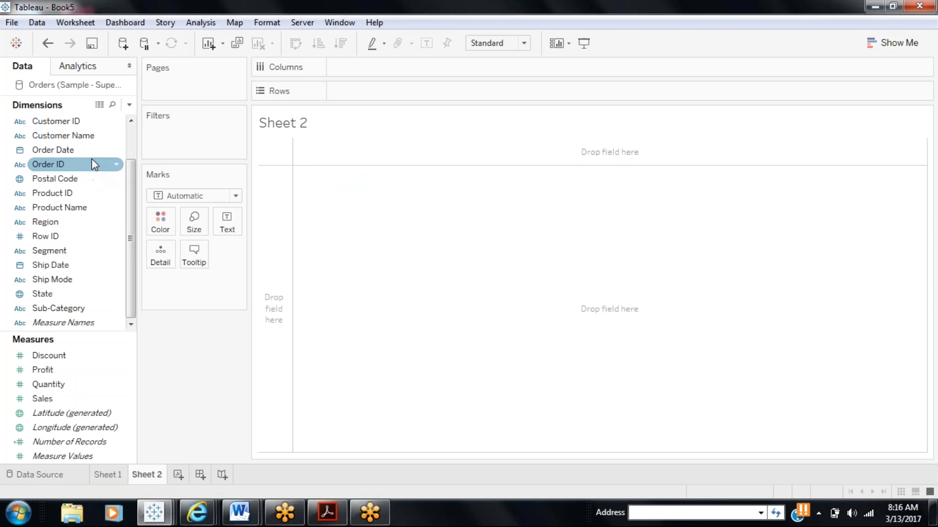
left_click_drag(91, 150, 337, 93)
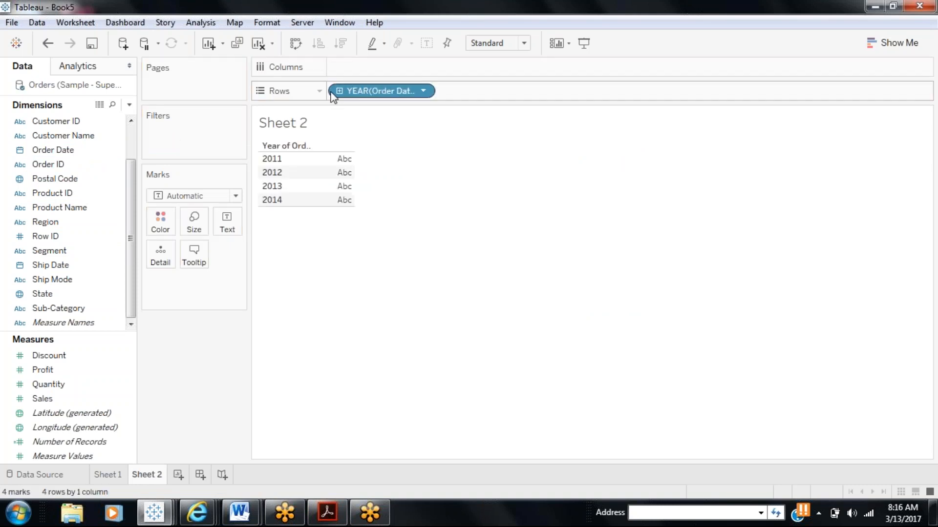
left_click(339, 91)
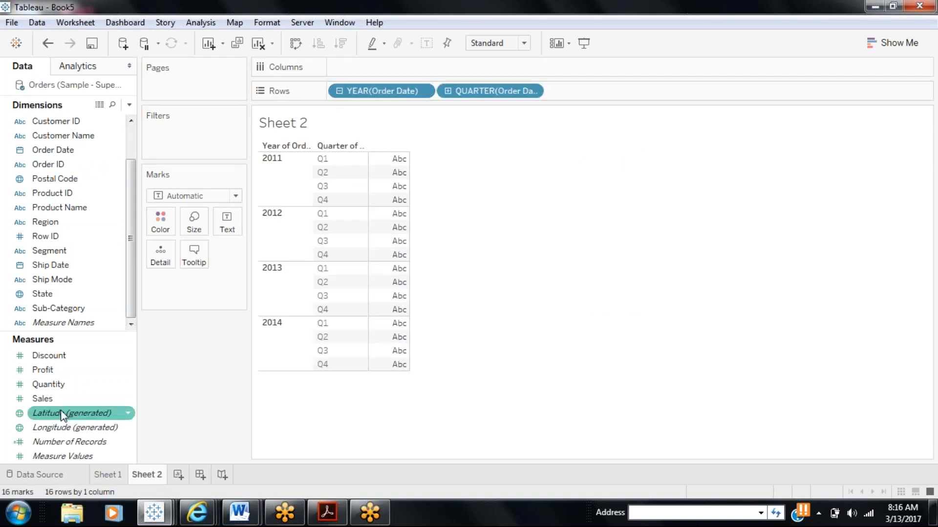
left_click_drag(62, 407, 417, 71)
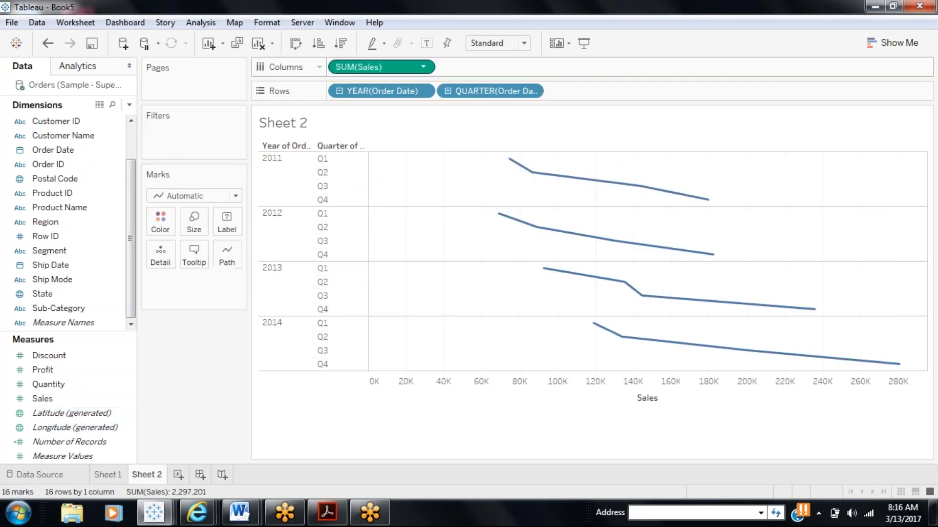
left_click(869, 46)
left_click(823, 145)
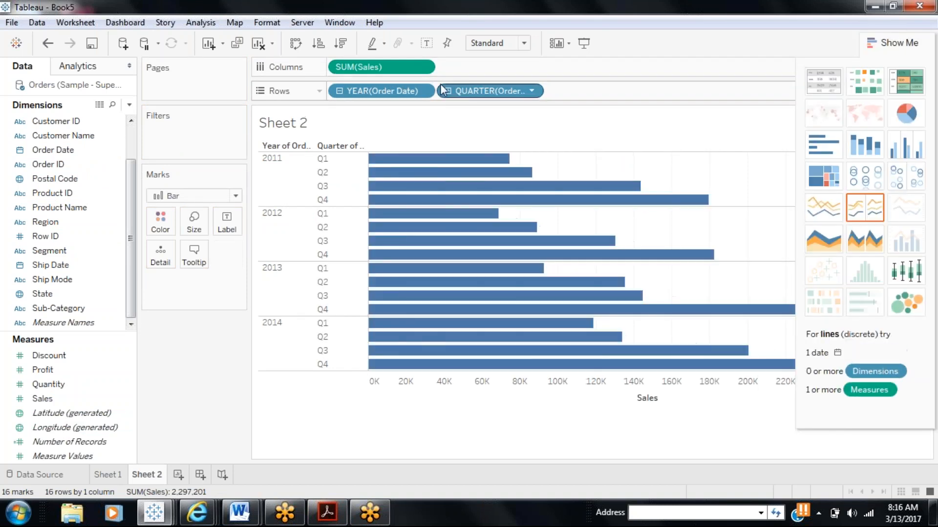
Apply the YTD Total quick table calculation to Sales and close the chart type chooser.
left_click(423, 67)
mouse_move(430, 302)
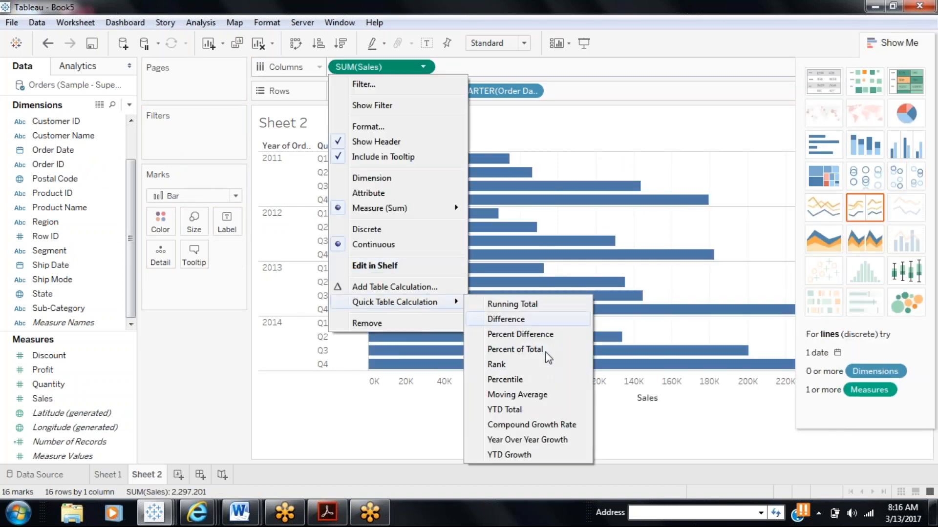
left_click(529, 414)
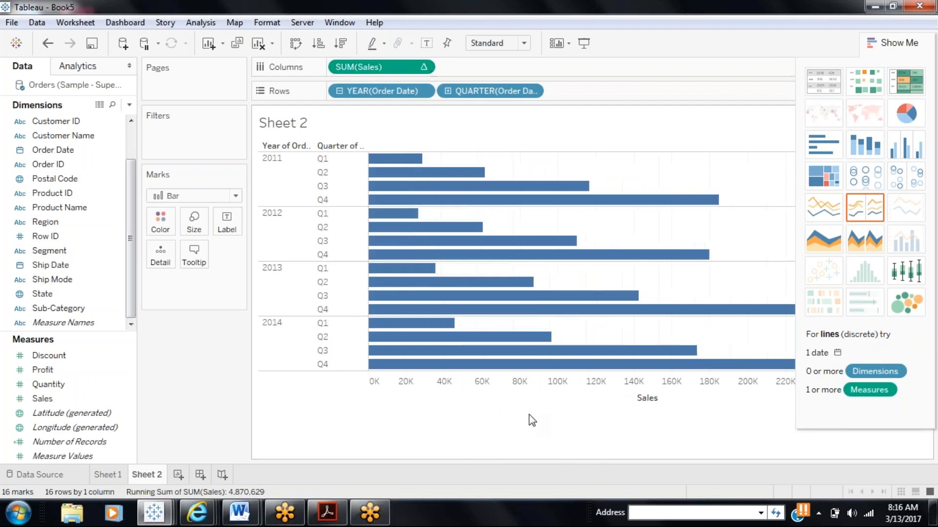
left_click(909, 42)
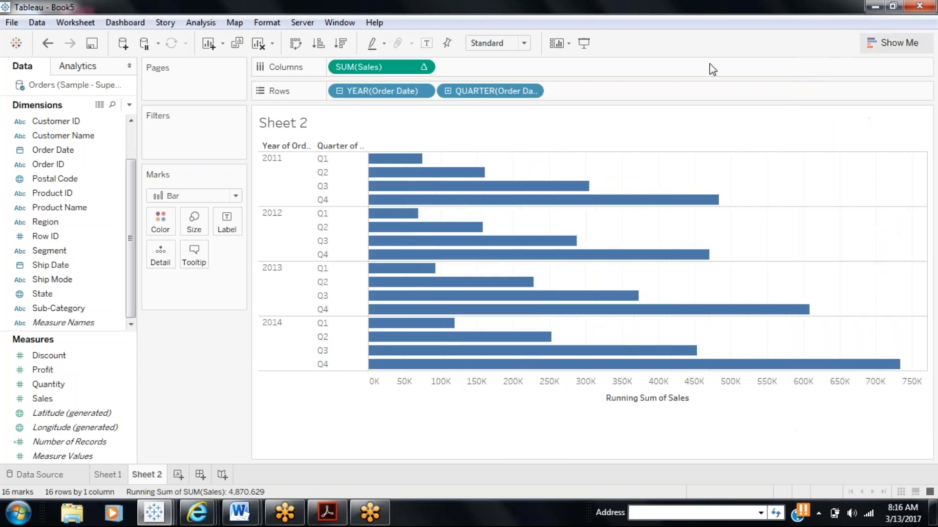
Copy the YTD measure's formula RUNNING_SUM(SUM([Sales])) into a blank Notepad document and return to the Tableau worksheet.
double_click(387, 74)
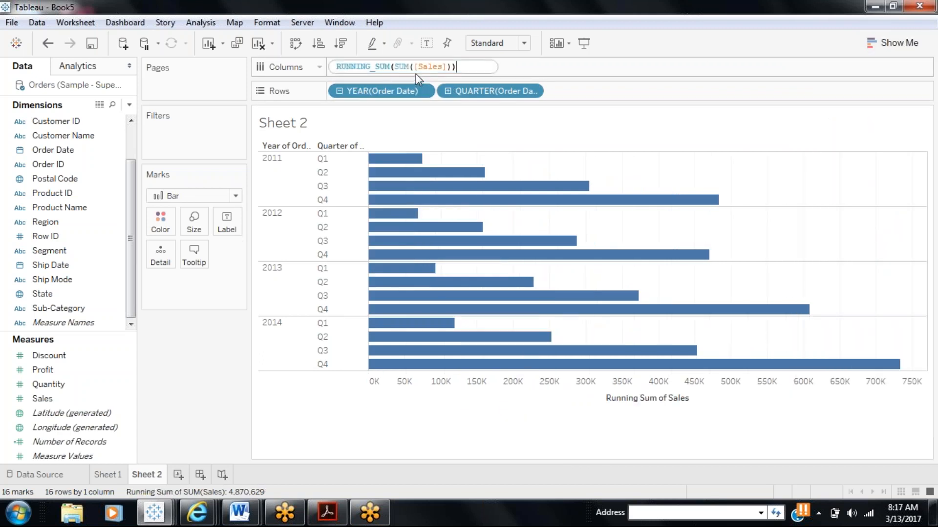
left_click_drag(334, 72, 332, 67)
key("ctrl+c")
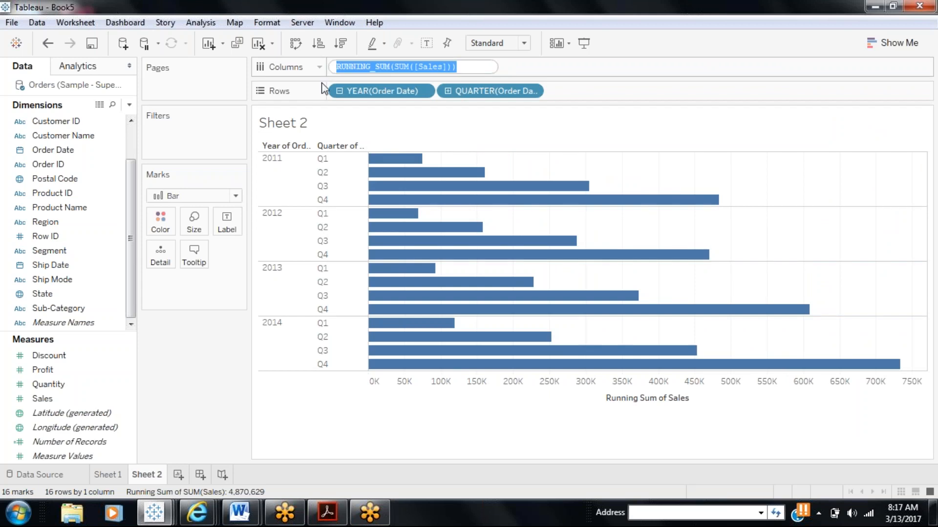
left_click(18, 513)
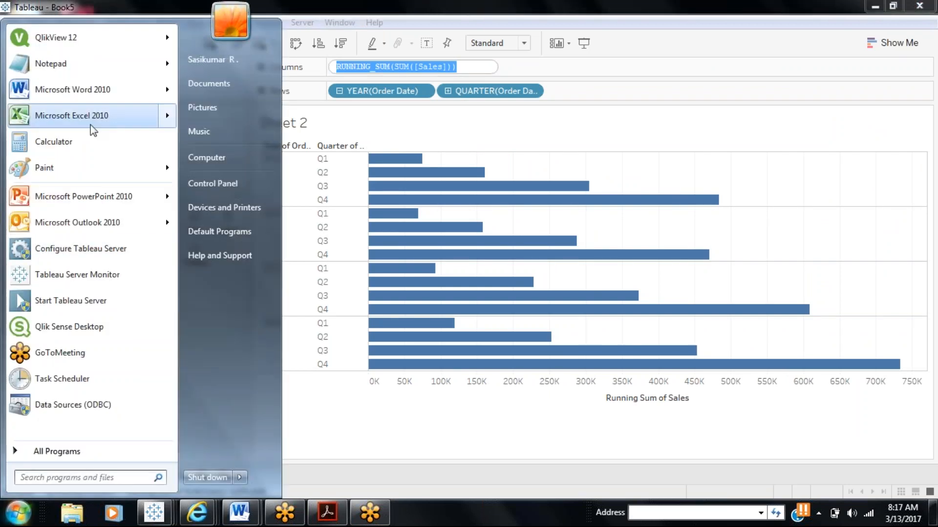
left_click(73, 64)
key("ctrl+v")
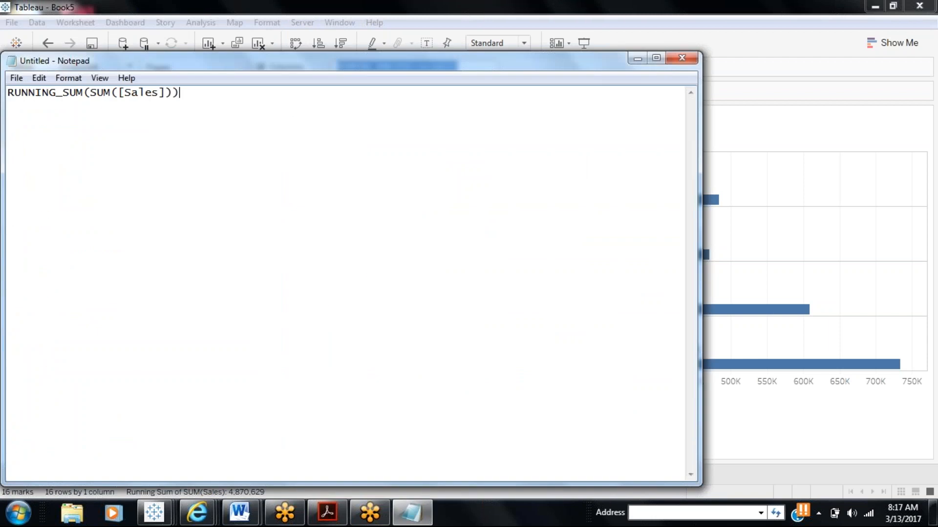
left_click(637, 59)
double_click(385, 67)
left_click(539, 62)
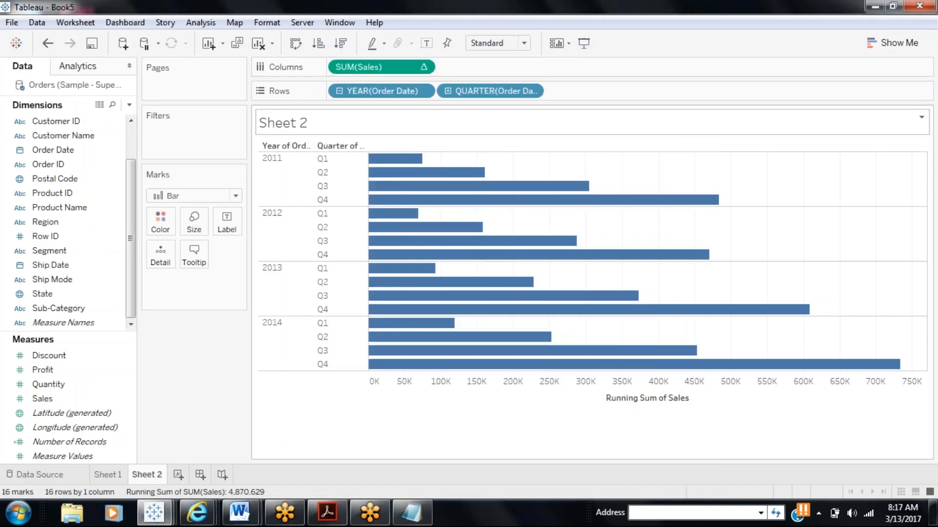
Add Sales as a second column measure and apply the Running Total quick table calculation to it.
left_click_drag(43, 398, 495, 69)
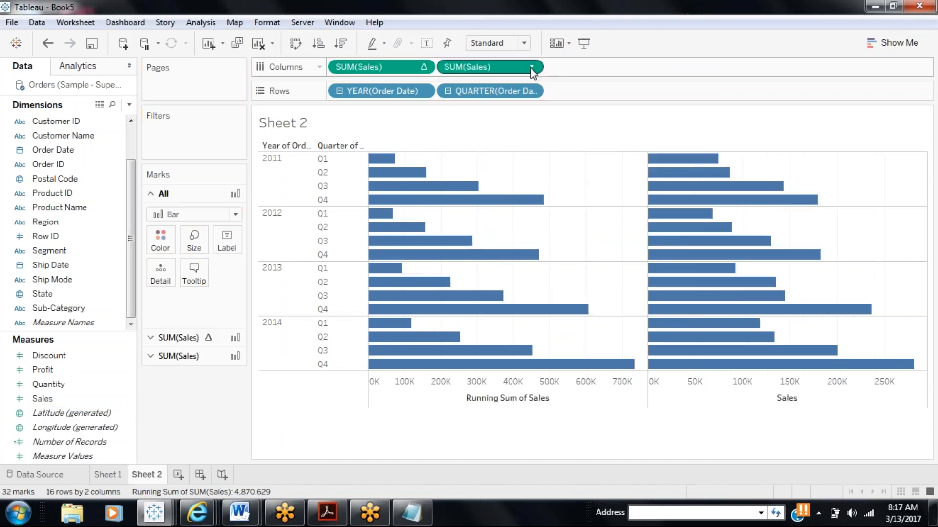
left_click(531, 67)
mouse_move(518, 303)
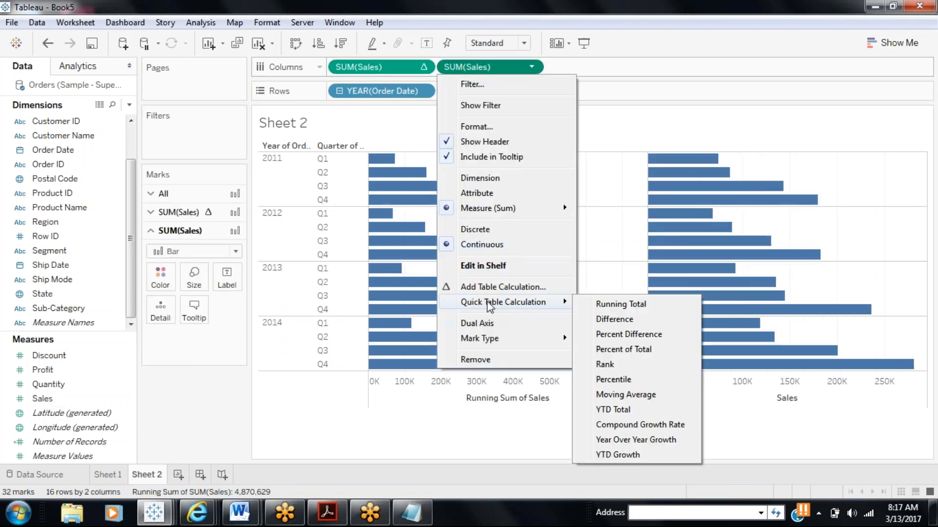
left_click(611, 307)
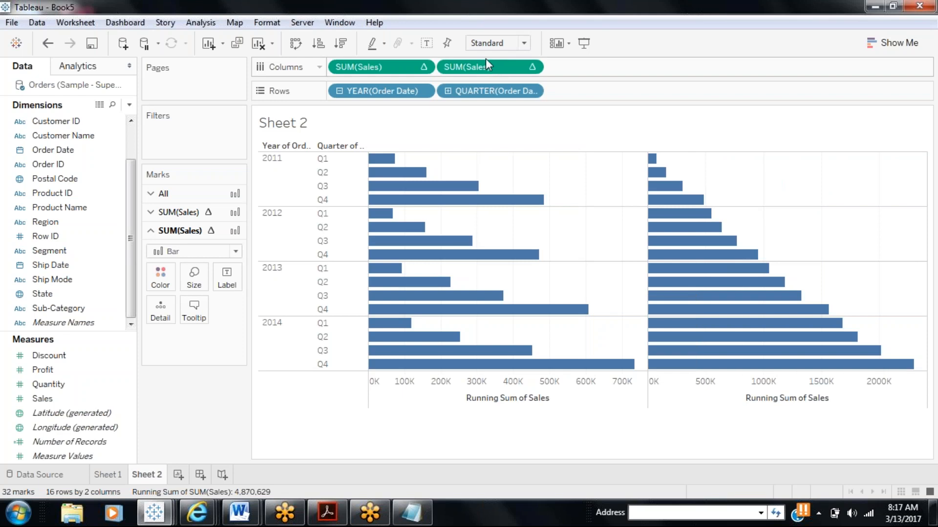
Compare the second Sales measure's formula with the one saved in Notepad, and return to the Tableau worksheet.
double_click(539, 68)
left_click_drag(566, 68, 442, 59)
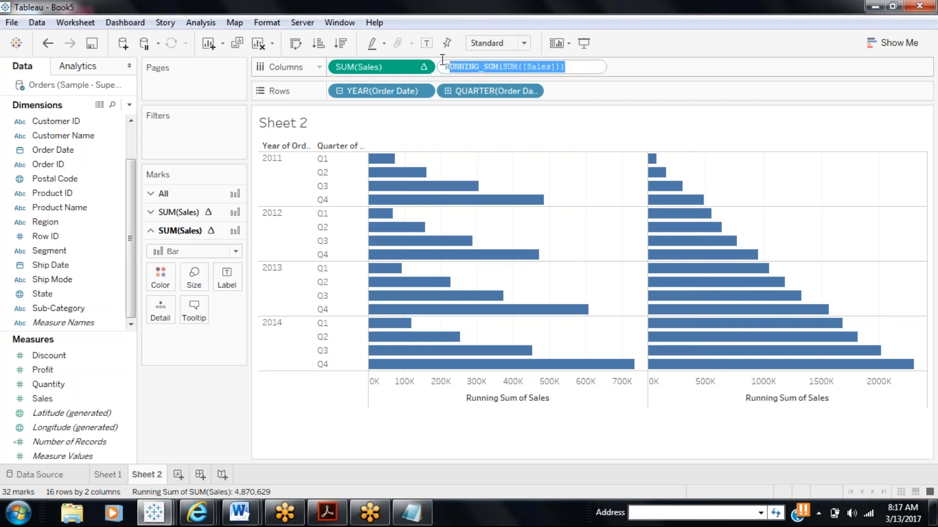
left_click(412, 513)
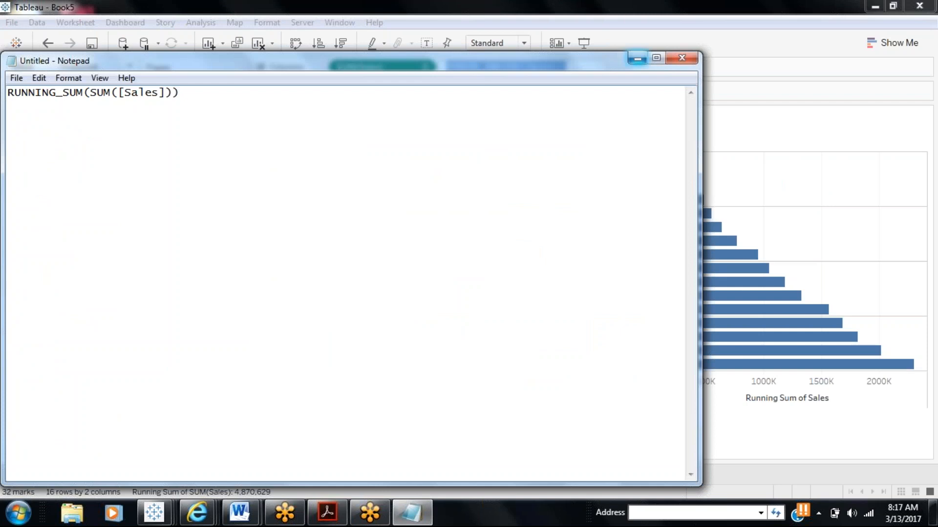
left_click(638, 60)
Show mark labels on the bars and compare the YTD total with the running total across quarters and years.
left_click(426, 43)
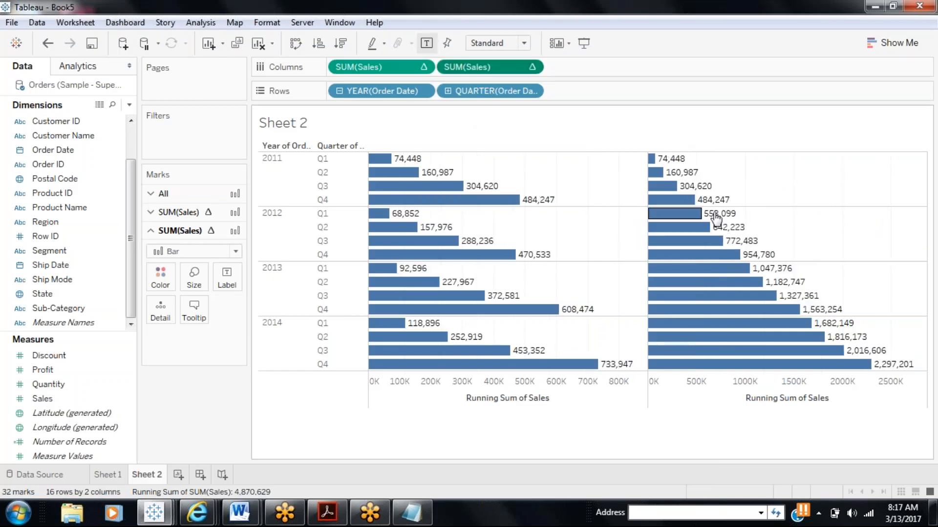
mouse_move(716, 221)
mouse_move(655, 166)
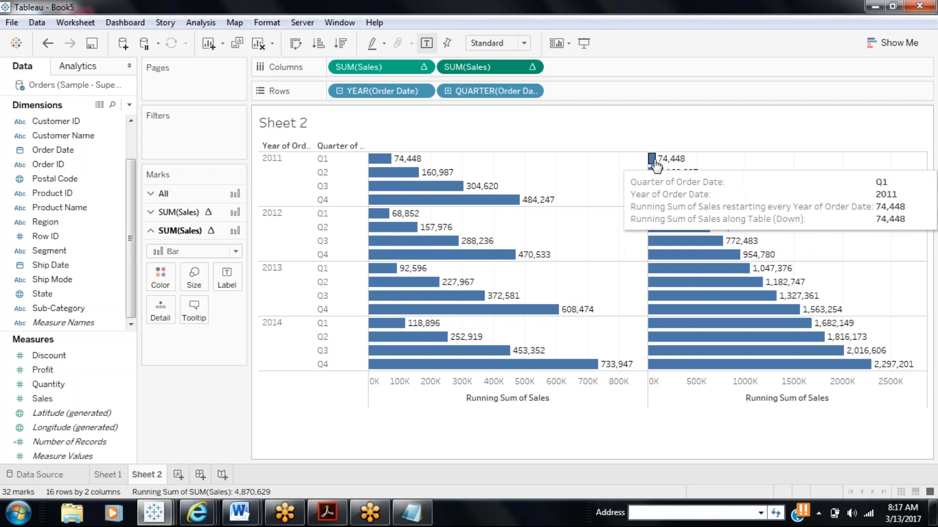
mouse_move(678, 187)
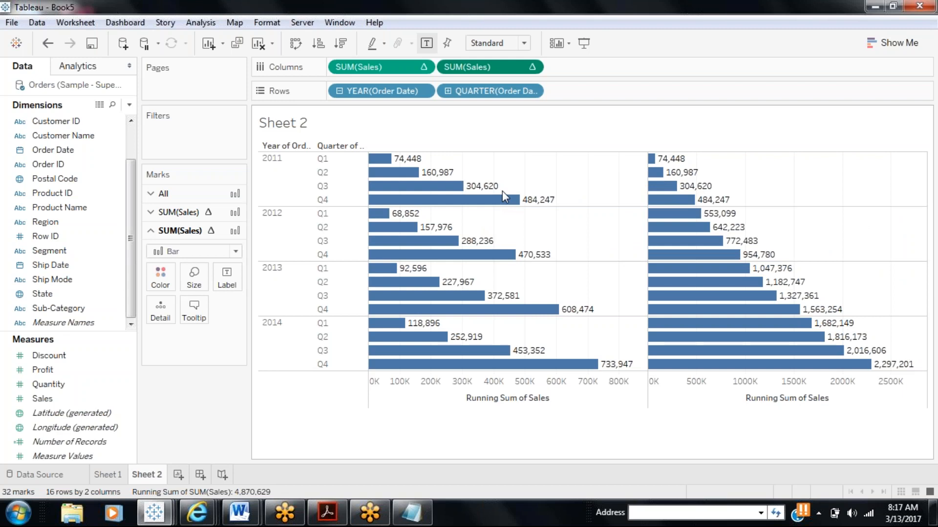
mouse_move(390, 219)
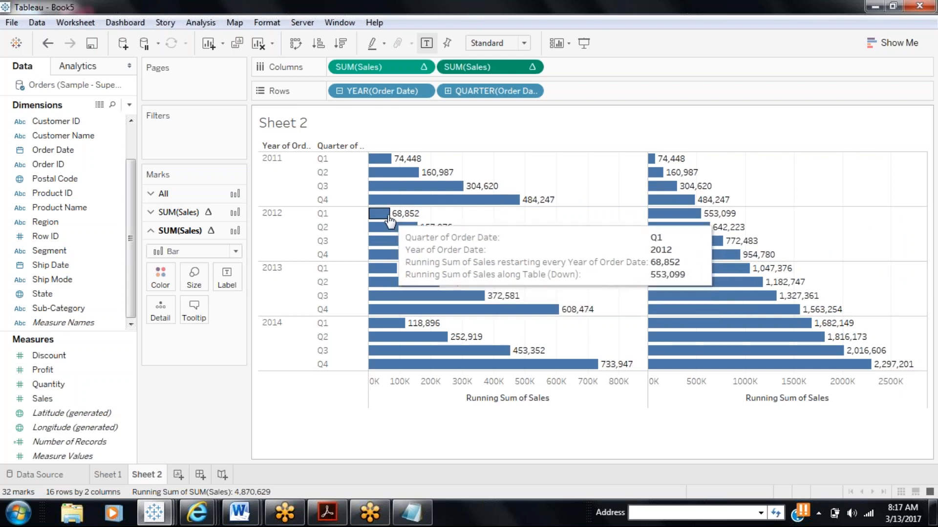
mouse_move(457, 261)
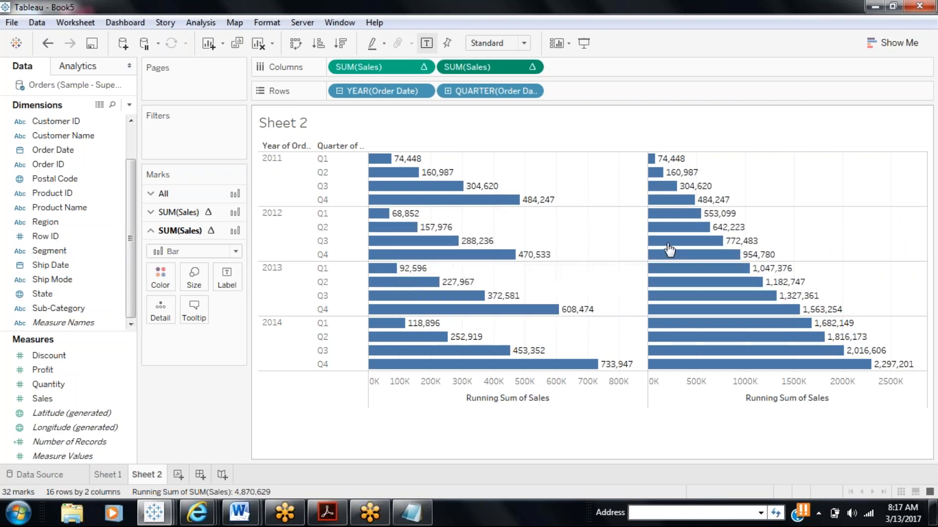
mouse_move(773, 299)
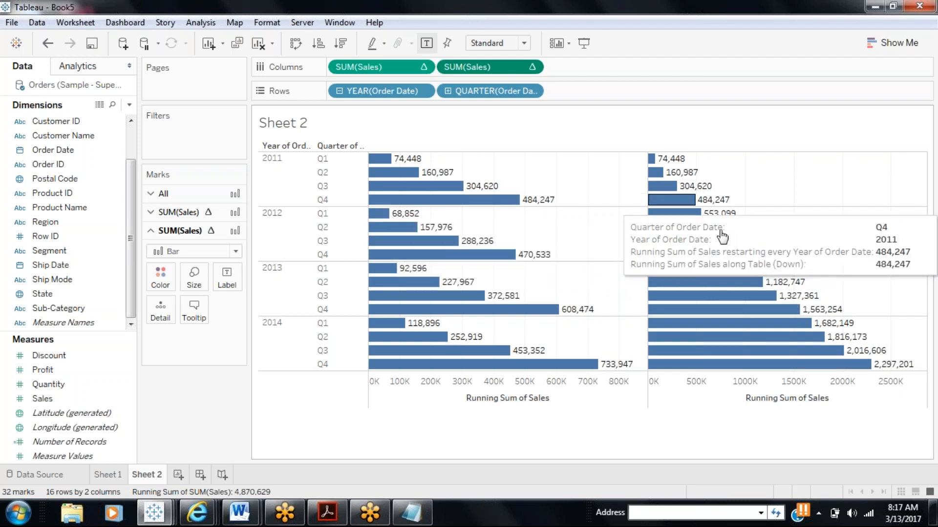
Examine the computed dimensions and restart option in the first Sales measure's table calculation, and close the settings.
right_click(371, 70)
left_click(447, 297)
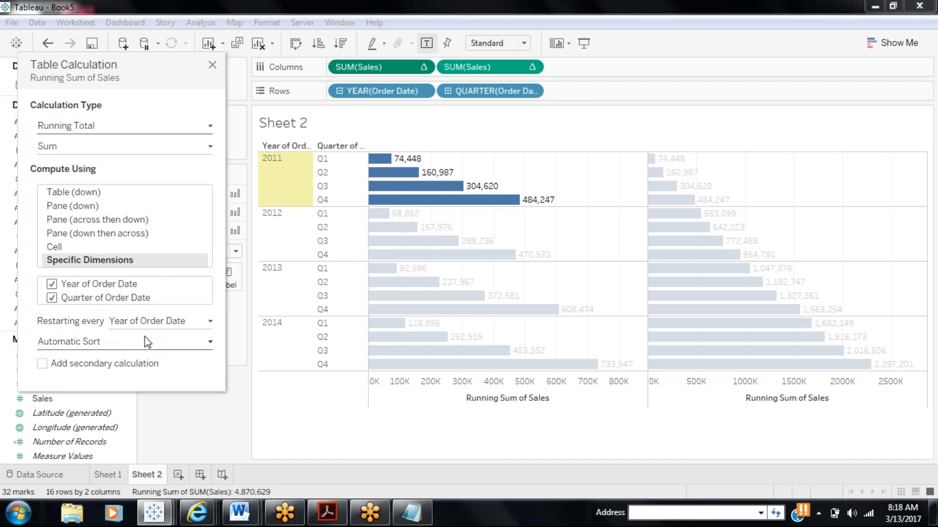
left_click(212, 64)
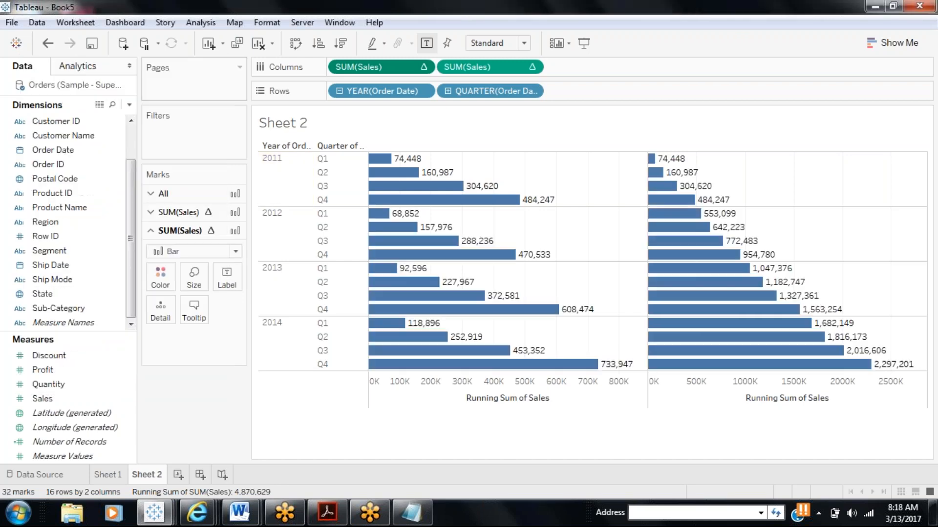
Examine the calculation type and compute direction in the second Sales measure's table calculation, and close the settings.
right_click(476, 65)
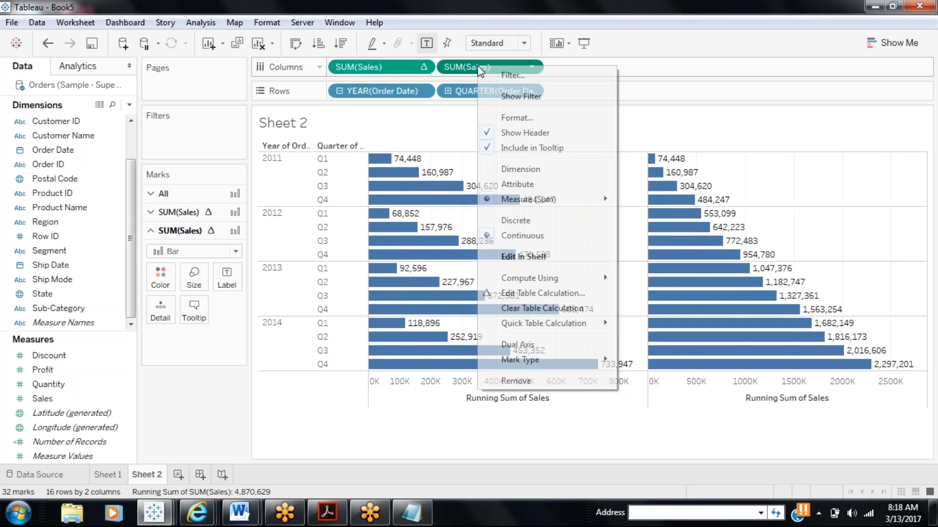
left_click(538, 294)
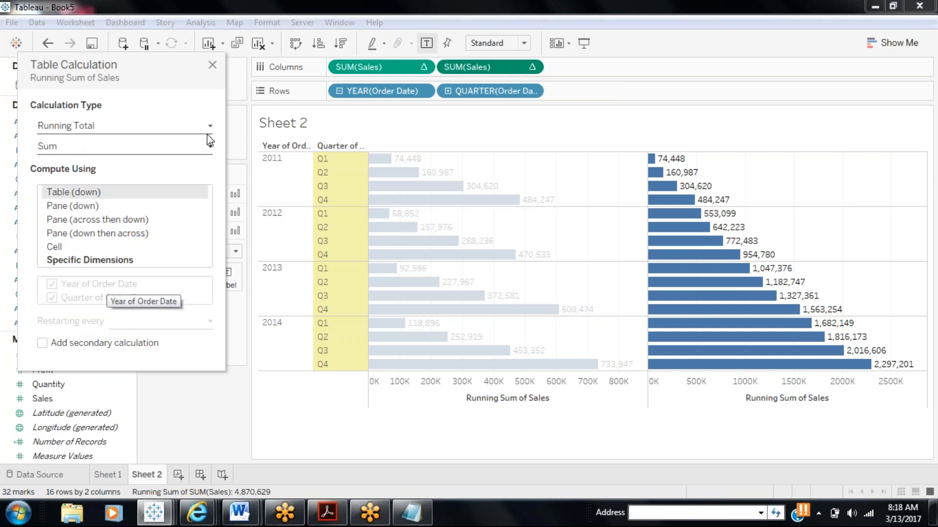
left_click(212, 65)
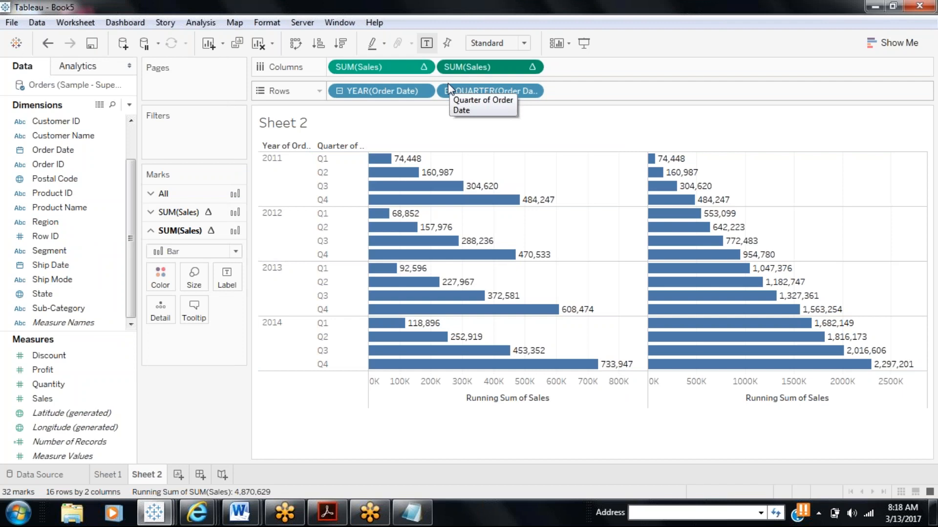
Duplicate Sheet 2 and apply the Year Over Year Growth quick table calculation to the copy's first Sales measure.
right_click(157, 477)
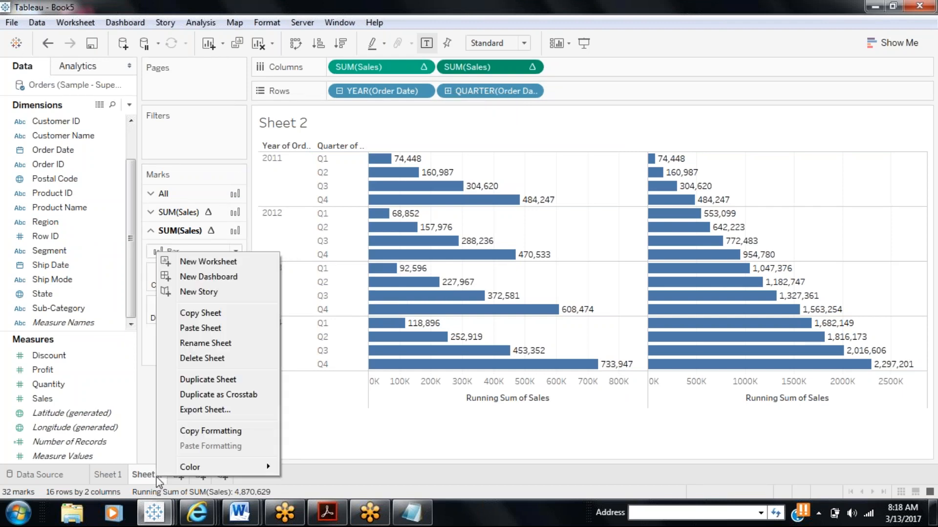
left_click(192, 380)
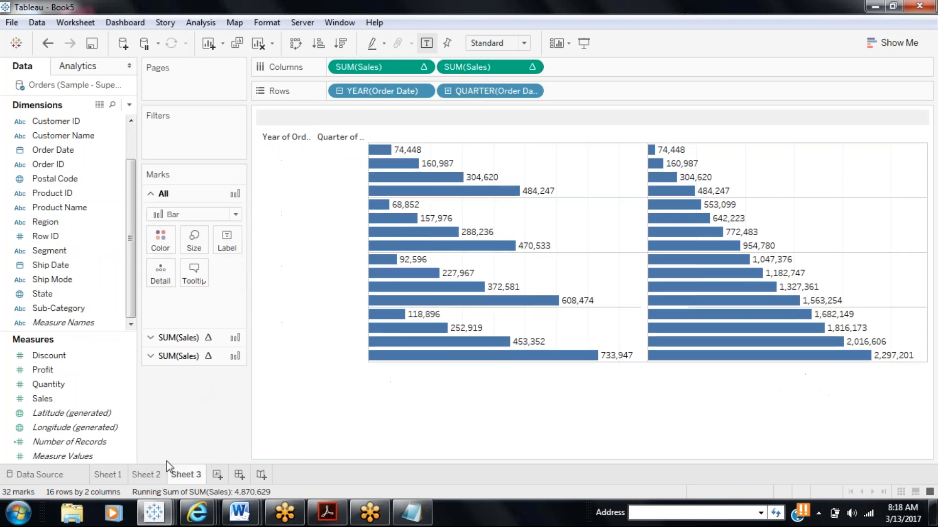
left_click(423, 67)
mouse_move(410, 333)
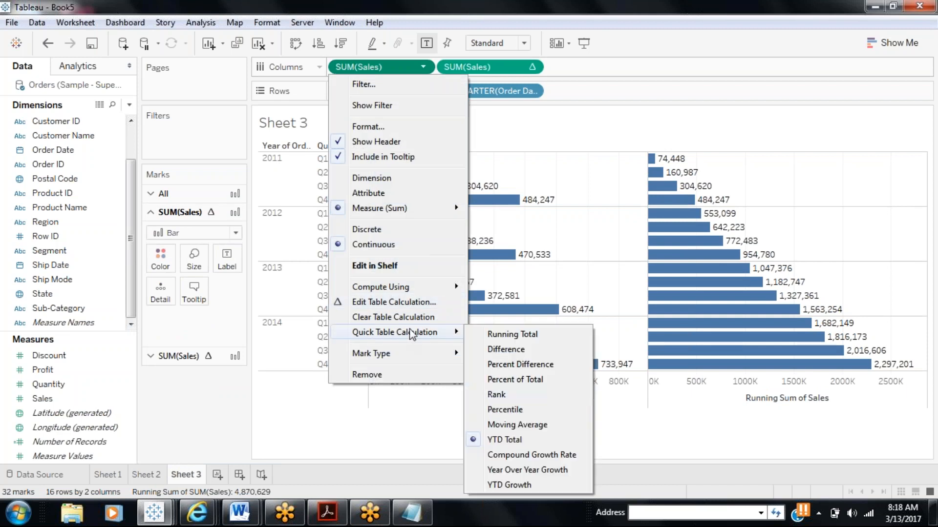
left_click(507, 472)
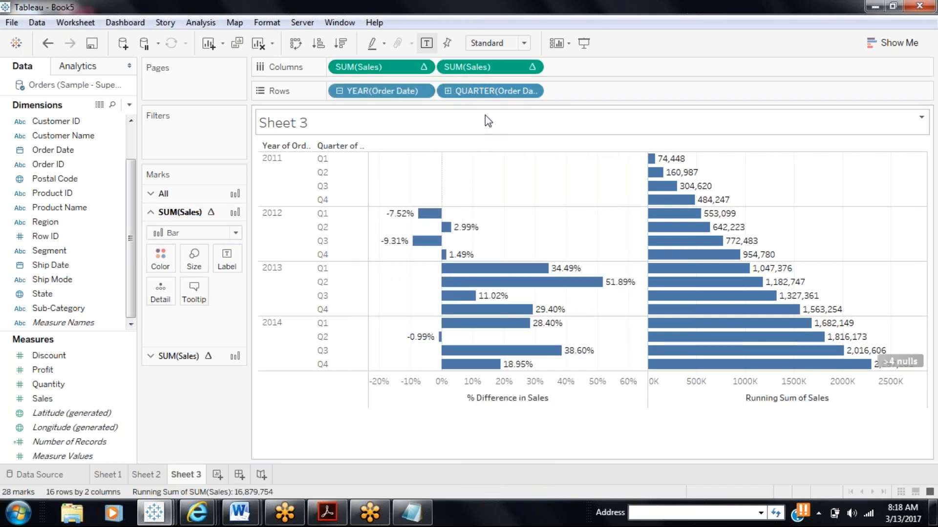
Apply the Percent Difference quick table calculation to the second Sales measure.
left_click(533, 68)
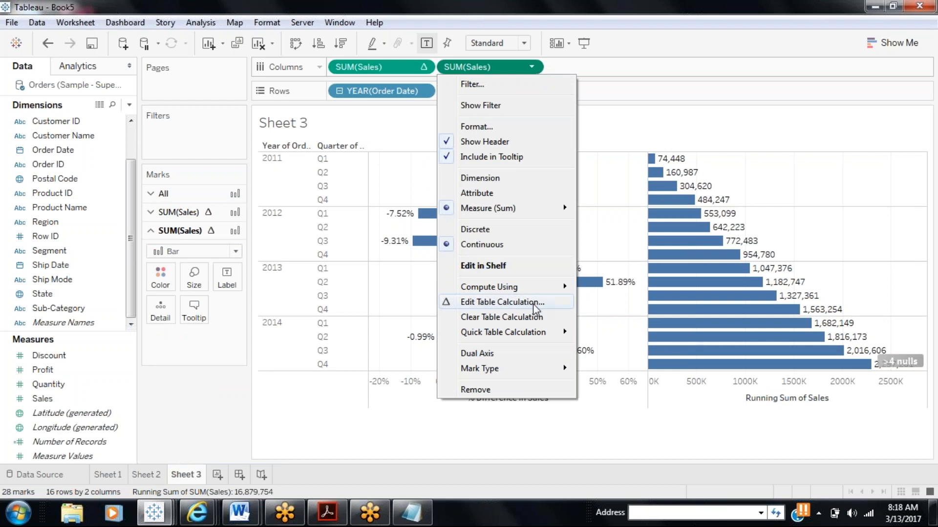
mouse_move(534, 332)
left_click(616, 364)
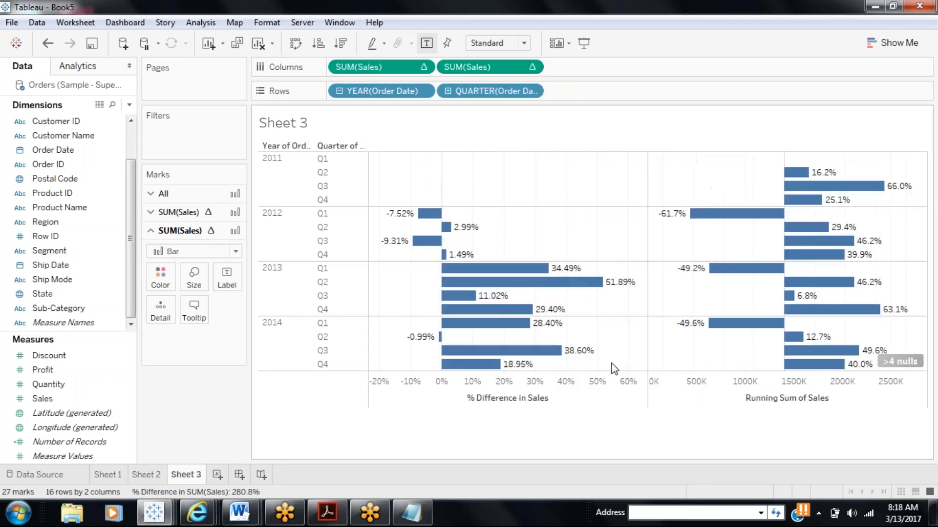
Copy the first Sales measure's formula into Notepad below the RUNNING_SUM line, and return to the Tableau worksheet.
double_click(386, 67)
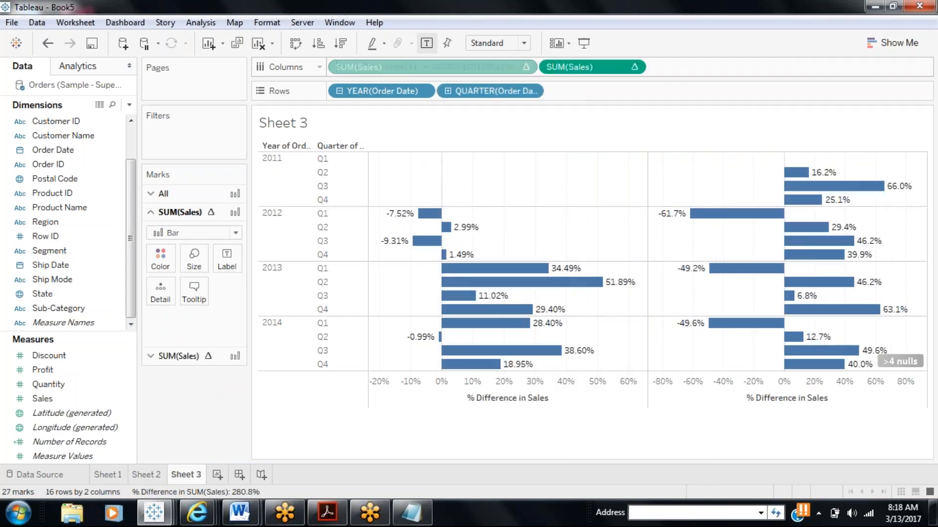
key("ctrl+a")
key("ctrl+c")
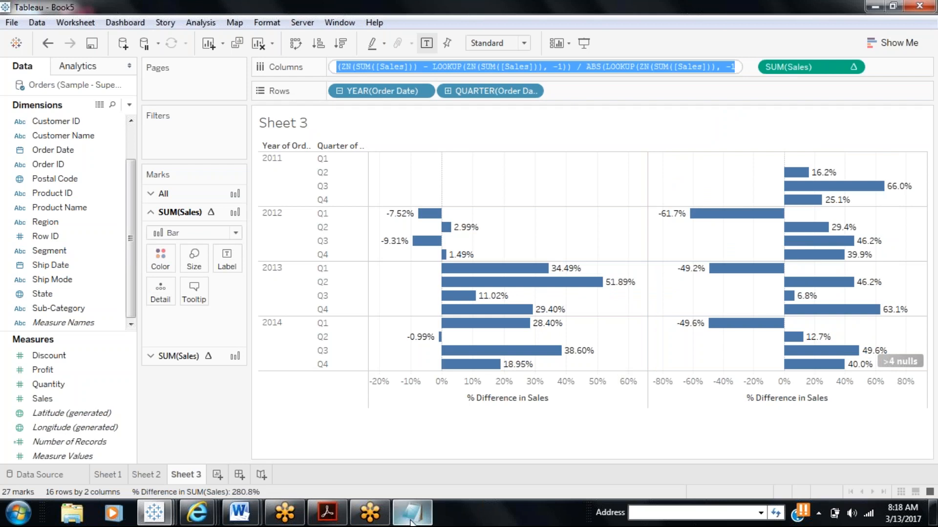
left_click(411, 513)
key("Return")
key("Return")
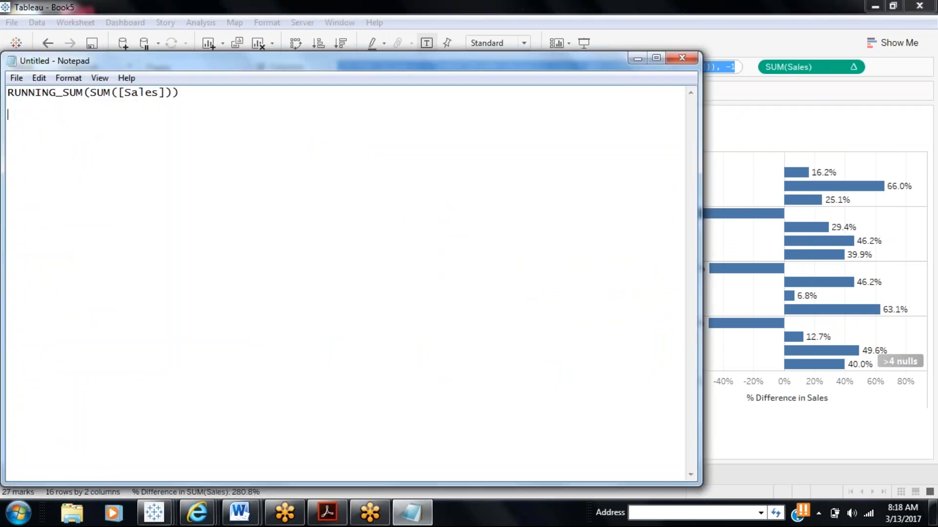
key("ctrl+v")
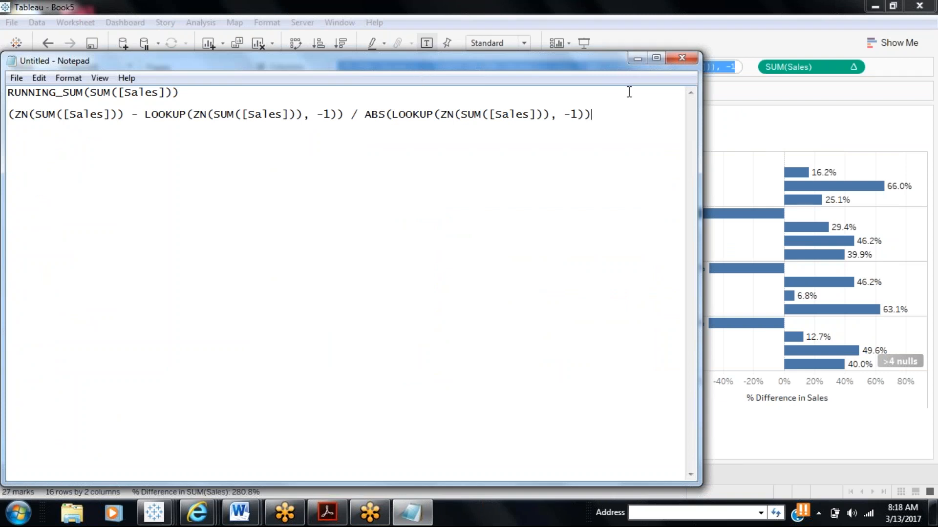
left_click(637, 60)
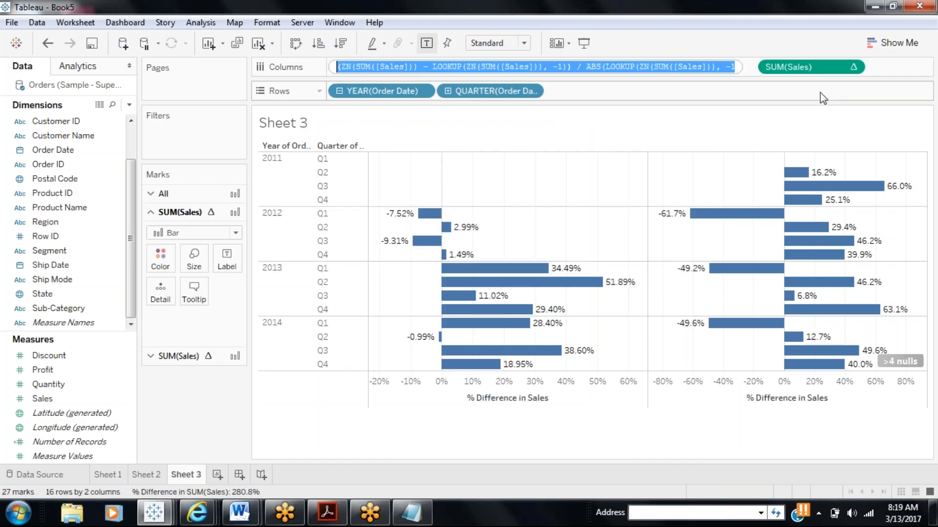
Compare the second Sales measure's formula with the copied one, remove the surplus ending, and leave the formula editor.
double_click(817, 72)
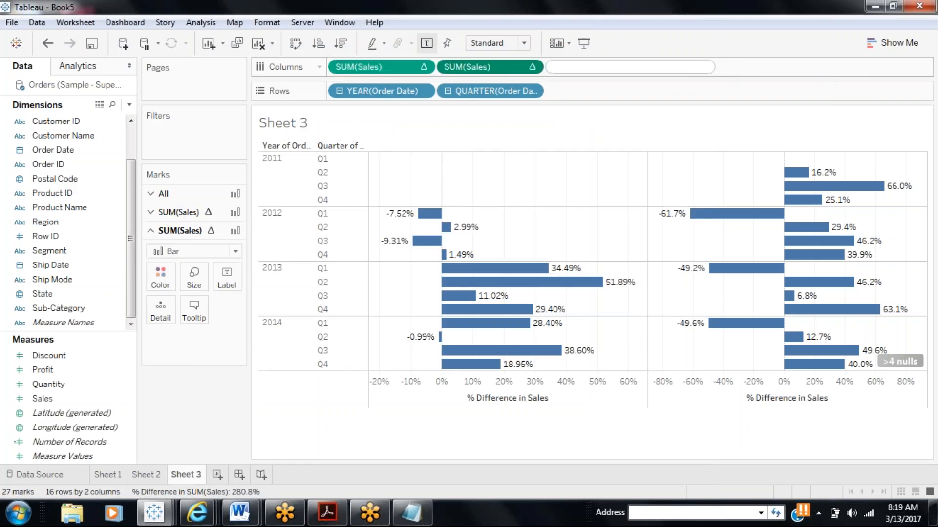
double_click(513, 68)
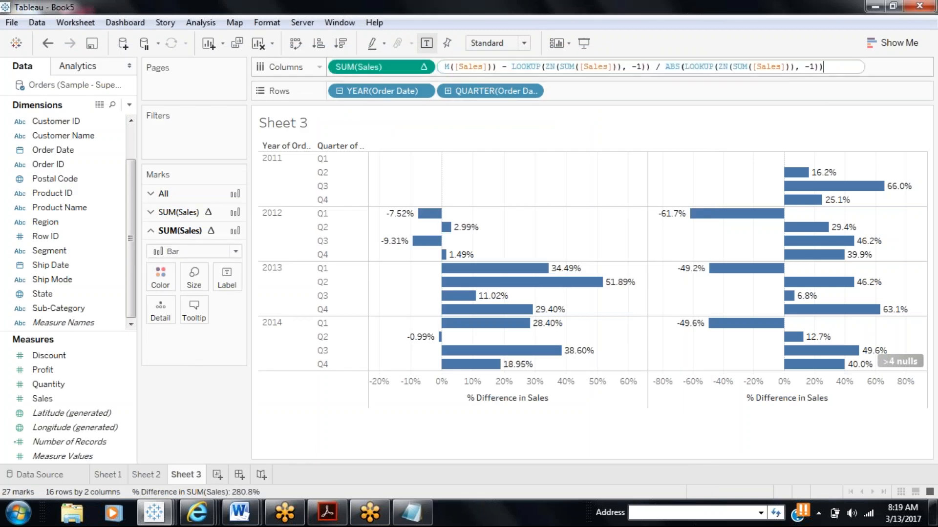
left_click_drag(825, 67, 781, 69)
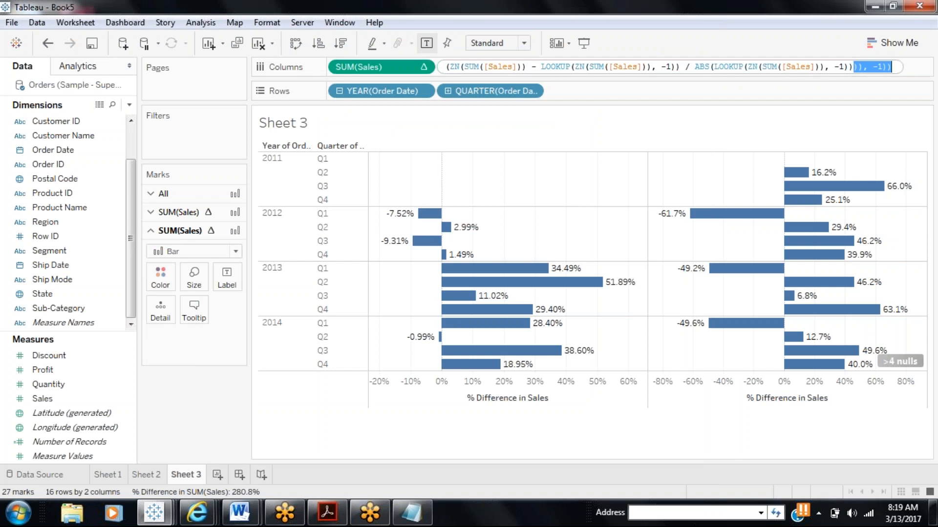
key("Delete")
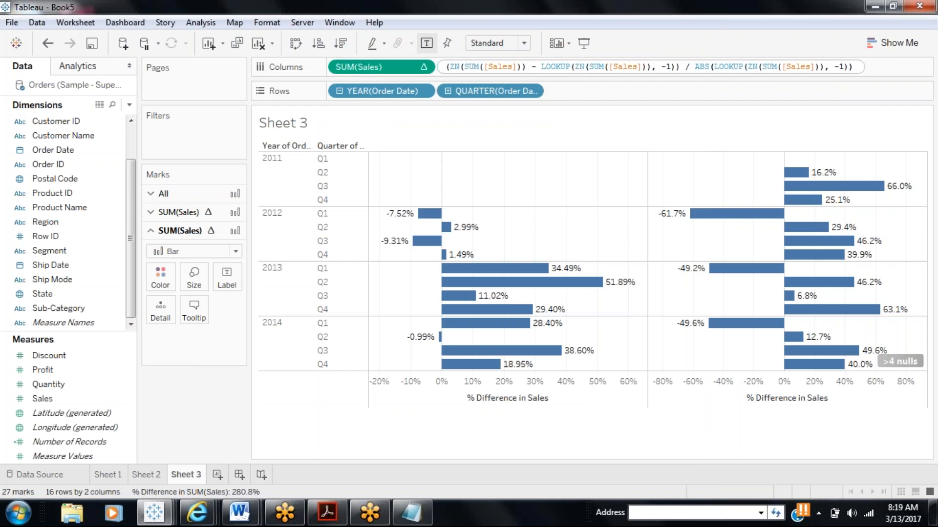
left_click(802, 93)
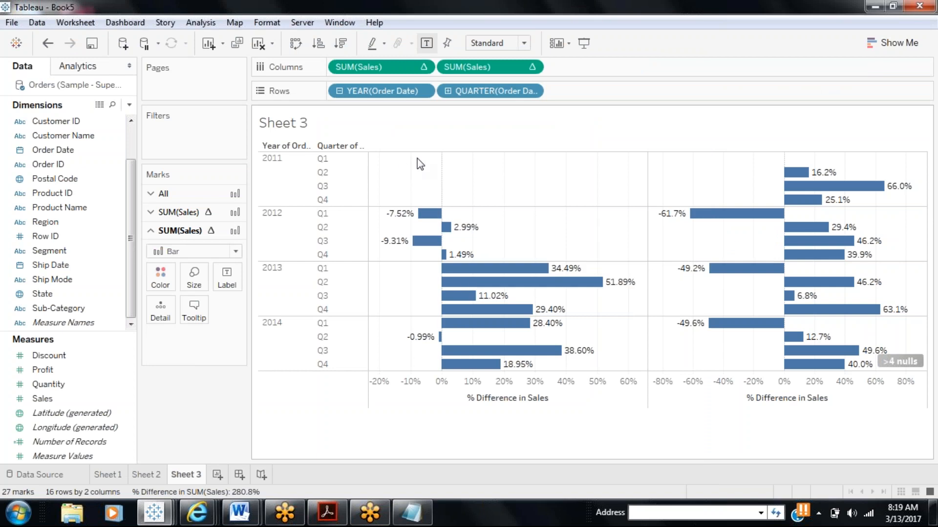
Compare the year-over-year growth bars with the percent difference bars across quarters, highlighting Q3 of 2012.
mouse_move(773, 221)
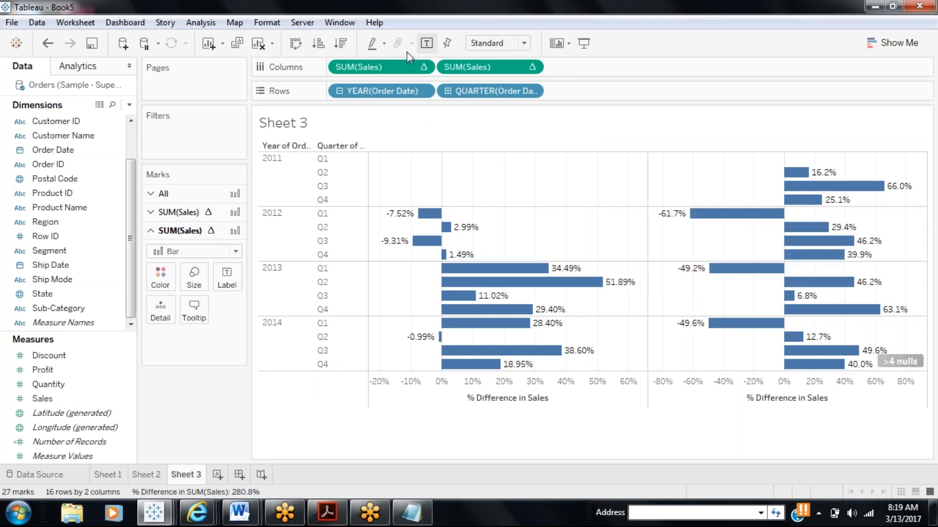
right_click(388, 68)
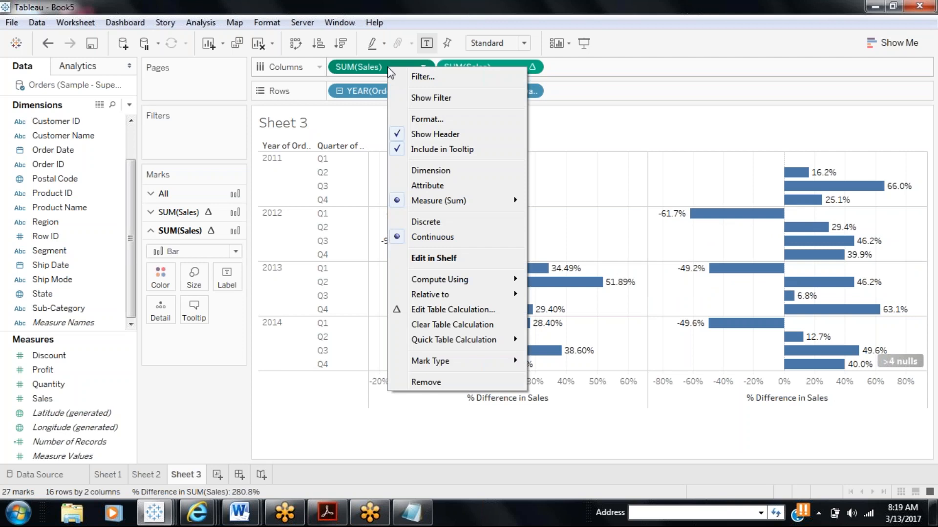
left_click(342, 242)
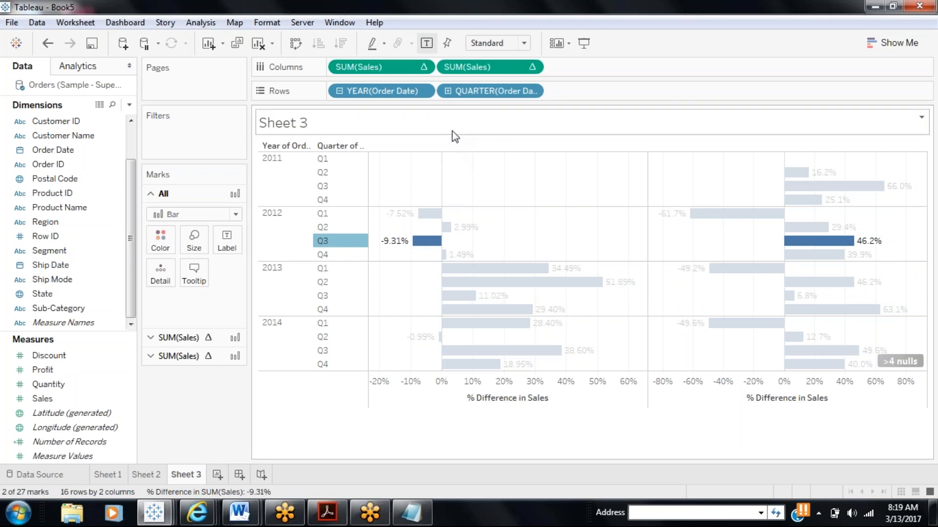
mouse_move(817, 198)
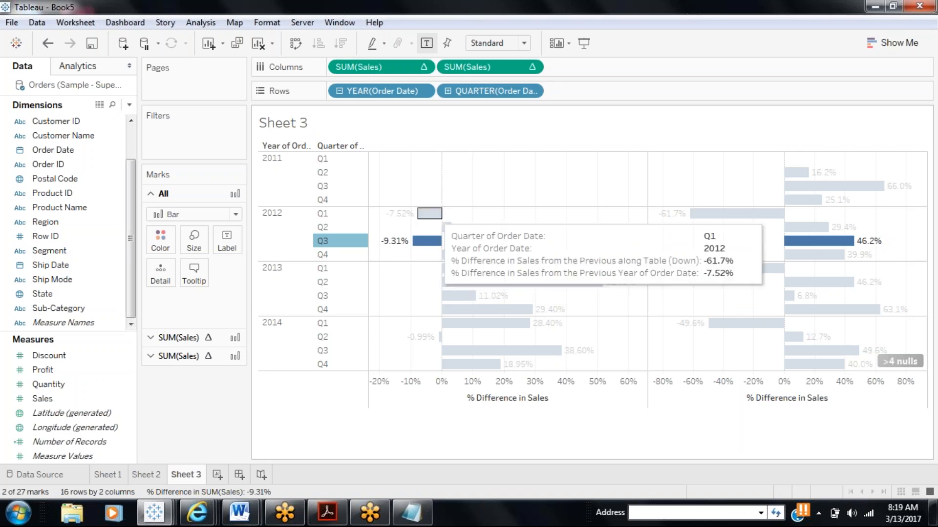
mouse_move(446, 227)
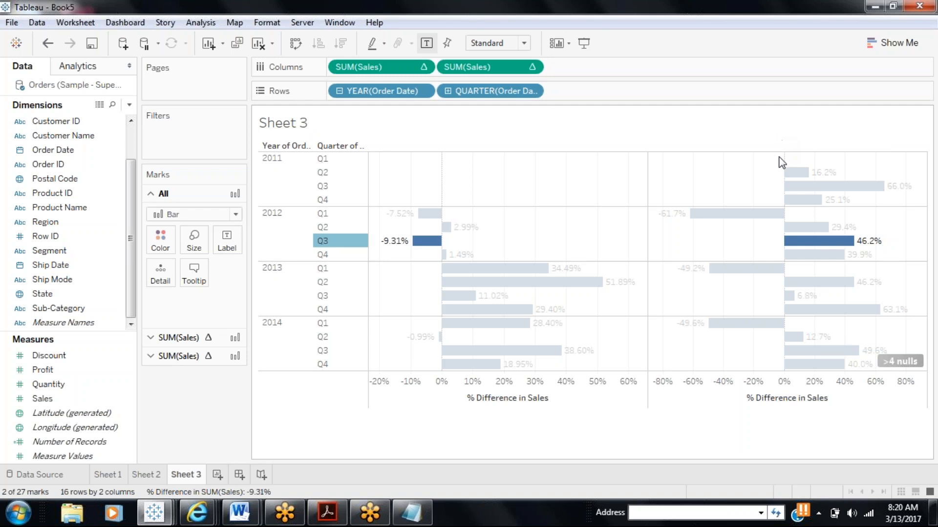
mouse_move(792, 178)
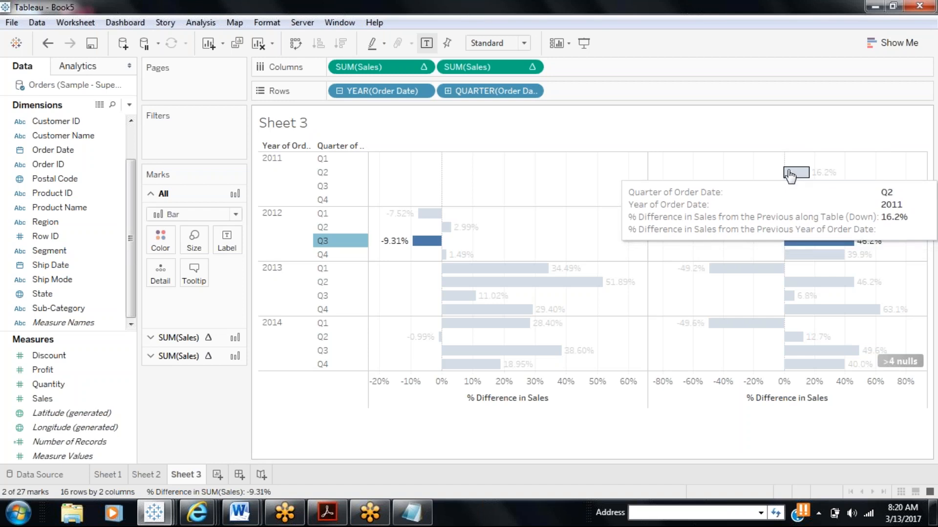
Examine the specific dimensions, level and relative-to settings in the first Sales measure's table calculation, and close the settings.
right_click(379, 72)
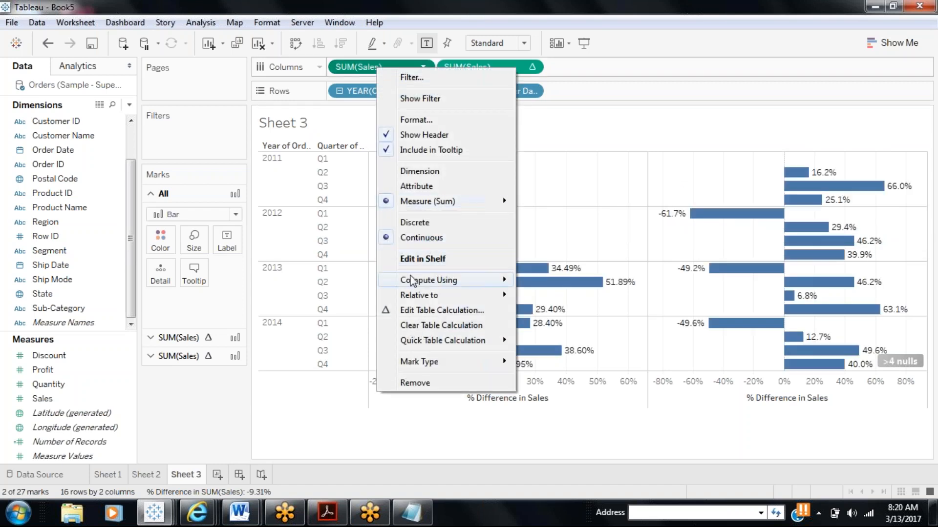
left_click(414, 312)
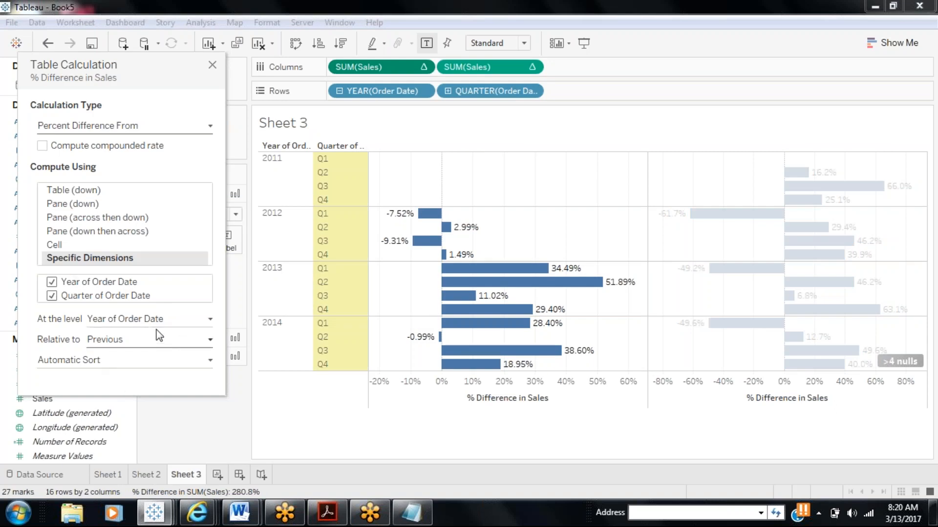
left_click(212, 65)
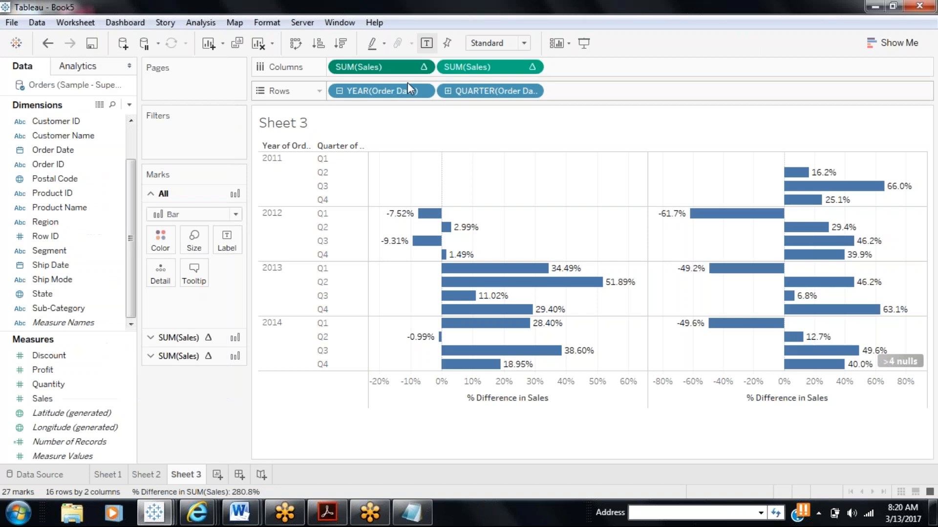
Examine the compute direction and relative-to setting in the second Sales measure's percent difference calculation, and close the settings.
right_click(476, 66)
mouse_move(539, 278)
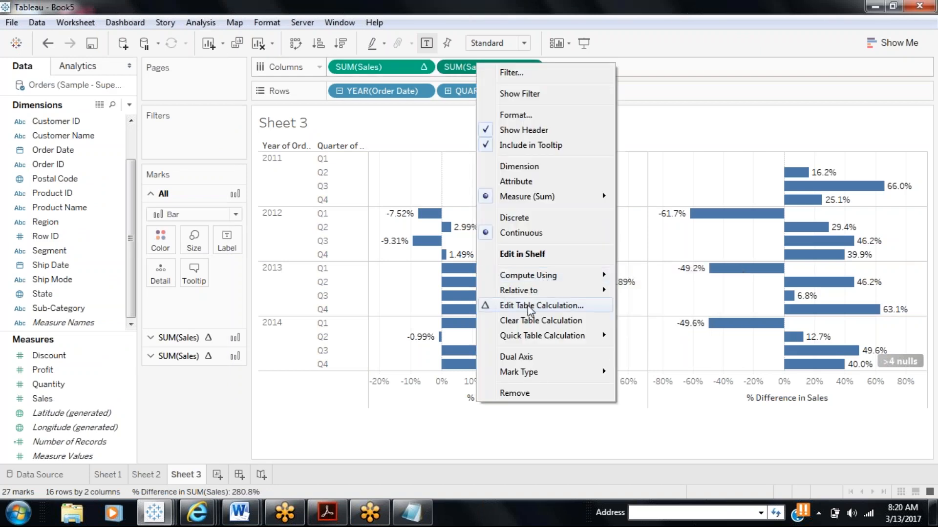
left_click(532, 306)
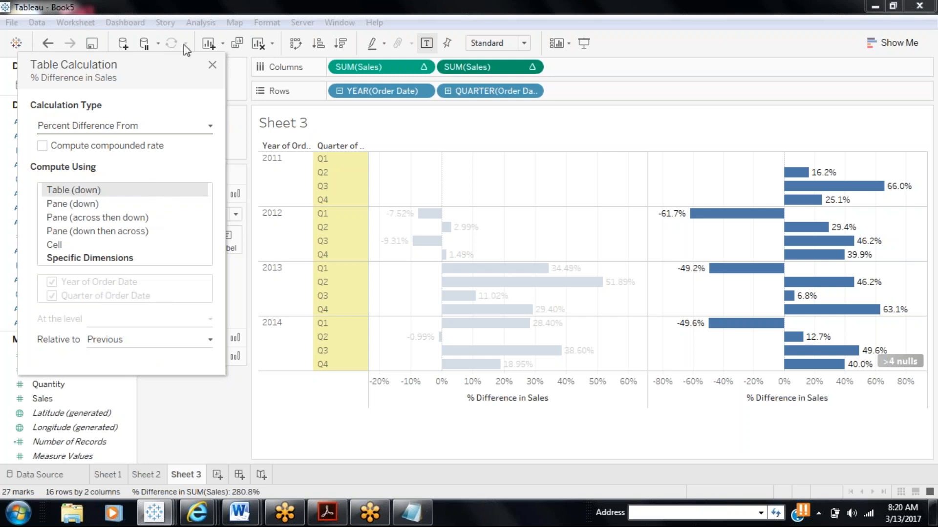
left_click(212, 65)
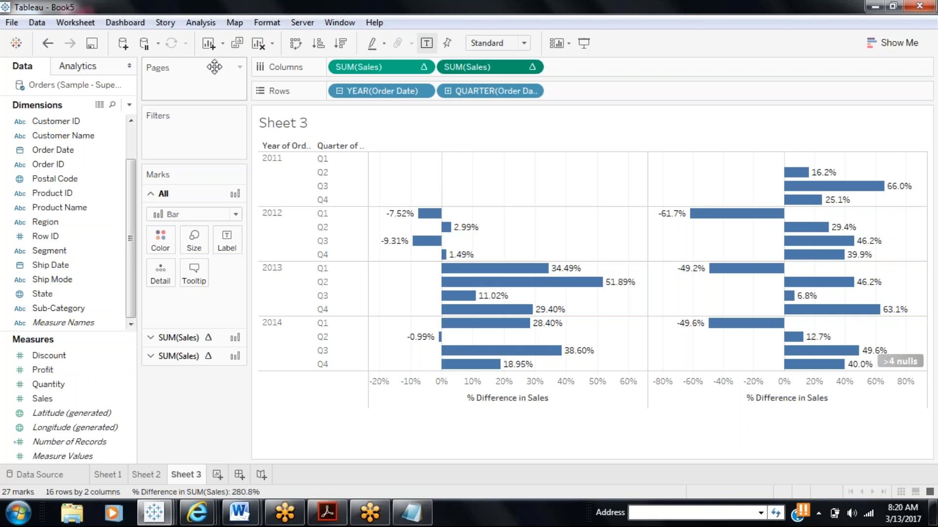
Compute the first Sales measure's percent difference relative to Next, and inspect the tooltips of the 2011 and 2012 bars.
left_click(423, 68)
mouse_move(378, 306)
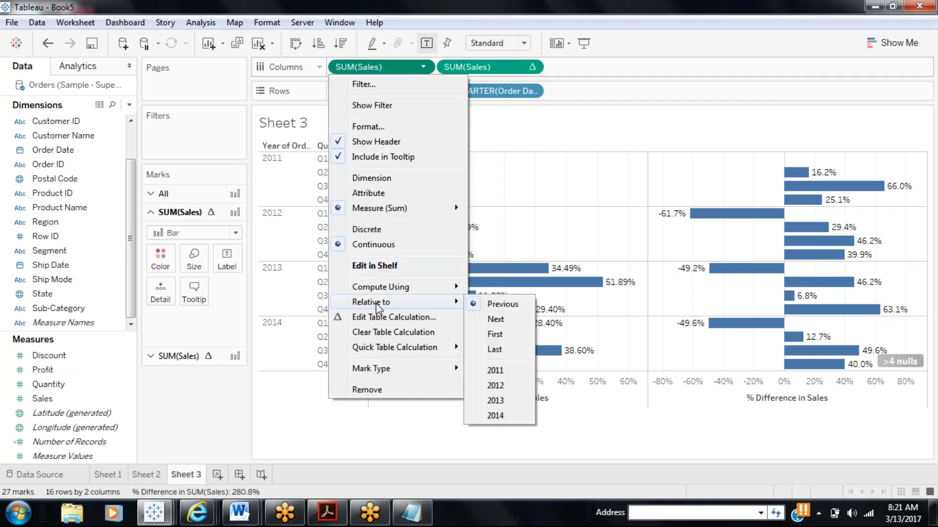
left_click(495, 321)
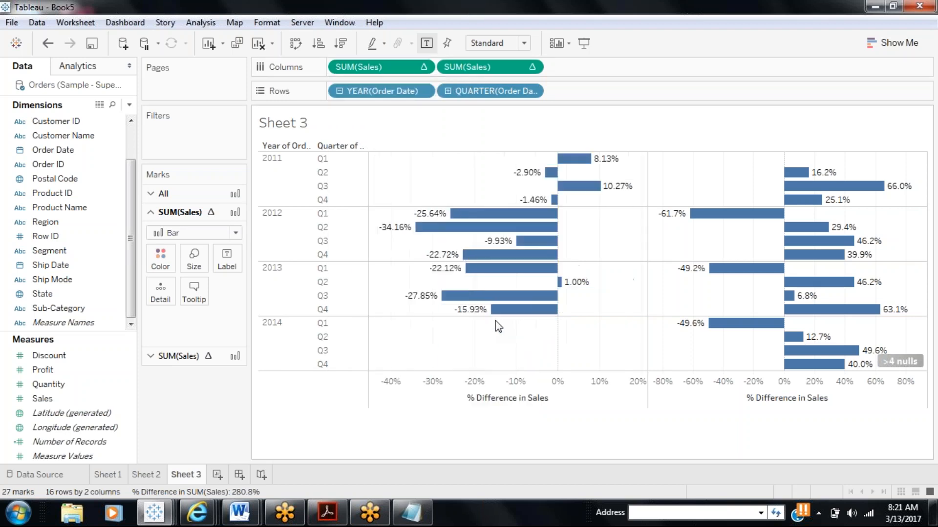
mouse_move(551, 172)
mouse_move(564, 235)
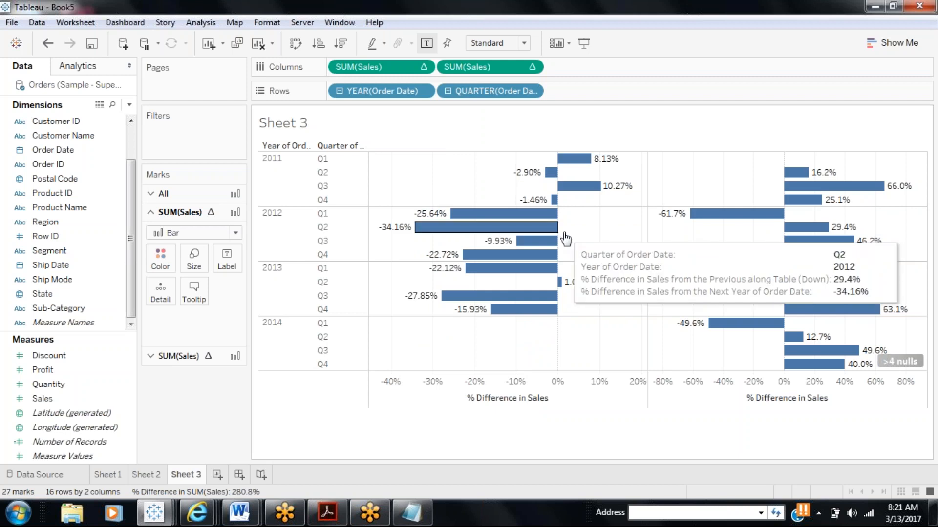
mouse_move(553, 205)
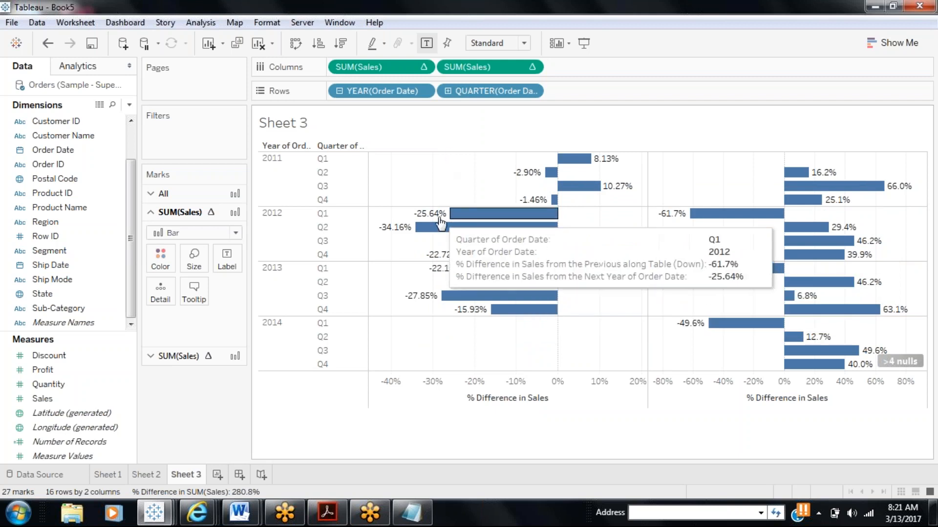
mouse_move(429, 231)
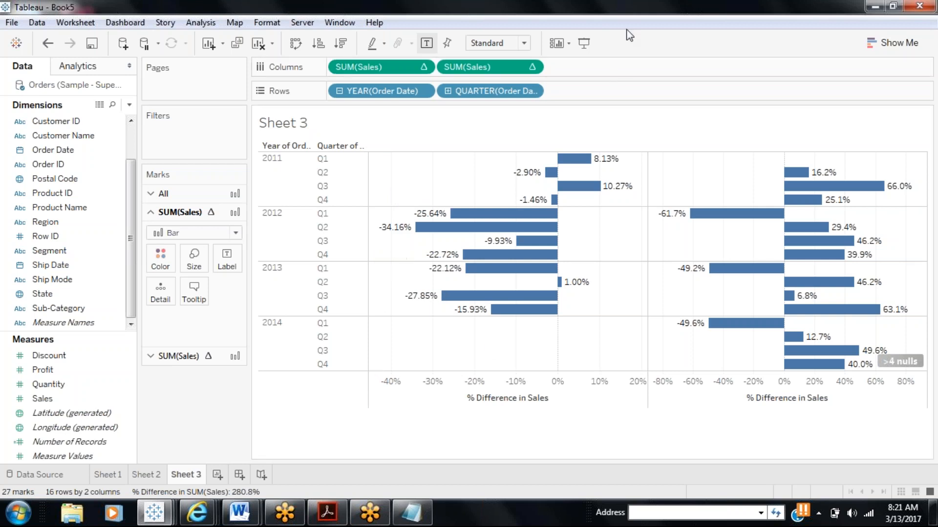
left_click(625, 18)
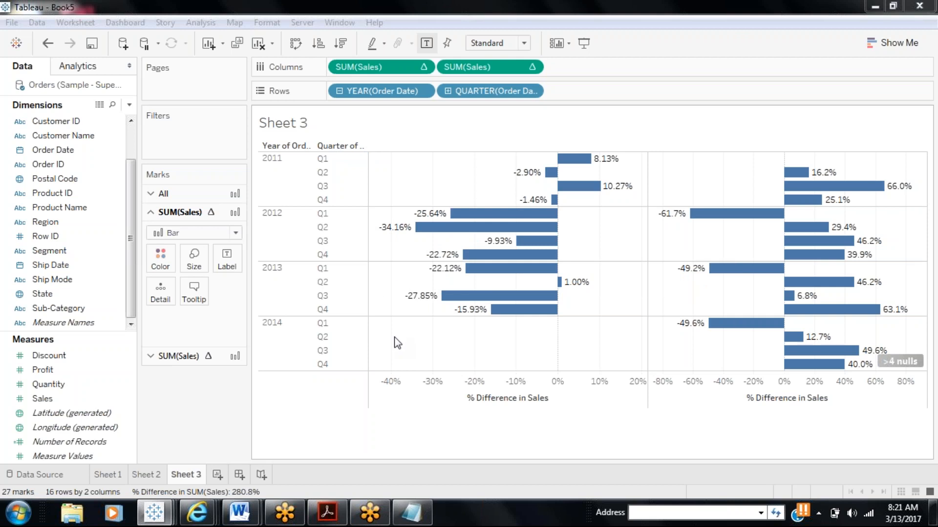
left_click(521, 71)
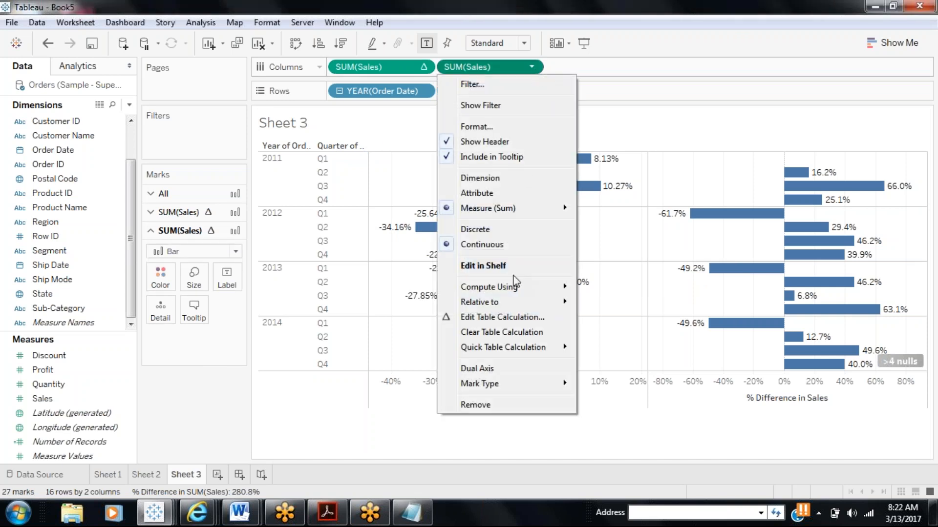
mouse_move(498, 303)
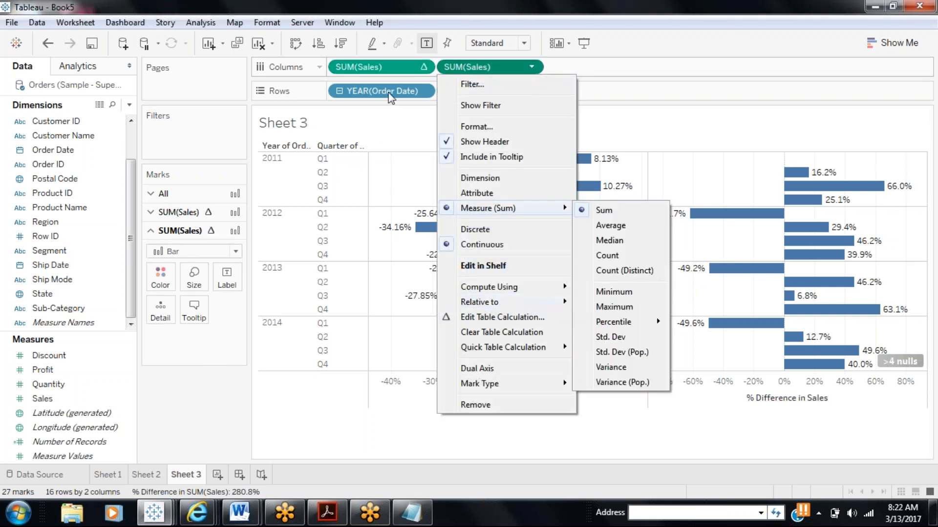
left_click(391, 71)
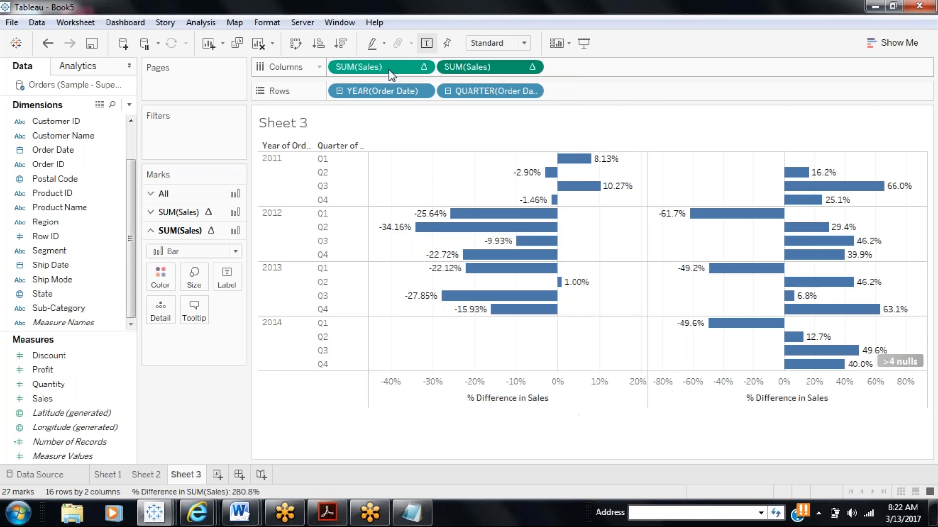
Compute the first Sales measure's percent difference relative to First, and inspect the tooltips of the 2011 and 2012 bars.
left_click(420, 71)
mouse_move(410, 303)
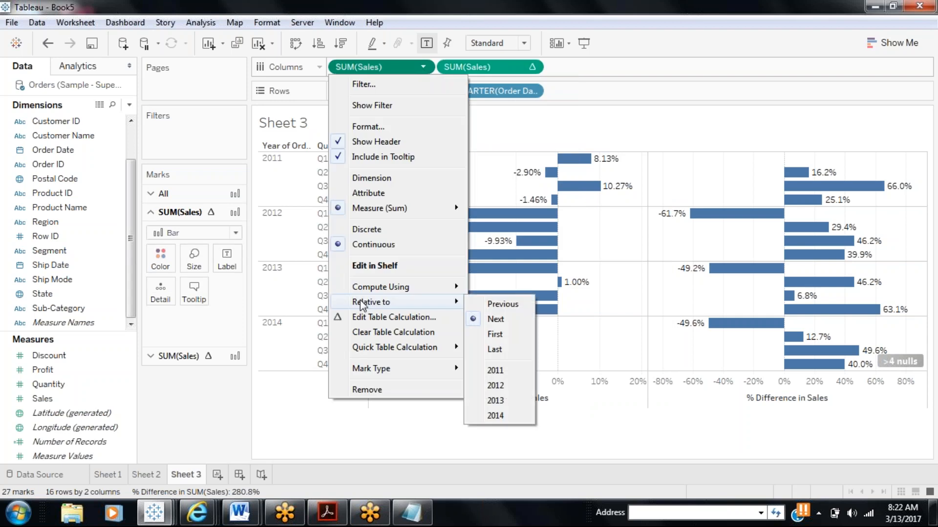
left_click(511, 334)
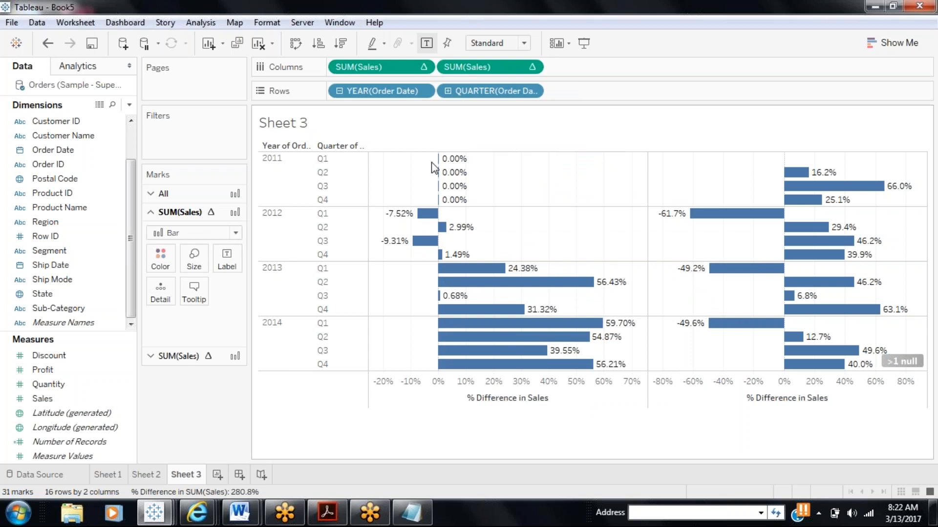
mouse_move(465, 173)
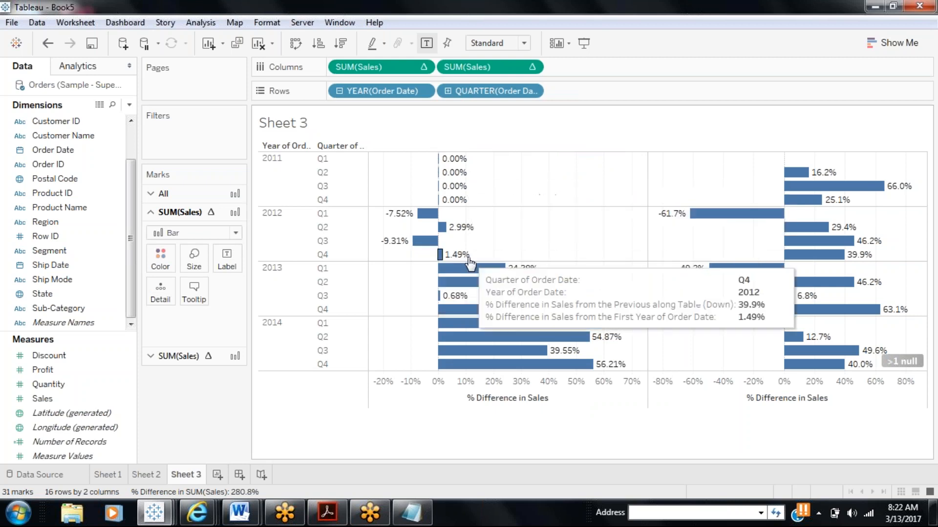
mouse_move(439, 160)
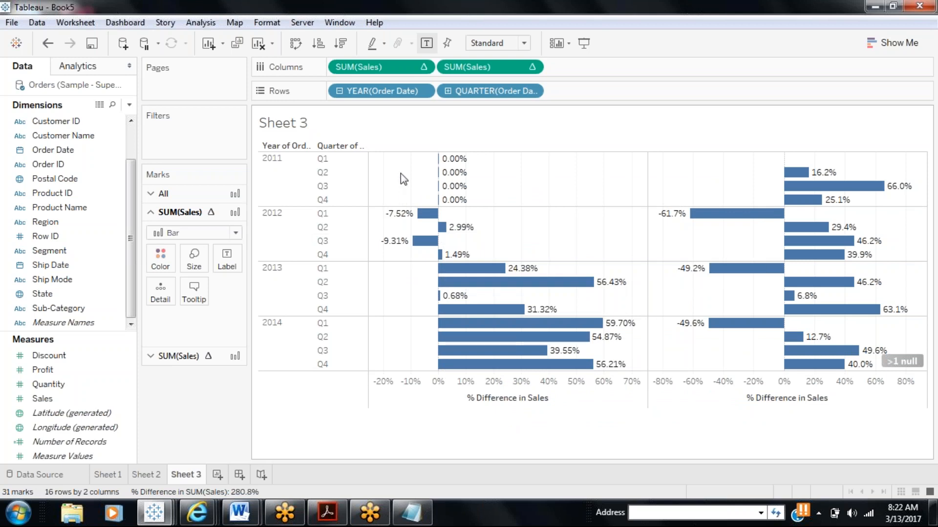
Compute the first Sales measure's percent difference relative to Last.
left_click(423, 67)
mouse_move(391, 302)
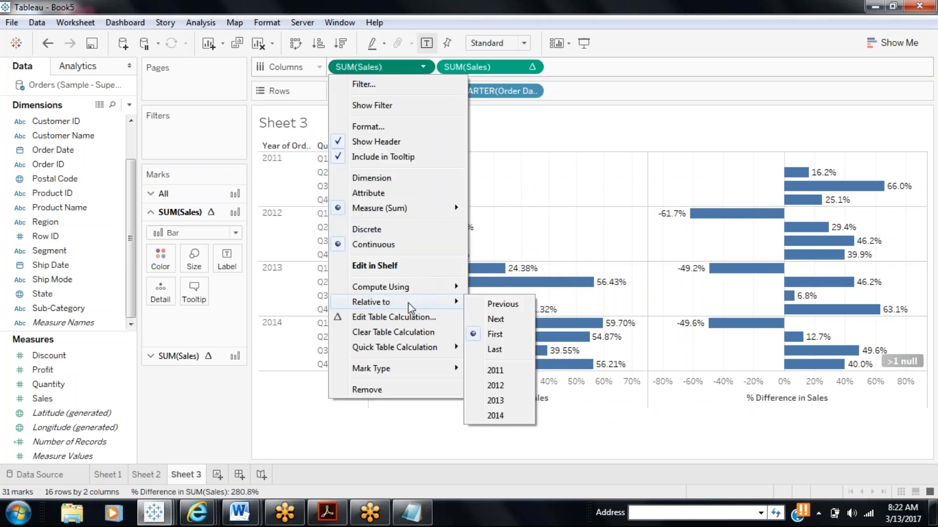
left_click(497, 354)
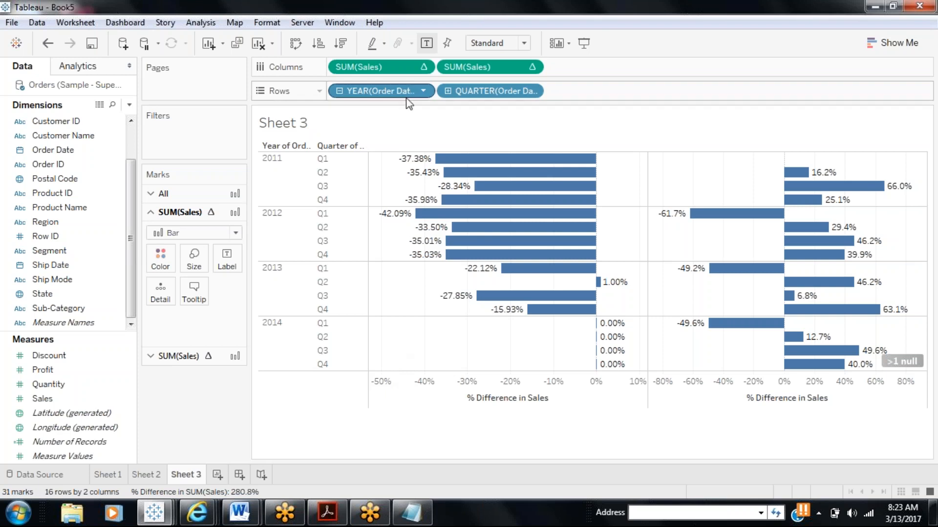
Examine the level and relative-to settings in the first Sales measure's table calculation, and close the settings.
left_click(423, 69)
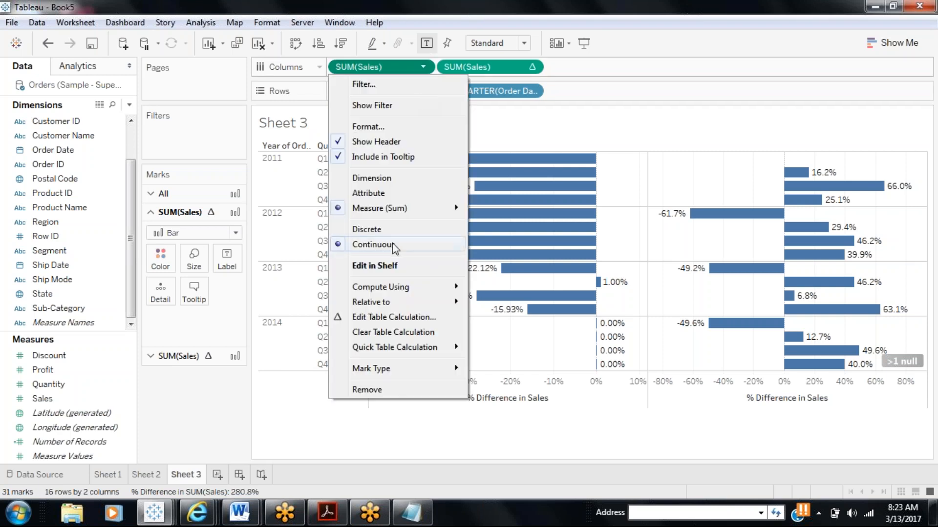
mouse_move(377, 303)
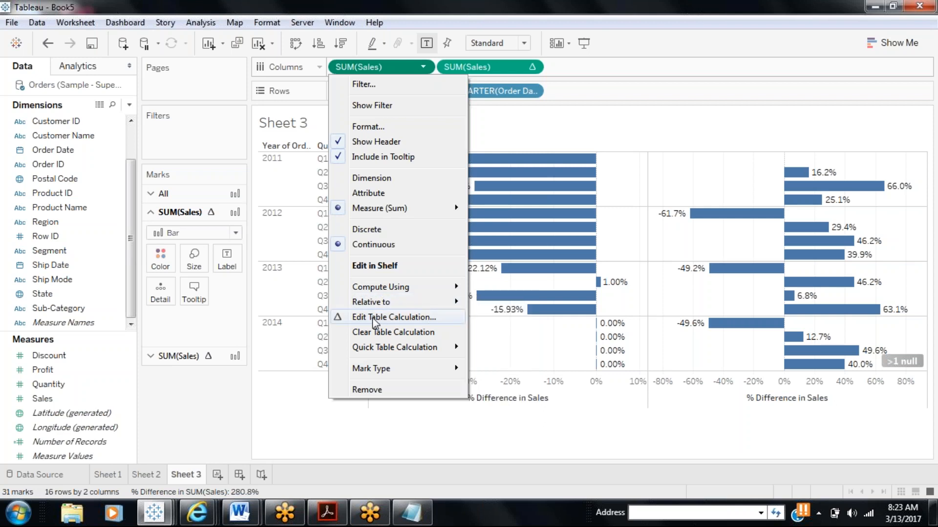
left_click(372, 318)
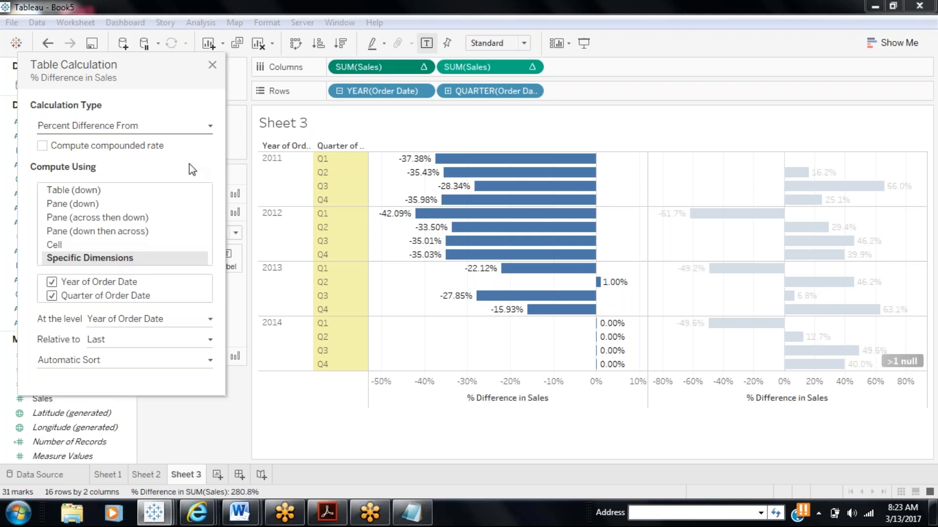
left_click(212, 65)
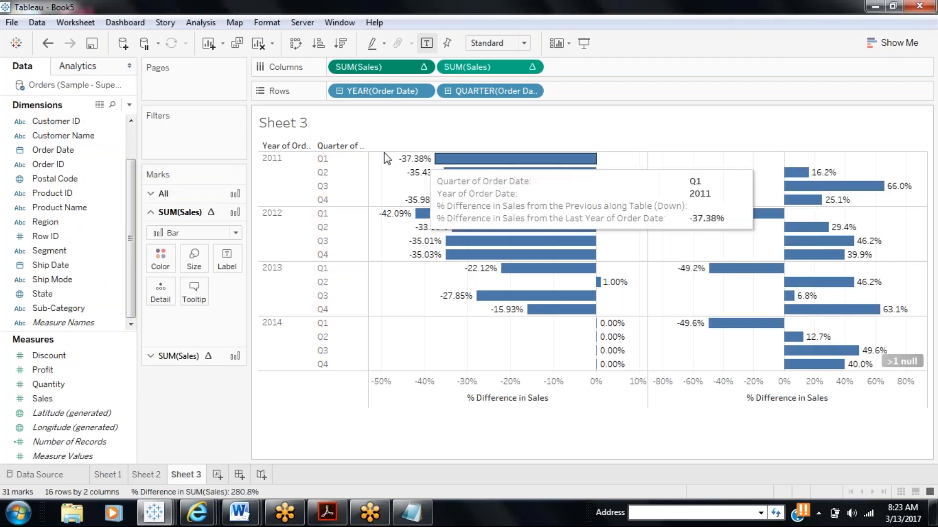
Create a new worksheet with Order Date on Rows, expanded from year to quarter.
left_click(218, 475)
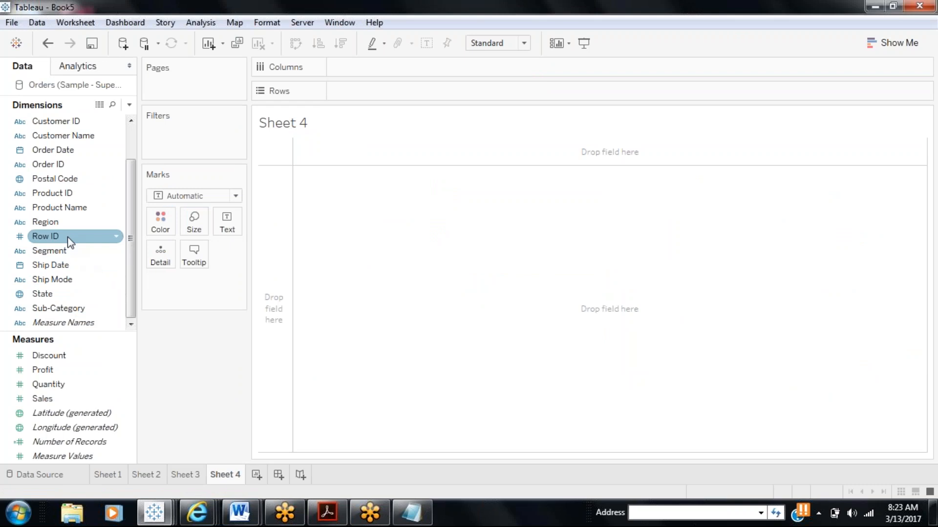
left_click(67, 151)
left_click_drag(67, 151, 335, 98)
left_click(338, 91)
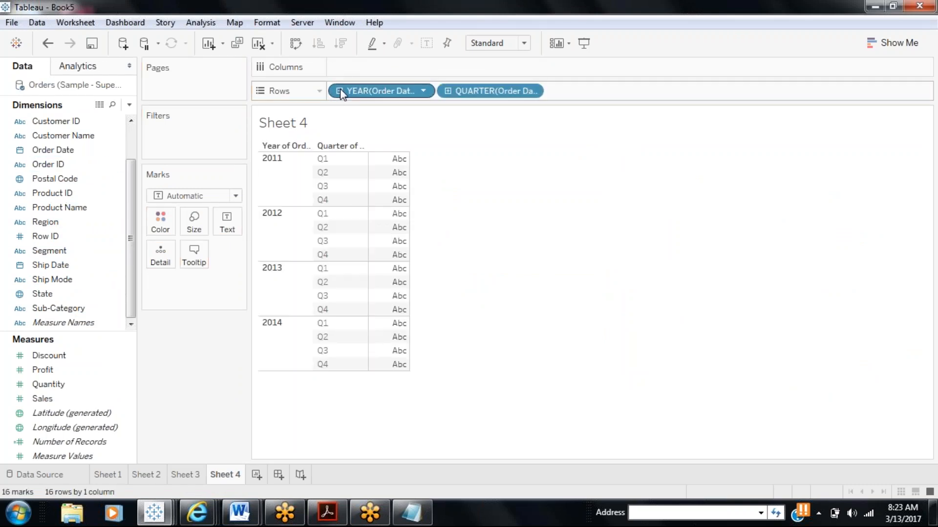
Add Sales to Columns and show the chart as horizontal bars.
left_click(73, 399)
left_click_drag(74, 399, 390, 68)
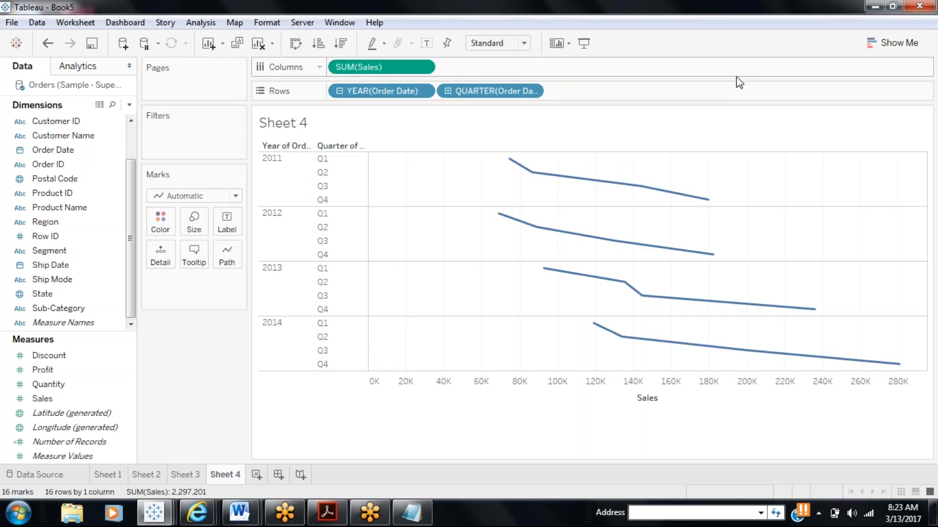
left_click(893, 43)
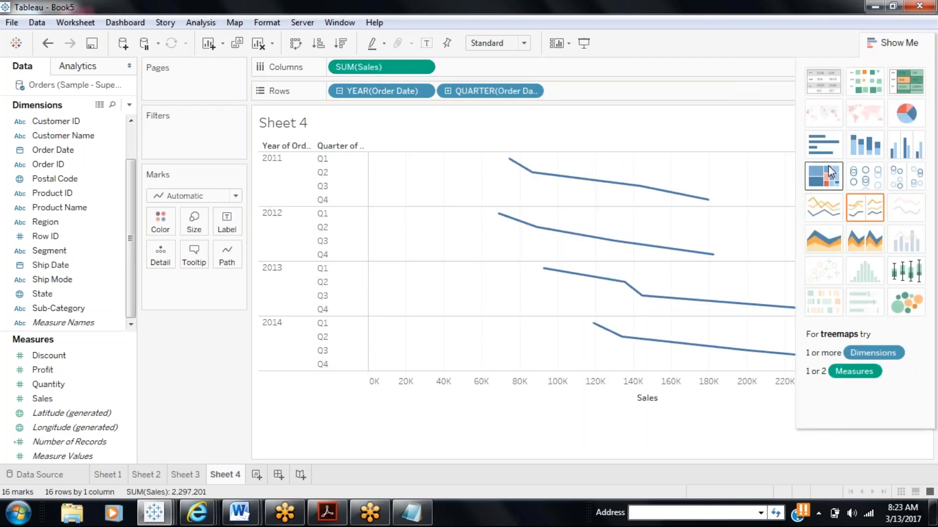
left_click(825, 147)
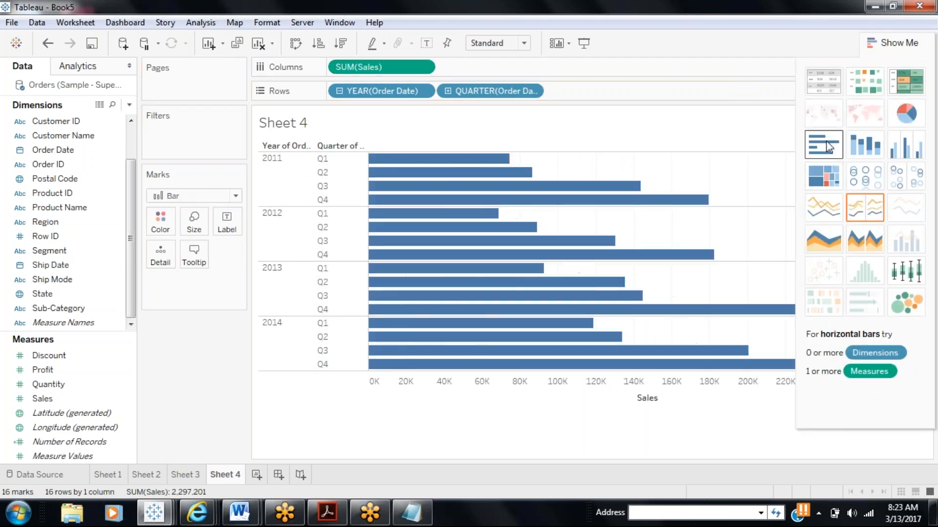
Apply the YTD Growth quick table calculation to the Sales measure on Columns.
left_click(423, 66)
mouse_move(397, 305)
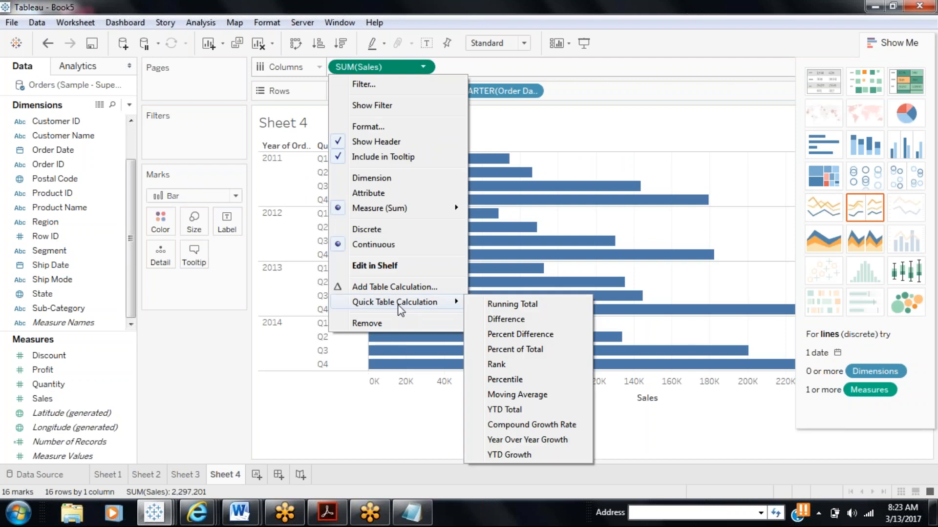
left_click(489, 459)
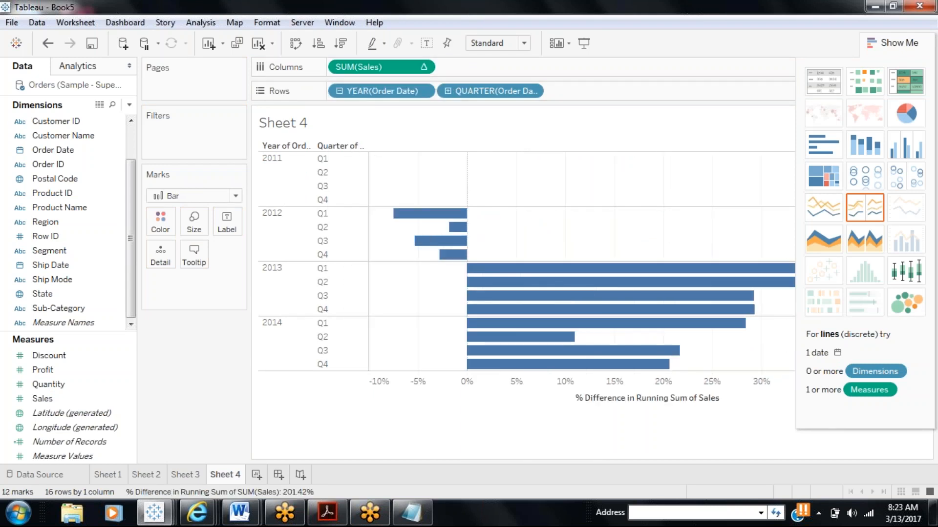
Try to edit the YTD growth formula in the shelf, and examine its primary and secondary calculation settings.
double_click(368, 68)
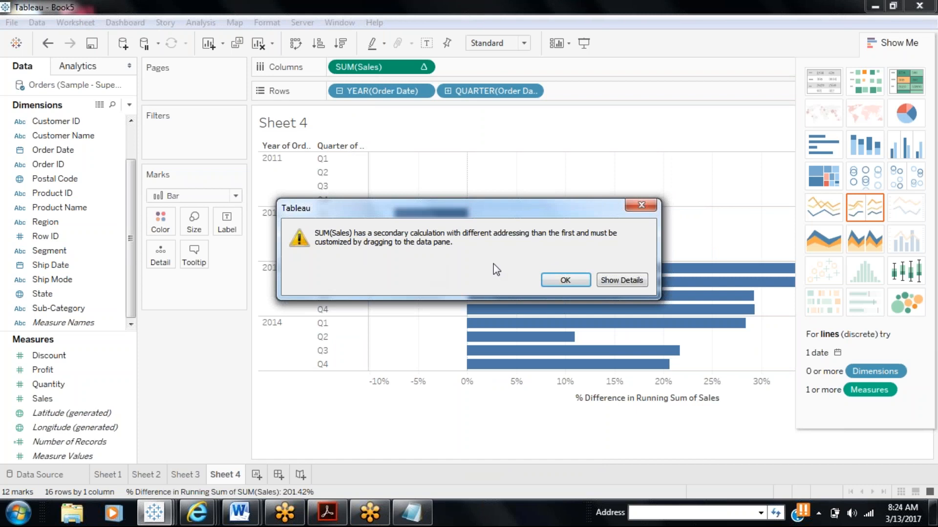
left_click(559, 282)
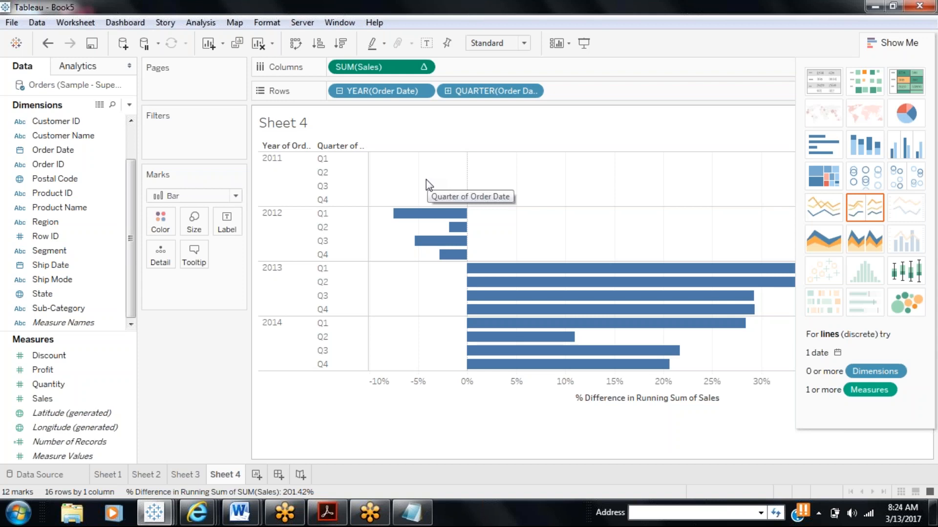
right_click(382, 72)
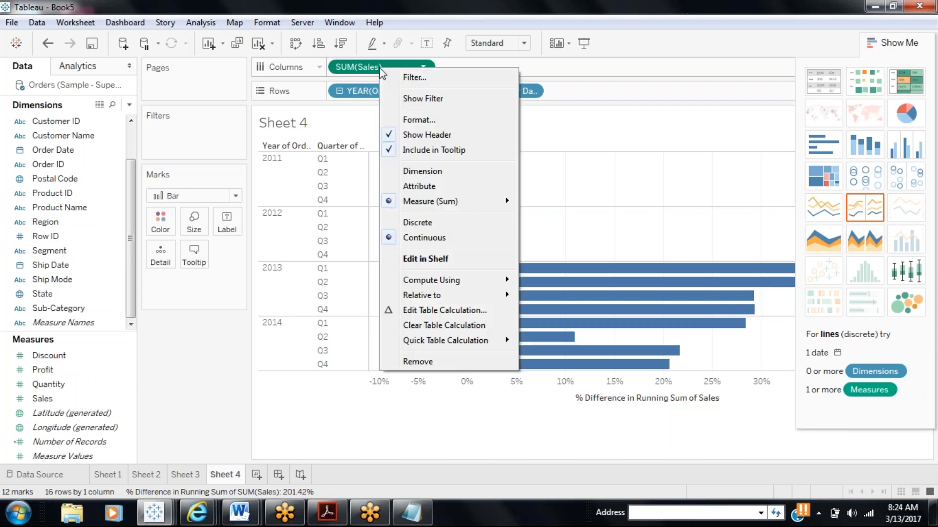
left_click(455, 307)
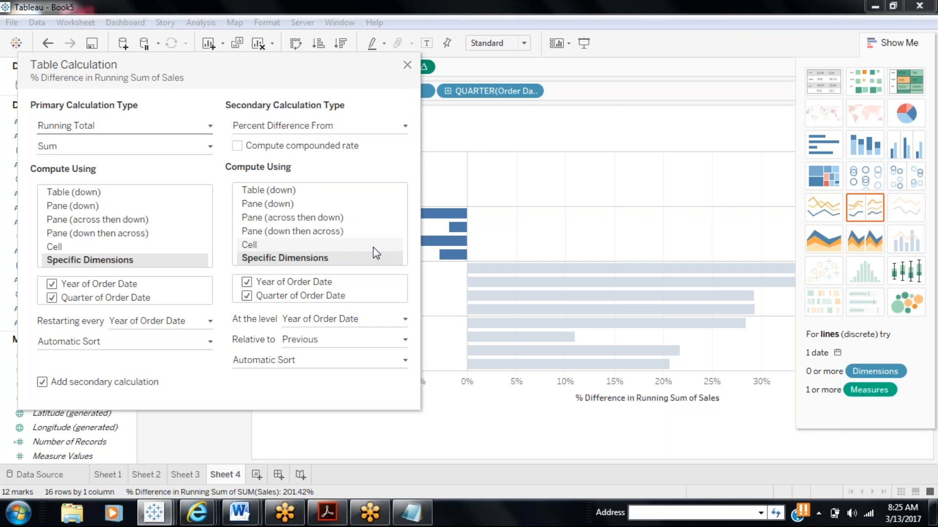
left_click(408, 65)
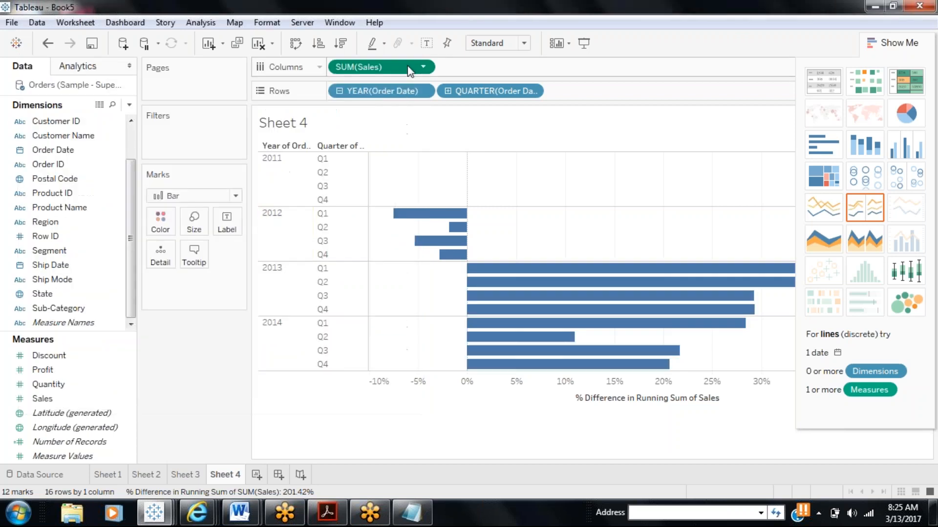
Add a new worksheet and rename it Pareto.
left_click(257, 479)
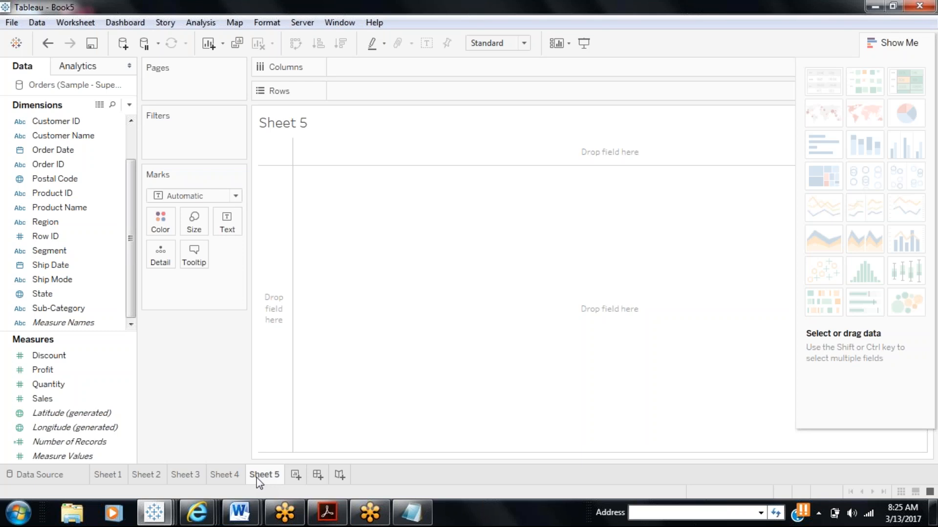
right_click(256, 478)
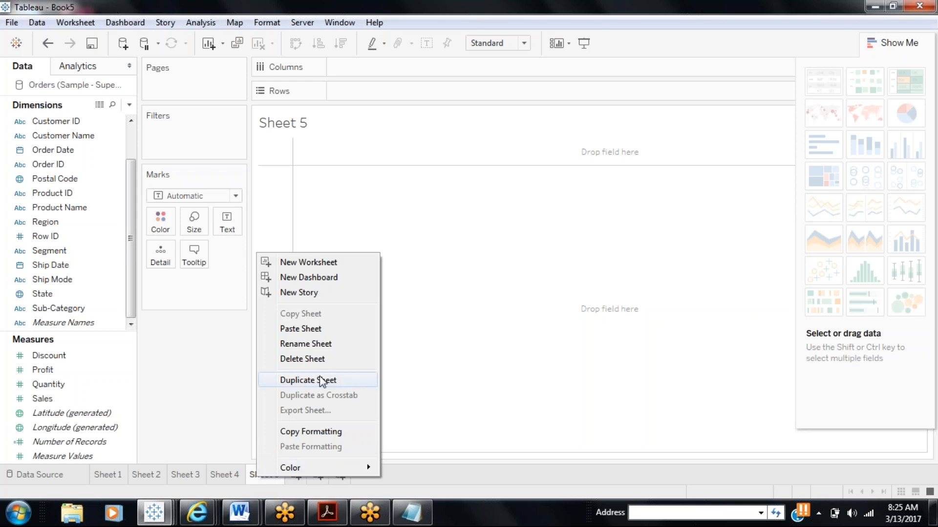
left_click(308, 344)
type("Pareto")
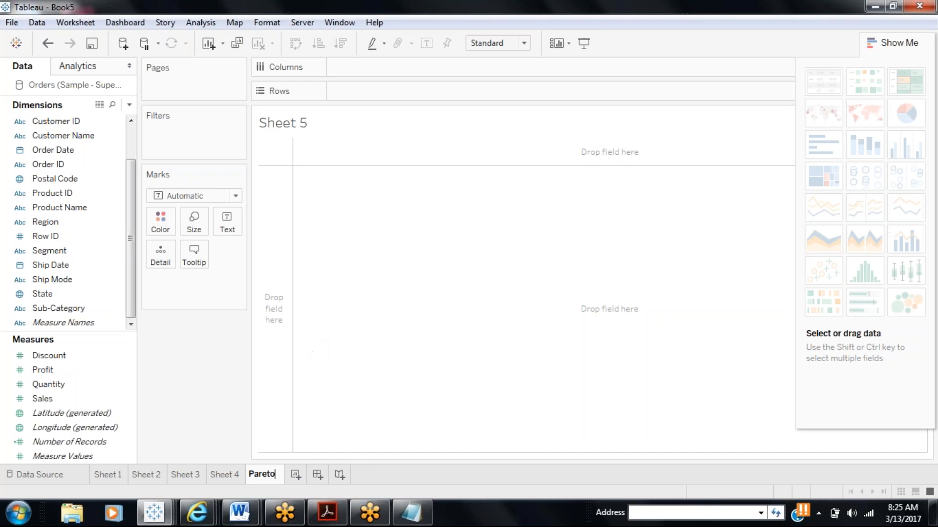
left_click(179, 365)
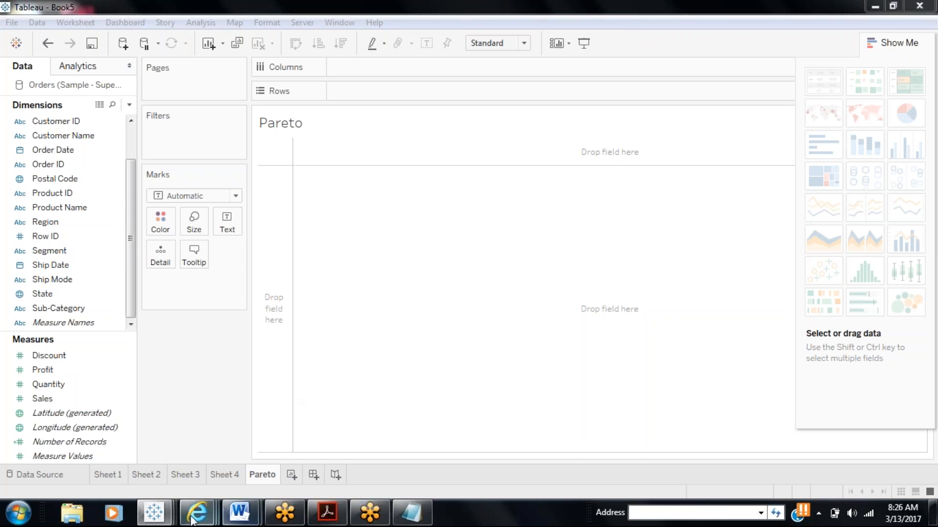
Open Paint with a blank canvas and maximize its window.
left_click(18, 512)
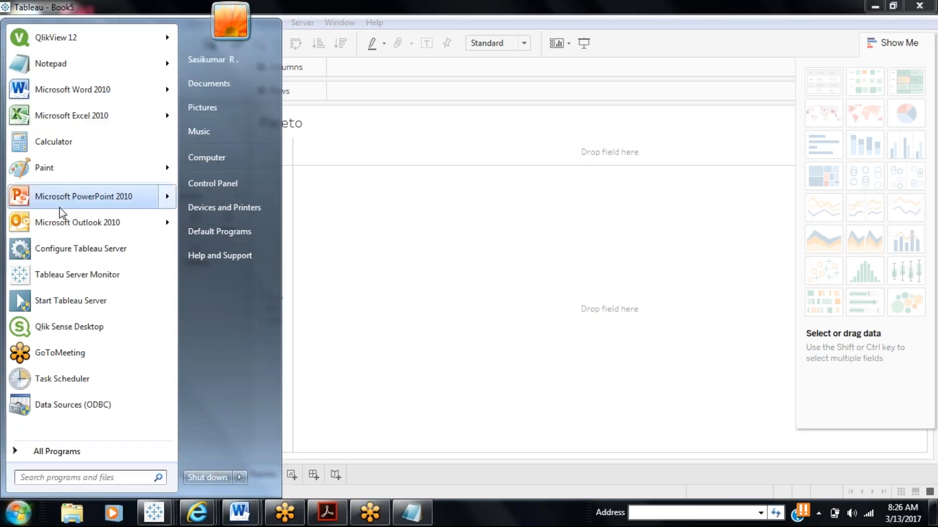
left_click(57, 177)
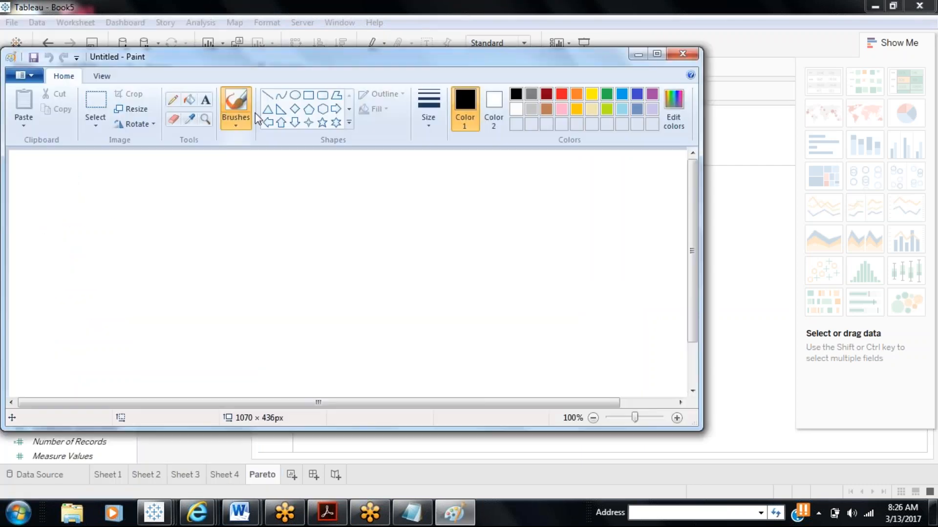
double_click(259, 68)
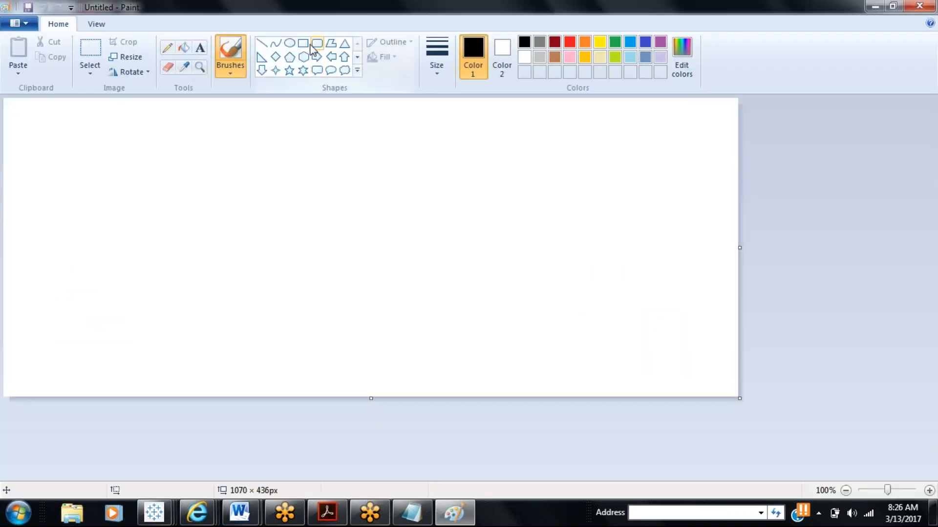
Draw six side-by-side rectangles of varying heights as unsorted bars, with the tallest first and the sixth about 136 × 258 px.
left_click(303, 44)
mouse_move(46, 131)
left_mouse_down()
mouse_move(191, 320)
mouse_move(138, 378)
left_mouse_up()
mouse_move(154, 268)
left_mouse_down()
mouse_move(228, 385)
mouse_move(227, 375)
left_mouse_up()
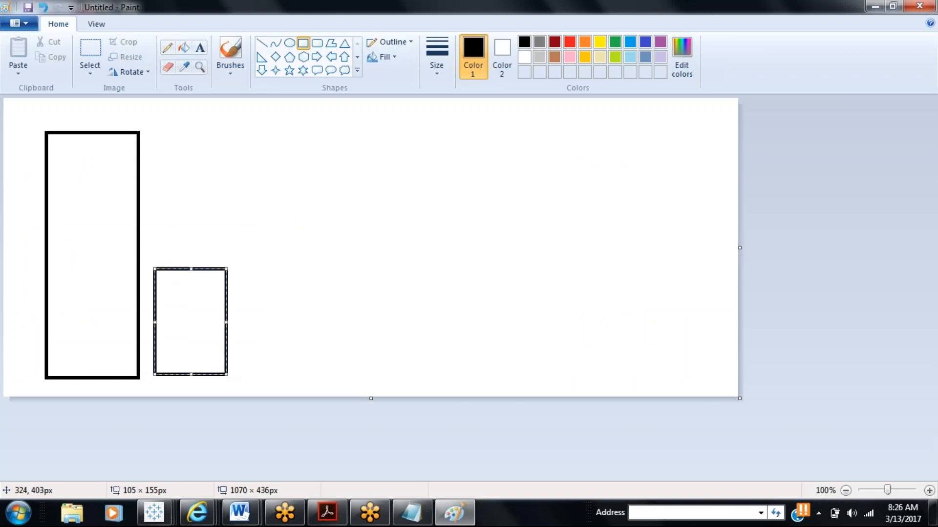
left_click_drag(246, 234, 325, 376)
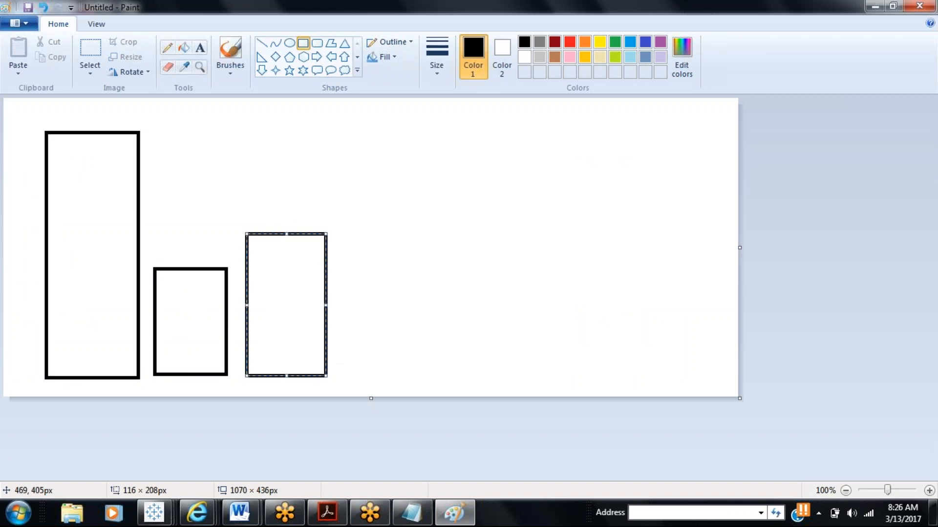
left_click_drag(341, 312, 404, 372)
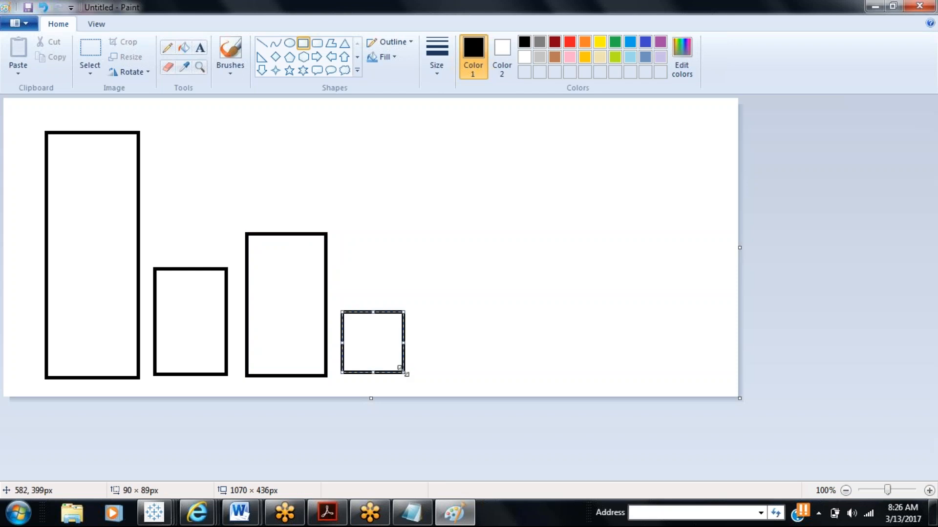
mouse_move(434, 280)
left_mouse_down()
mouse_move(490, 320)
mouse_move(503, 369)
left_mouse_up()
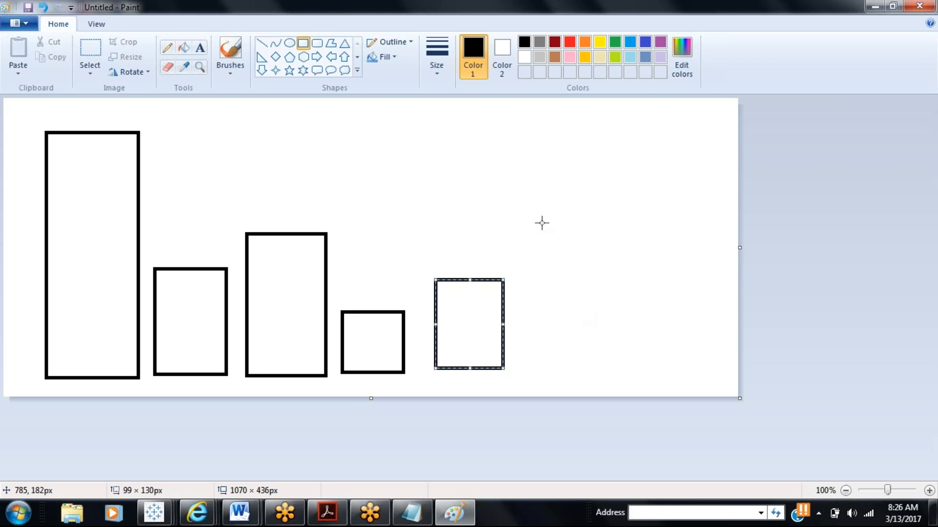
left_click_drag(536, 193, 630, 368)
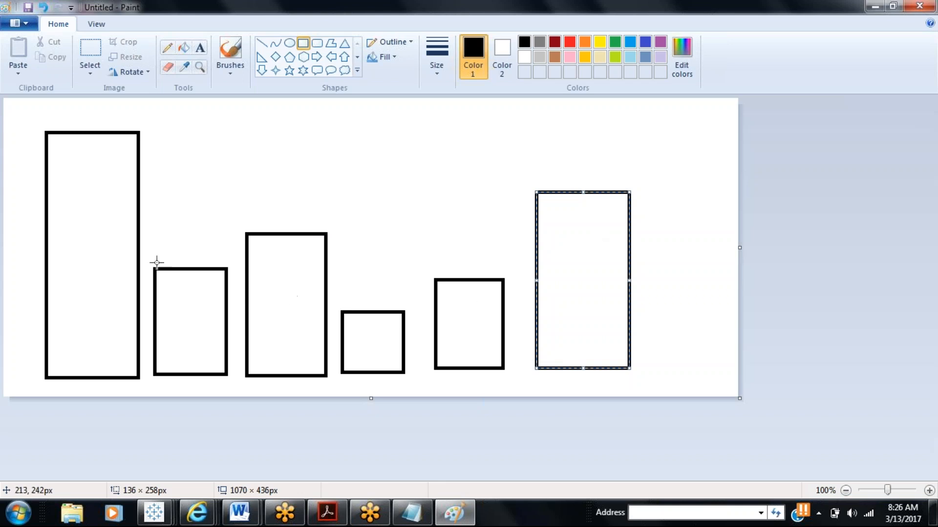
Open a second Paint window with a blank canvas and maximize it.
left_click(18, 513)
left_click(49, 168)
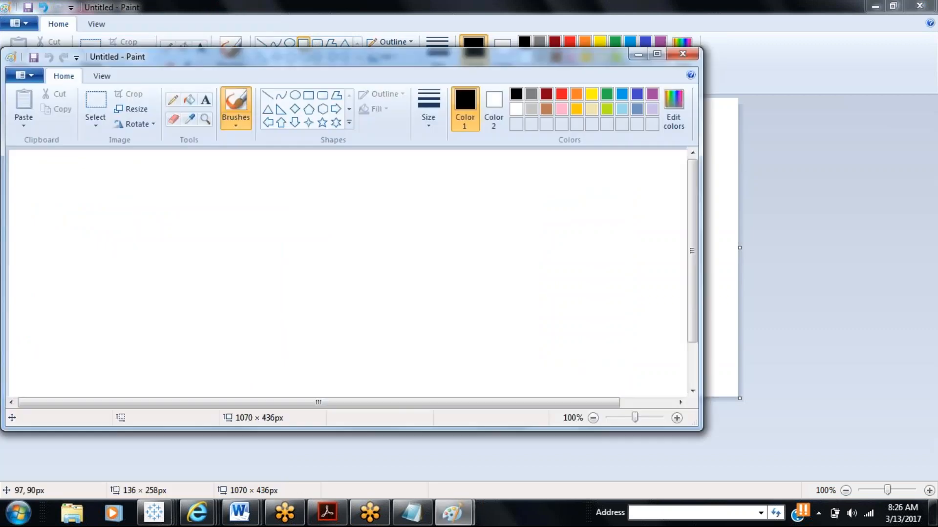
double_click(236, 63)
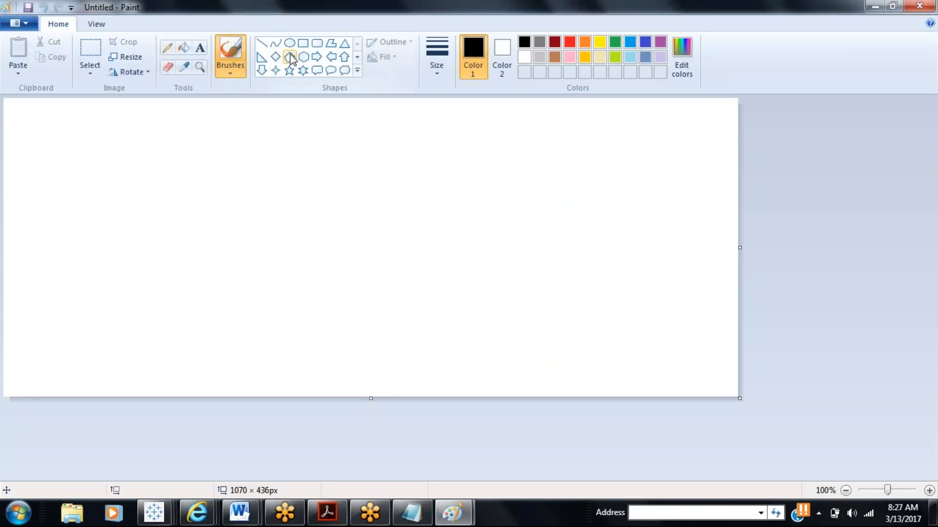
Draw a tall rectangle about 149 × 364 px, followed by five smaller rectangles stepping down to the canvas's lower corner.
left_click(303, 43)
left_click_drag(88, 120, 190, 370)
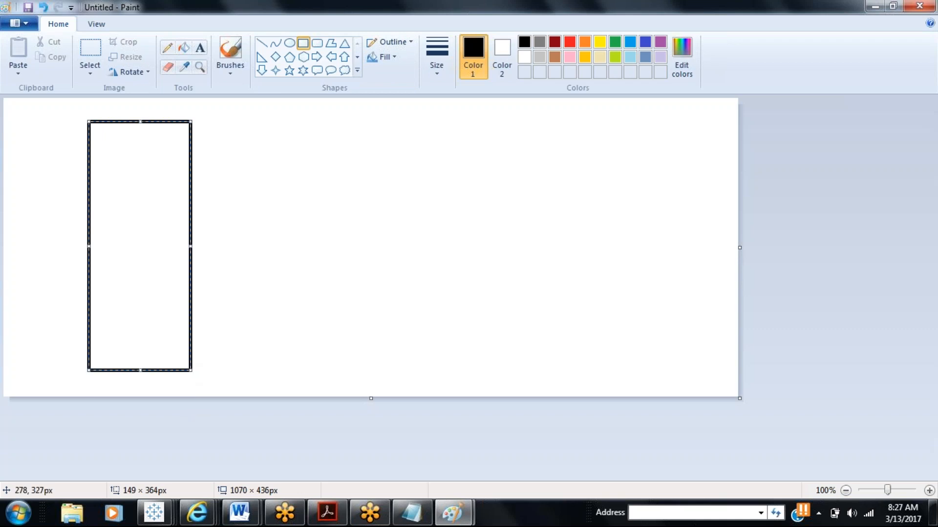
mouse_move(221, 121)
left_mouse_down()
mouse_move(306, 196)
mouse_move(330, 176)
mouse_move(416, 213)
mouse_move(458, 261)
mouse_move(576, 289)
mouse_move(667, 343)
mouse_move(740, 366)
mouse_move(743, 382)
mouse_move(734, 386)
left_mouse_up()
left_click(349, 182)
left_click(482, 262)
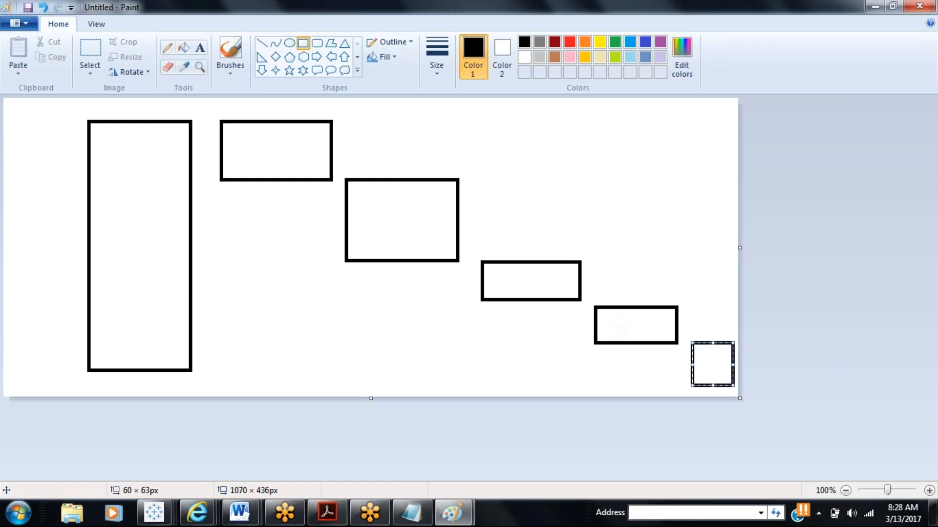
Switch to the Tableau Book5 workbook and place Customer Name on Columns and Profit on Rows of the Pareto sheet.
mouse_move(168, 516)
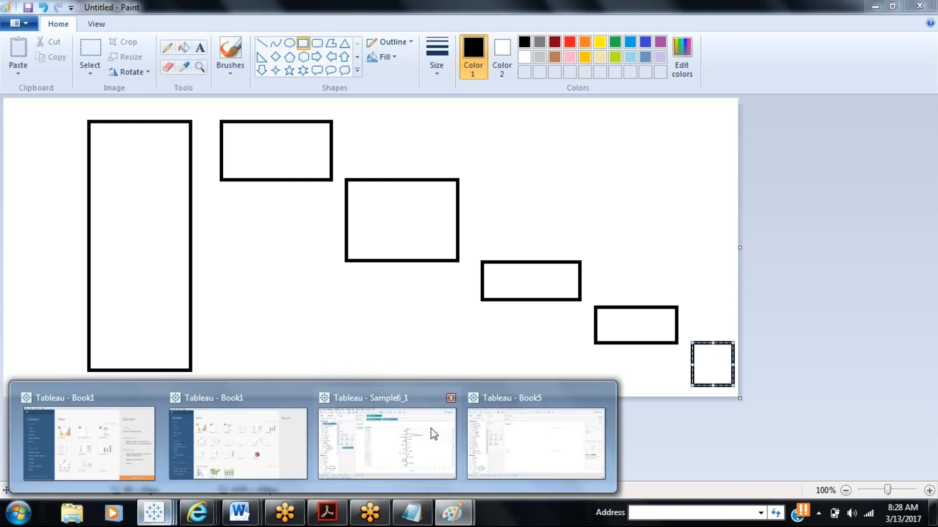
left_click(520, 445)
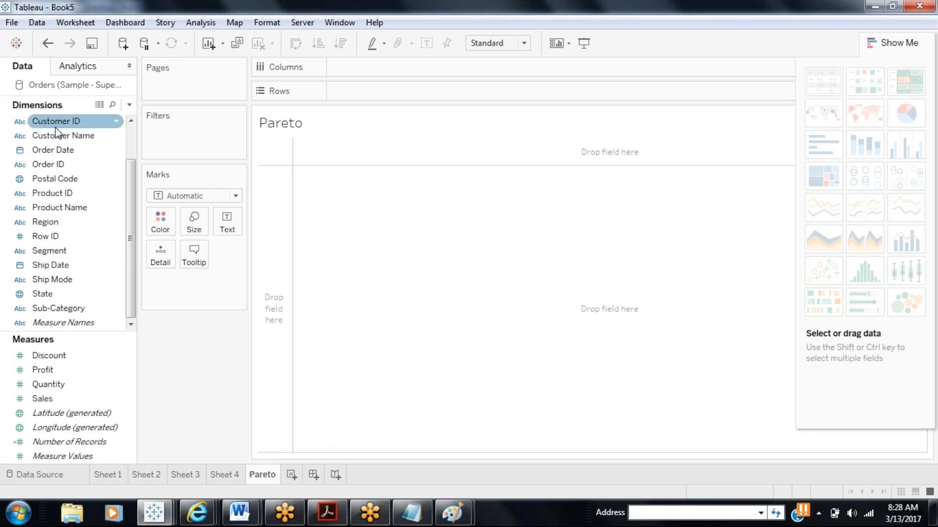
left_click_drag(56, 133, 376, 64)
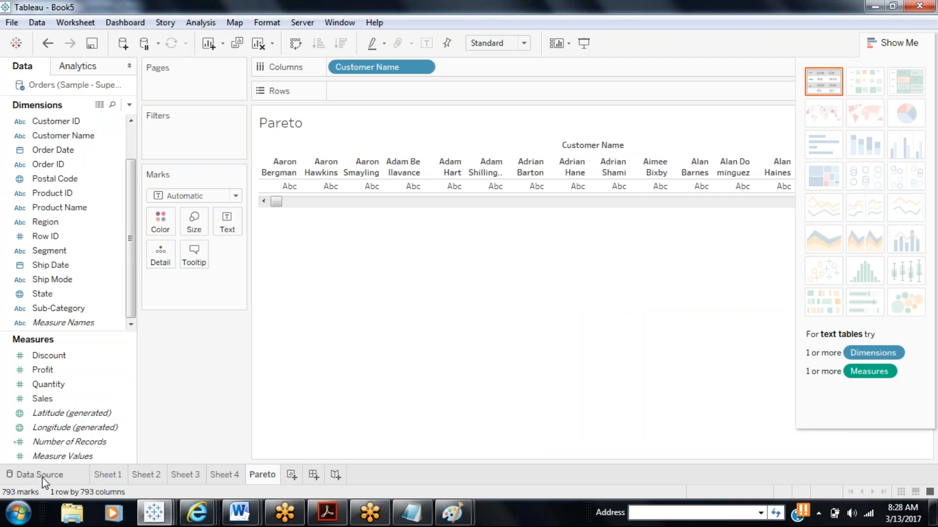
left_click_drag(54, 376, 358, 89)
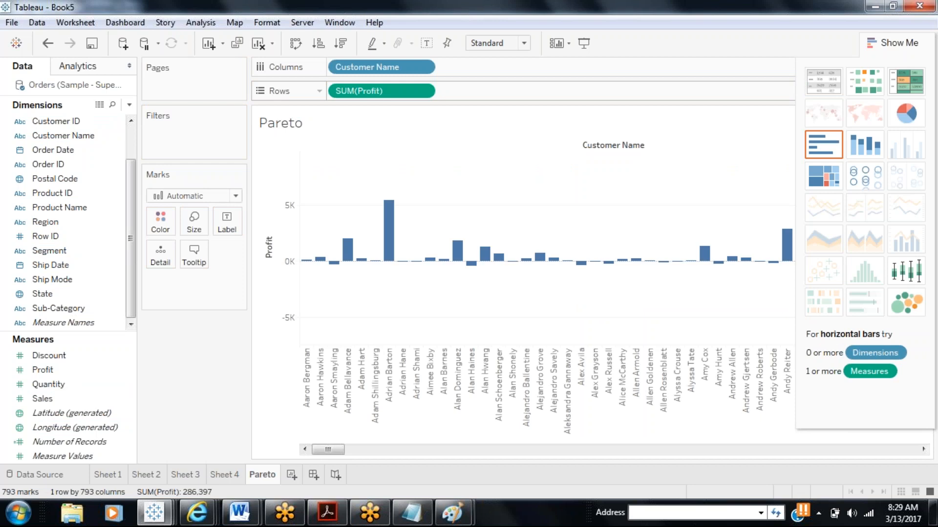
Sort the customers by descending Profit and fit the chart to Entire View with Show Me collapsed.
left_click(340, 43)
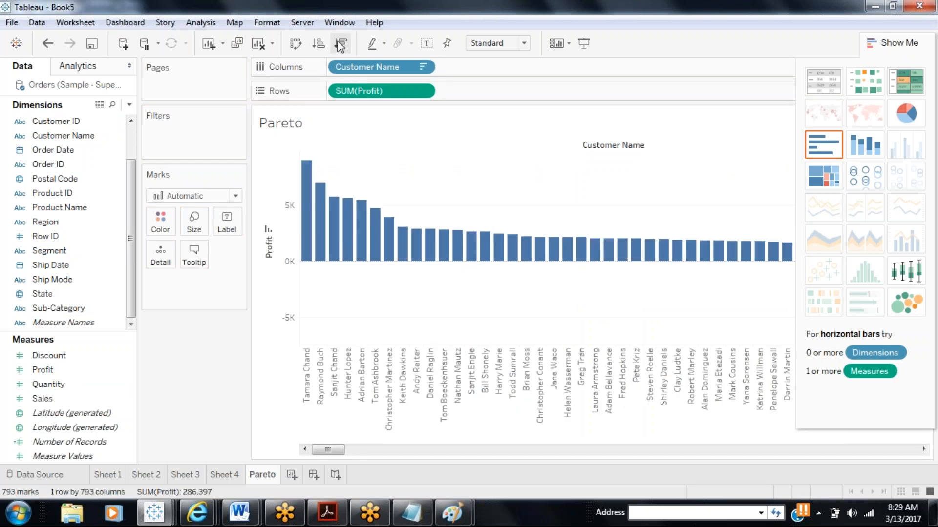
left_click(889, 44)
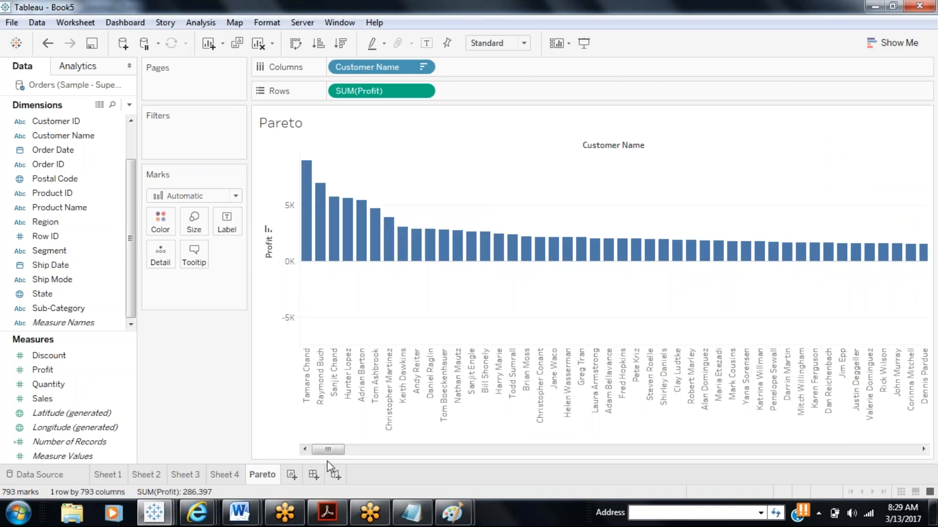
mouse_move(328, 449)
left_mouse_down()
mouse_move(936, 443)
mouse_move(328, 448)
left_mouse_up()
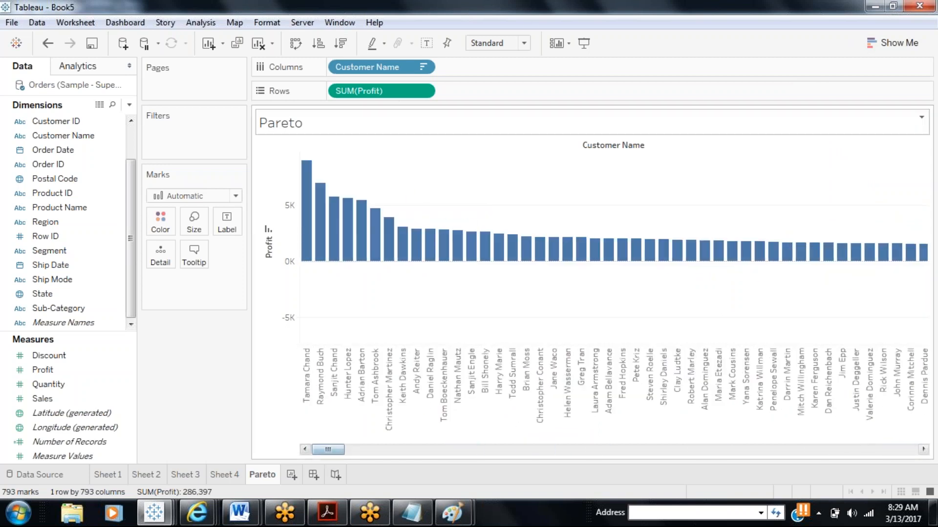
left_click(523, 45)
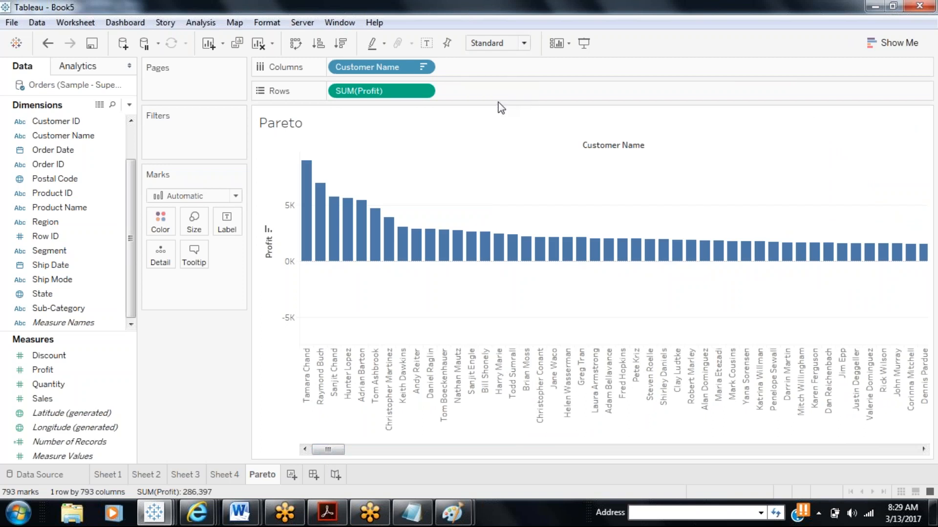
left_click(495, 100)
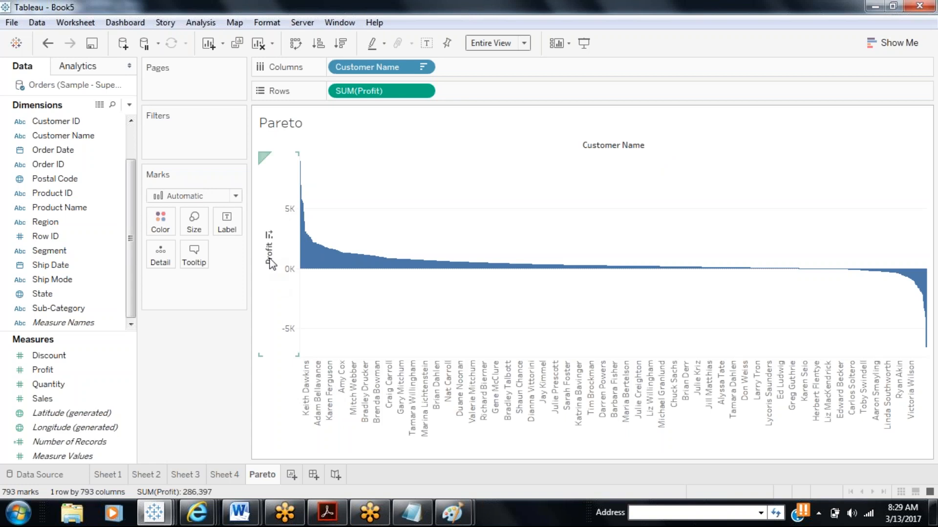
Apply the Running Total quick table calculation to the Profit measure on Rows.
left_click(423, 92)
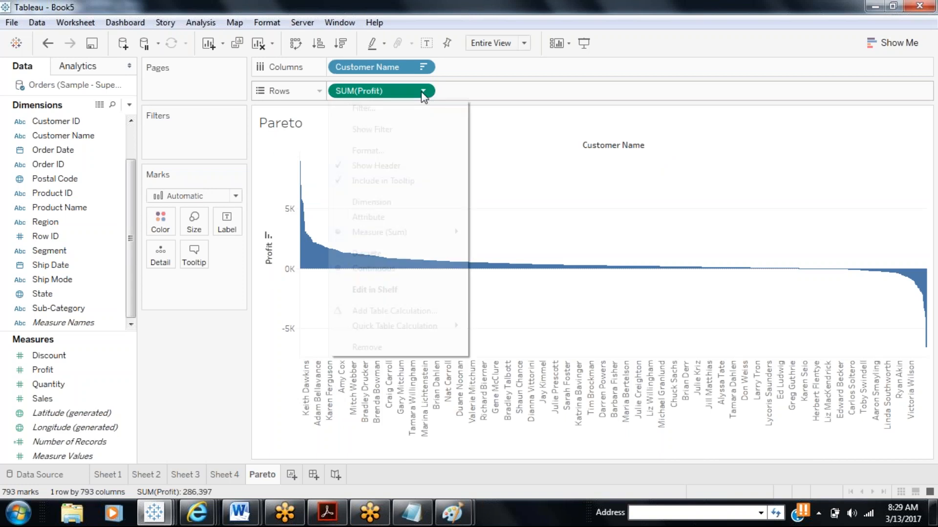
mouse_move(406, 320)
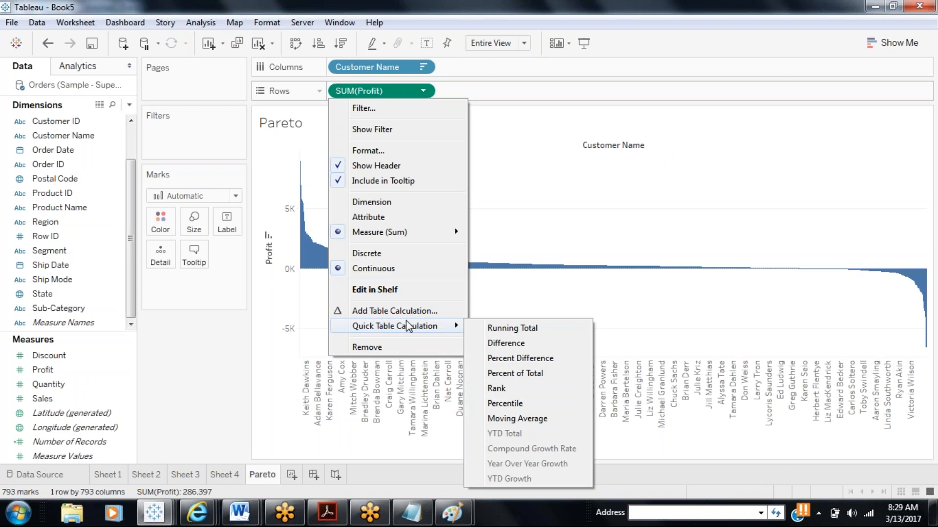
left_click(490, 330)
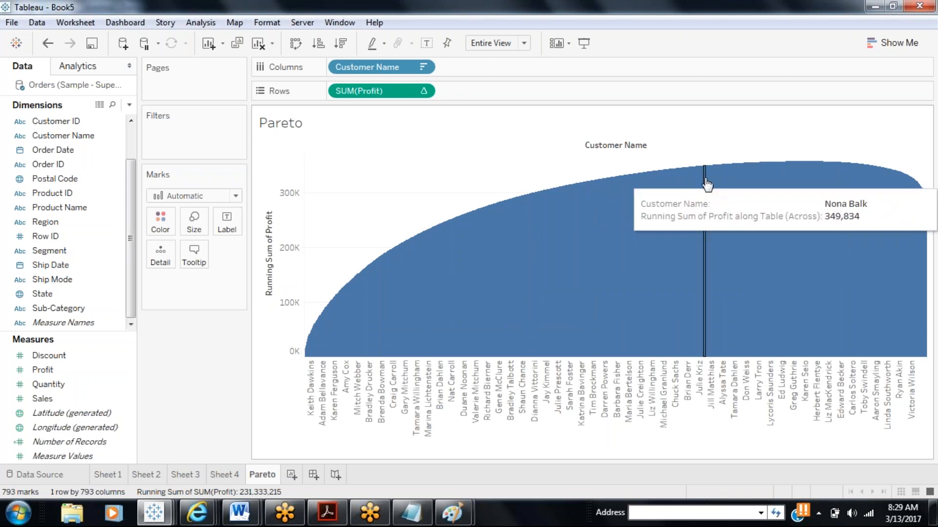
Add a secondary calculation of type Percent of Total to the Profit running total.
left_click(423, 92)
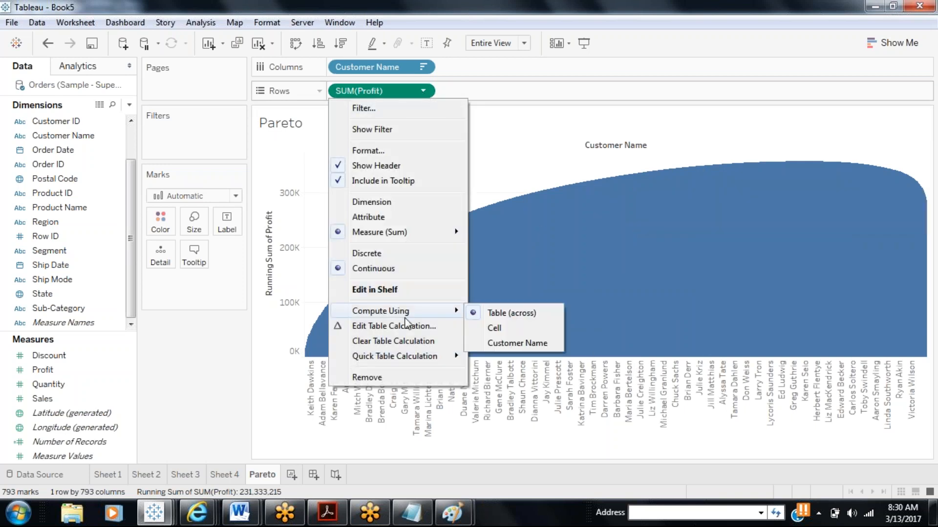
left_click(403, 326)
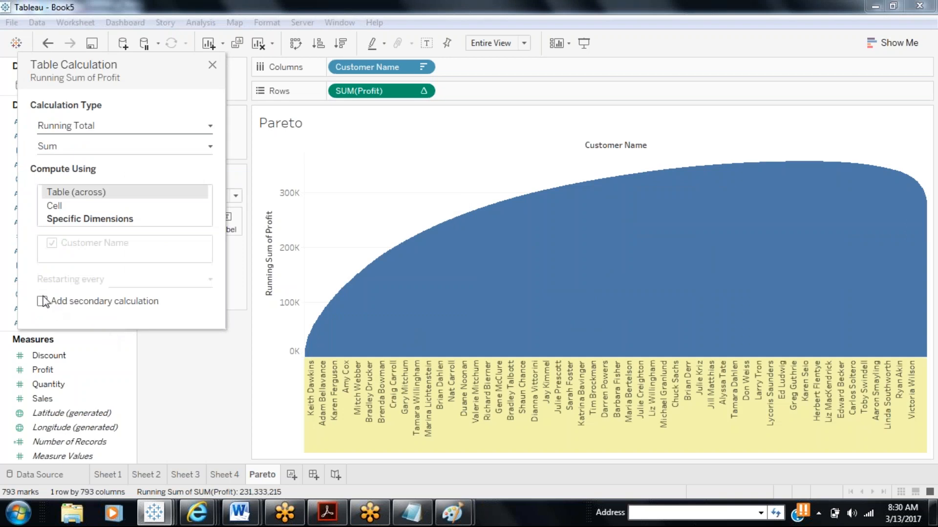
left_click(42, 301)
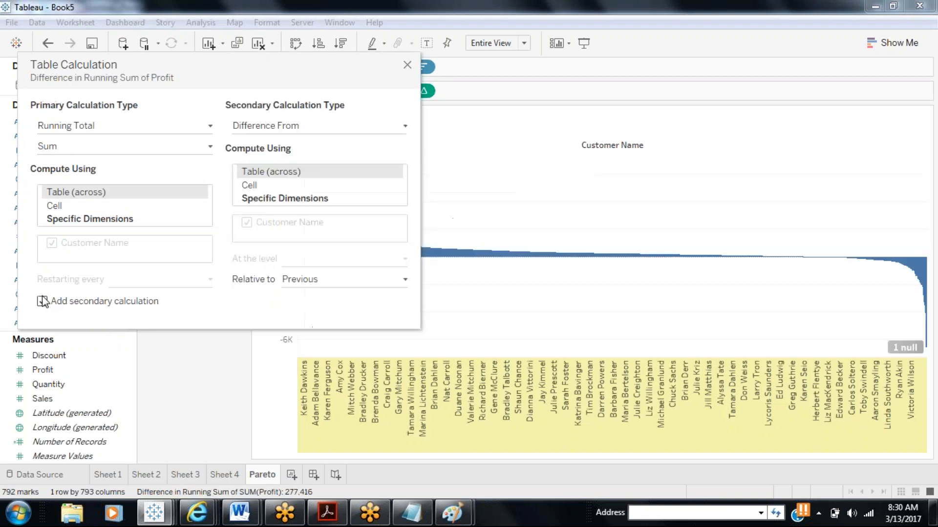
left_click(403, 126)
left_click(358, 182)
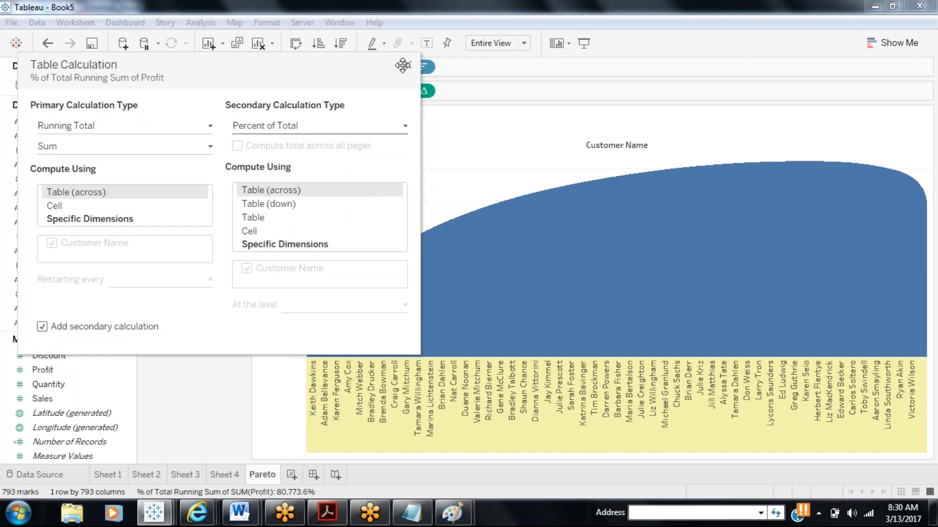
left_click(406, 65)
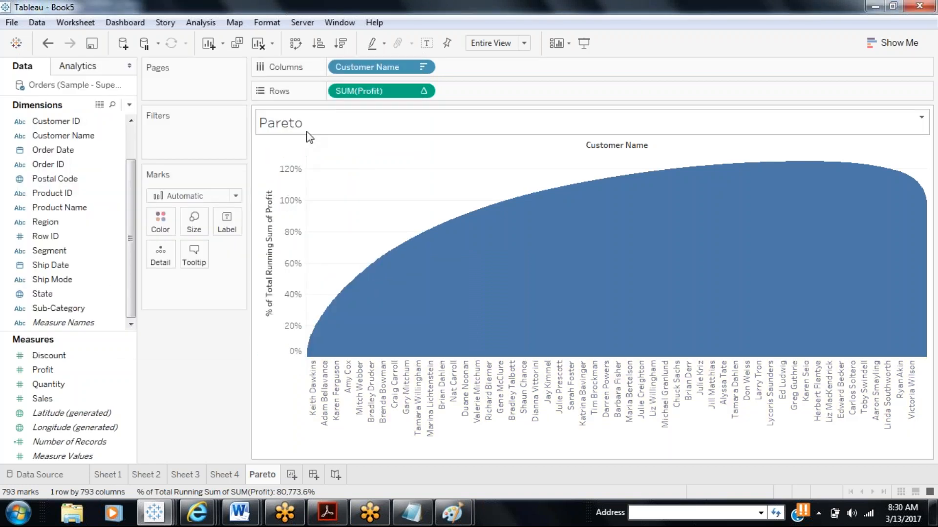
Undo the last secondary calculation change on Profit, and set its secondary calculation type to Percent of Total again.
key("ctrl+z")
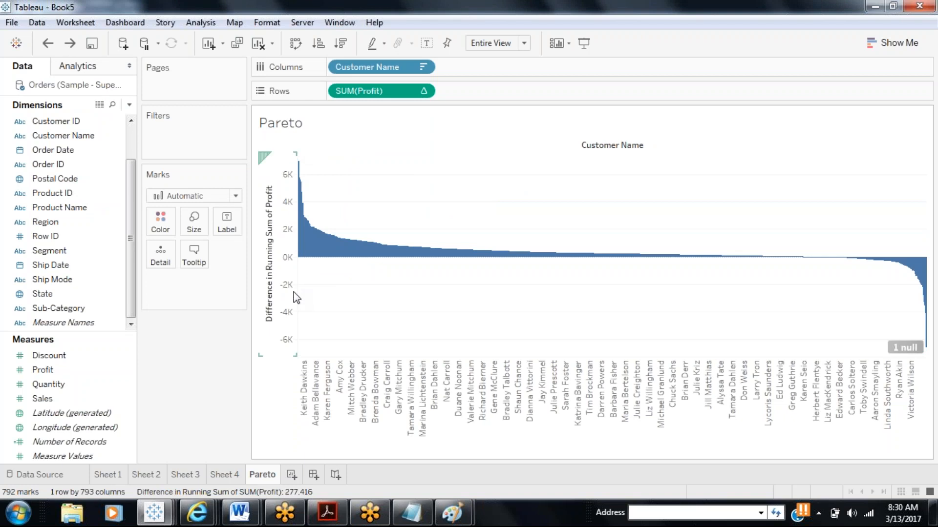
left_click(422, 92)
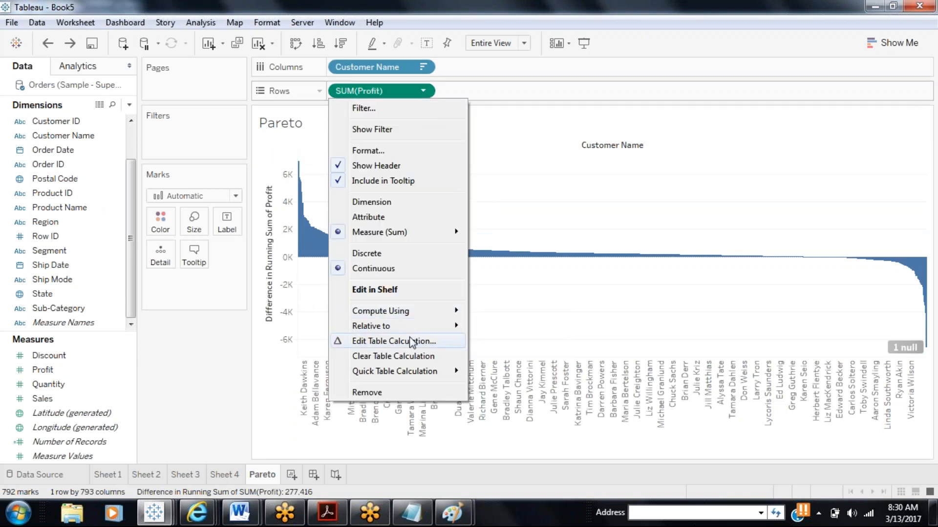
left_click(410, 341)
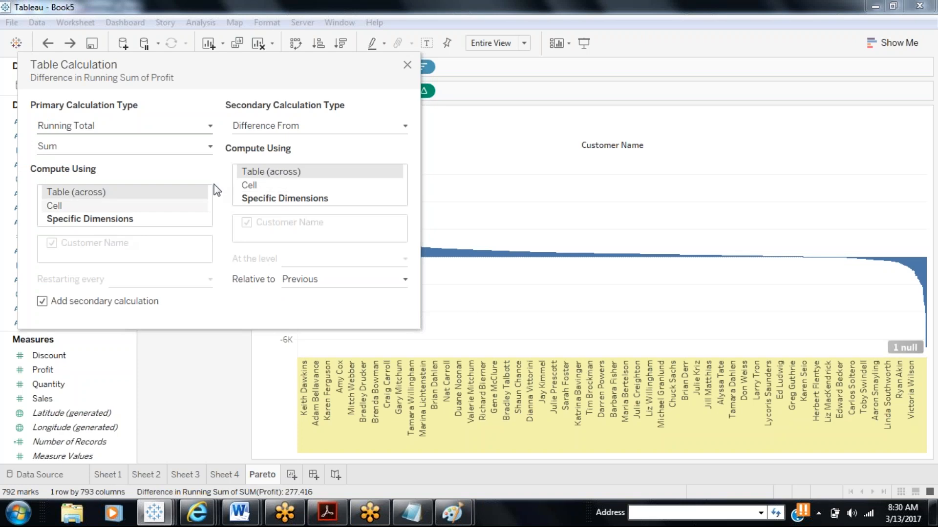
left_click(250, 126)
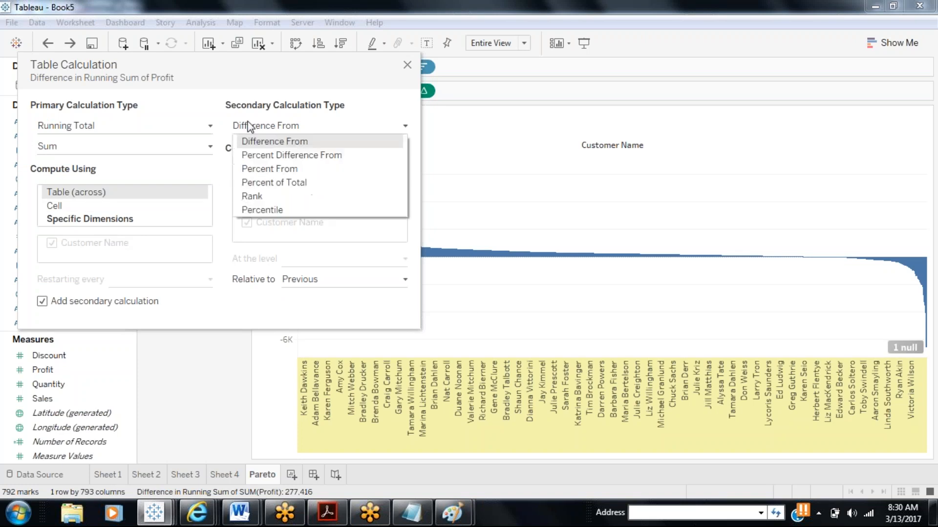
left_click(257, 185)
left_click(407, 67)
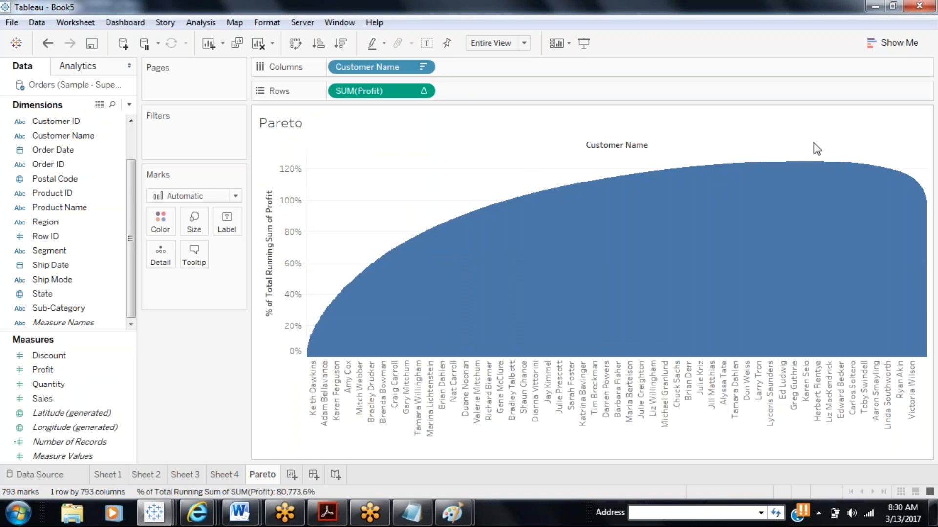
Create a calculated field named % Of Customers with the formula Index() / SIZE().
mouse_move(857, 168)
left_click(129, 104)
left_click(95, 125)
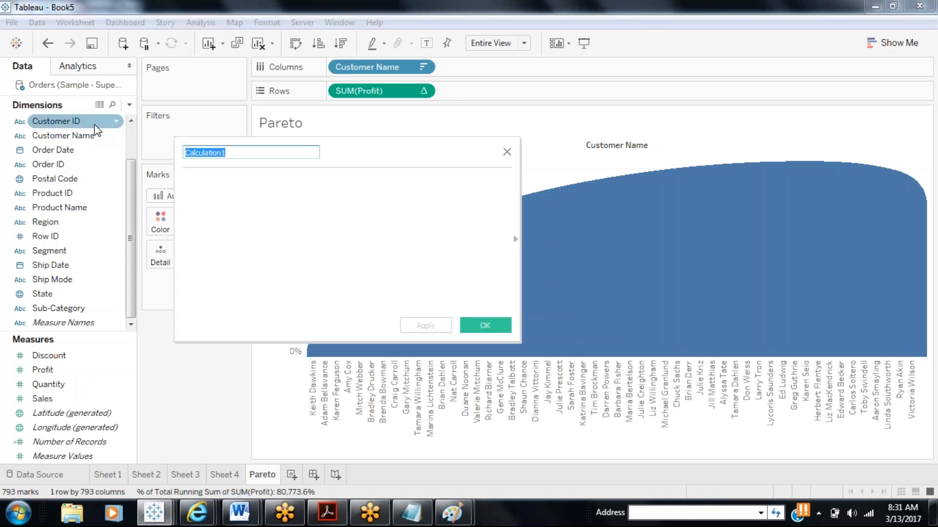
type("% Of Customers")
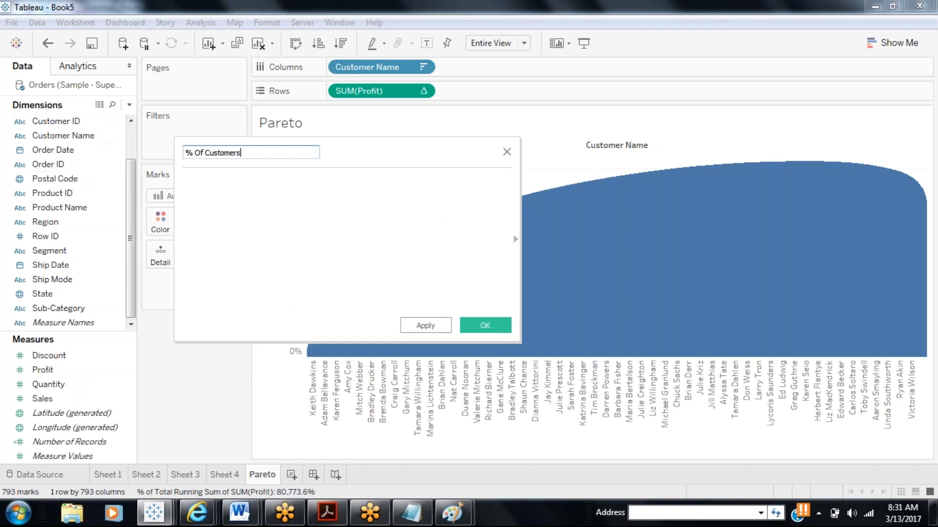
key("Tab")
type("Ind")
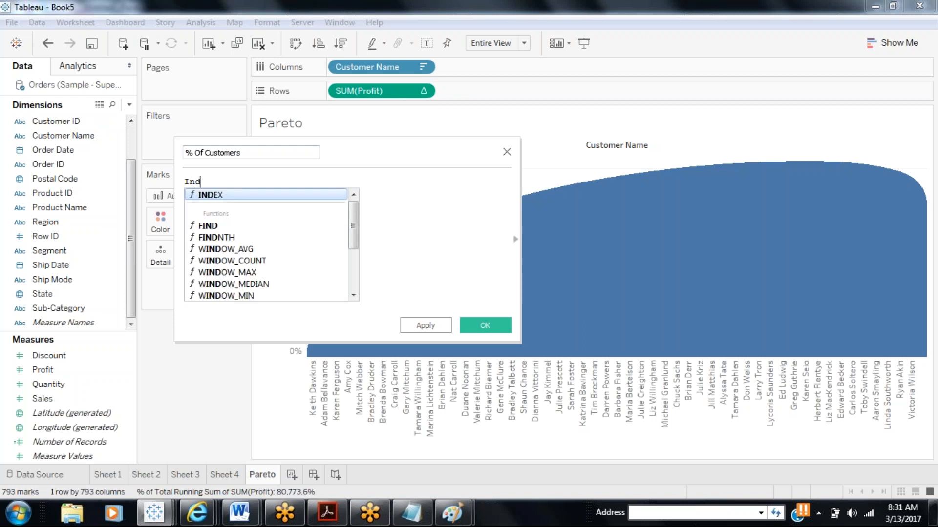
type("ex() /")
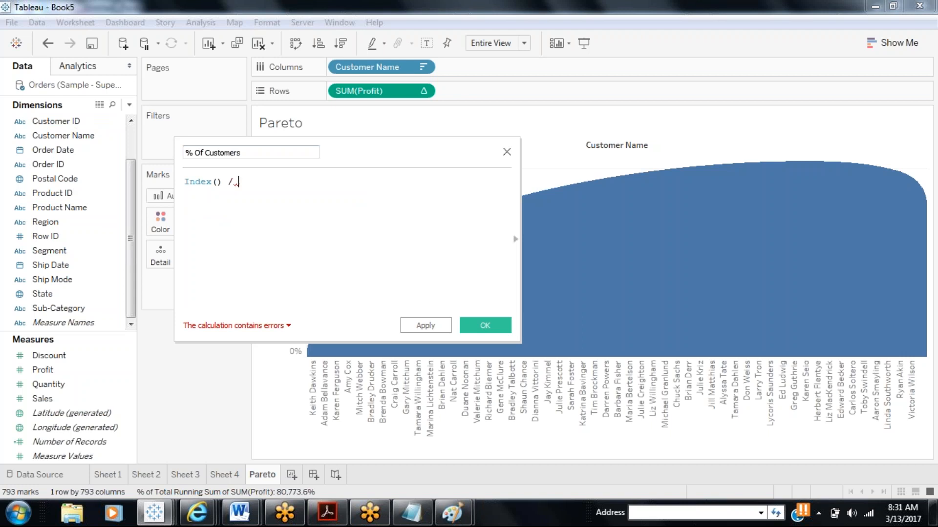
type("SIZE")
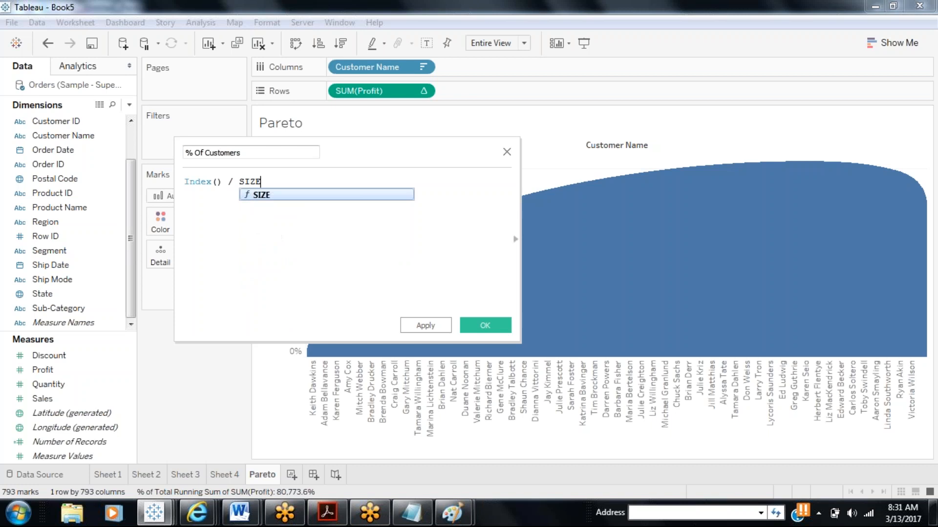
key("Return")
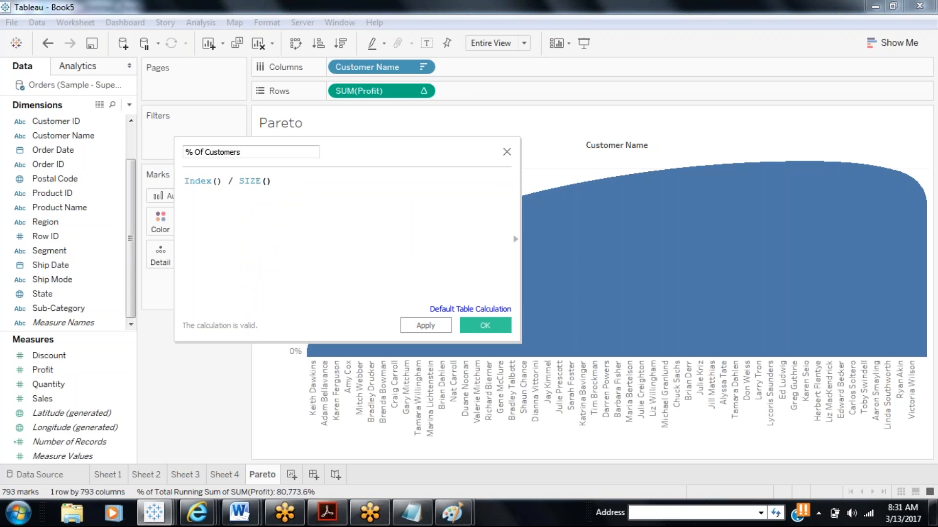
left_click(421, 326)
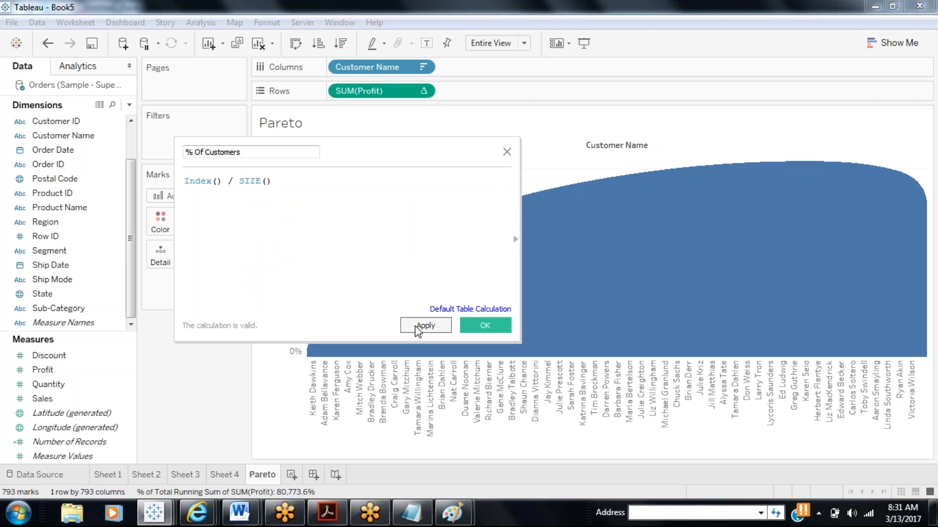
left_click(495, 324)
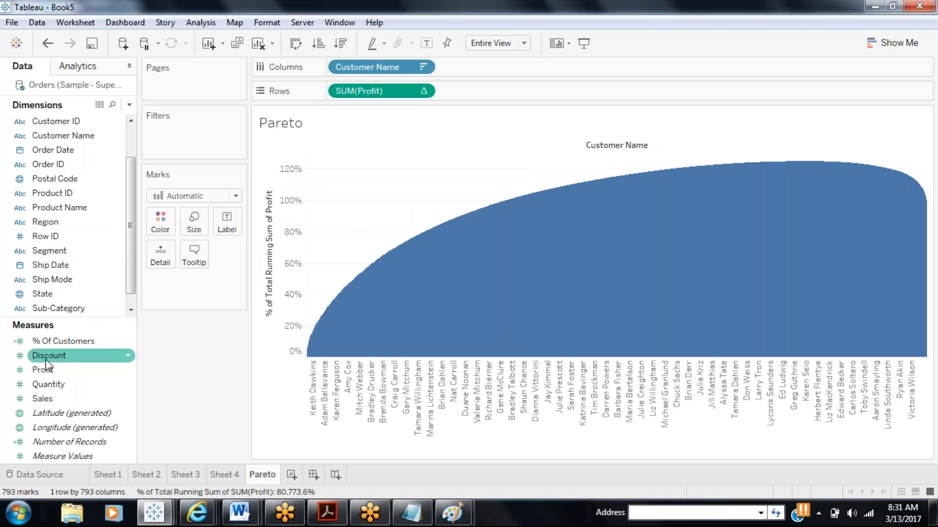
Move Customer Name from Columns to Detail and place % Of Customers on Columns.
mouse_move(53, 347)
left_mouse_down()
mouse_move(335, 168)
mouse_move(456, 71)
mouse_move(442, 68)
mouse_move(178, 240)
mouse_move(166, 256)
left_mouse_up()
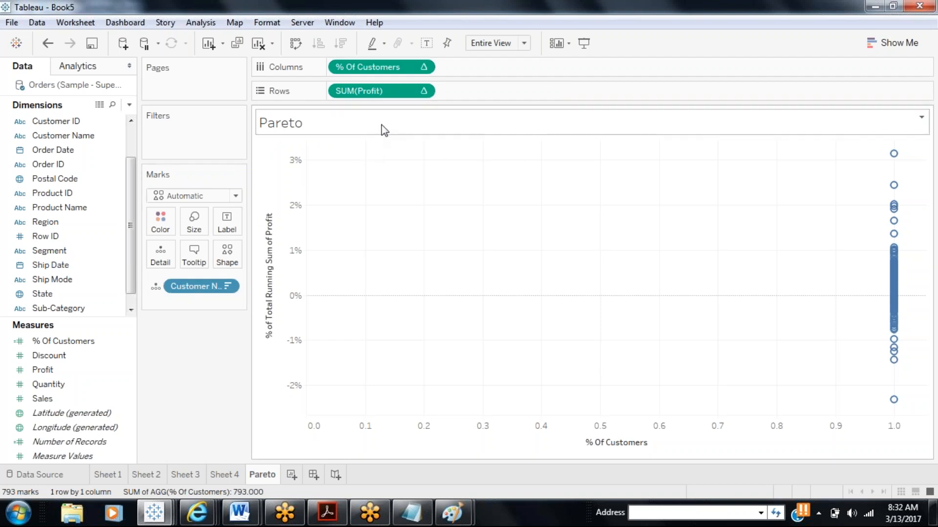
Set the table calculations of both Profit and % Of Customers to compute using Customer Name.
left_click(423, 92)
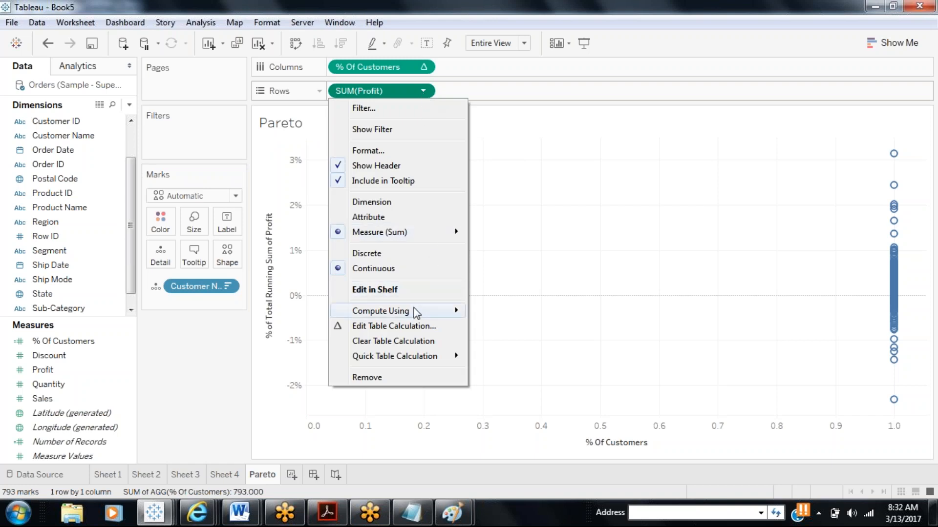
mouse_move(416, 311)
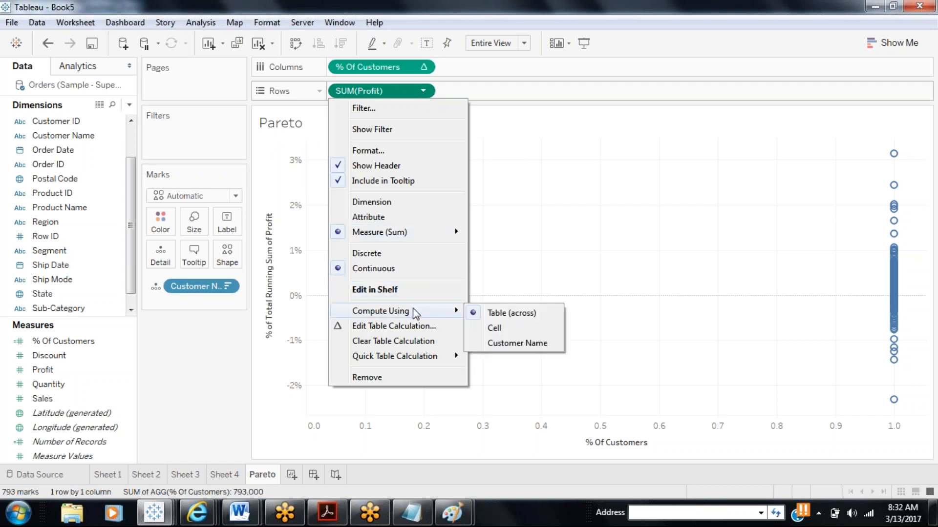
left_click(508, 344)
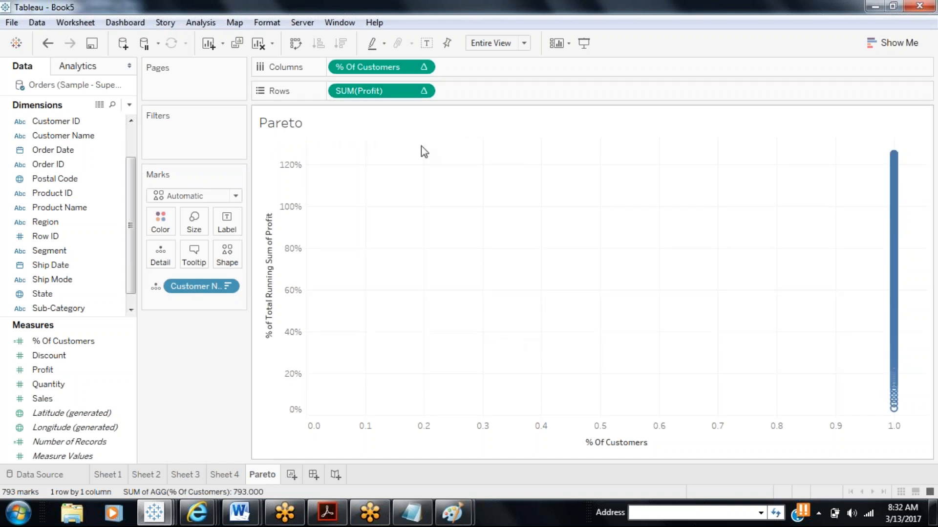
left_click(423, 67)
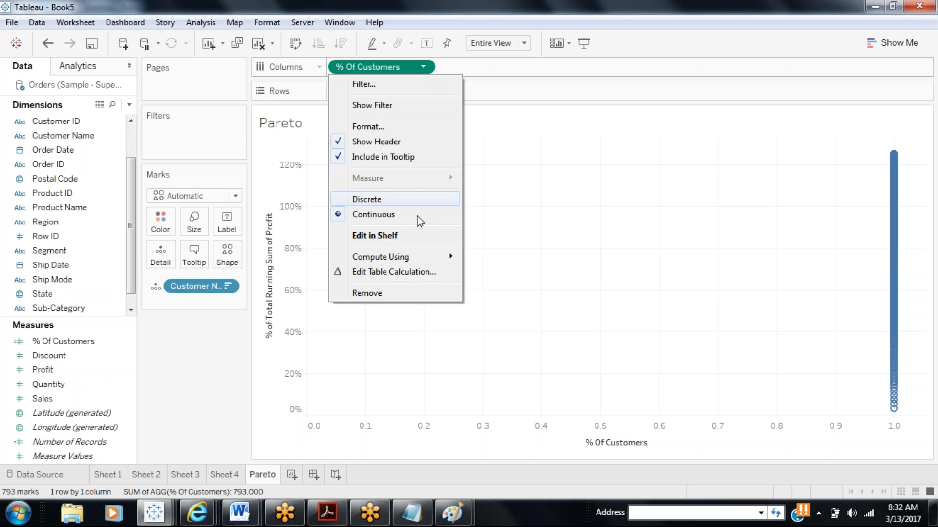
mouse_move(415, 254)
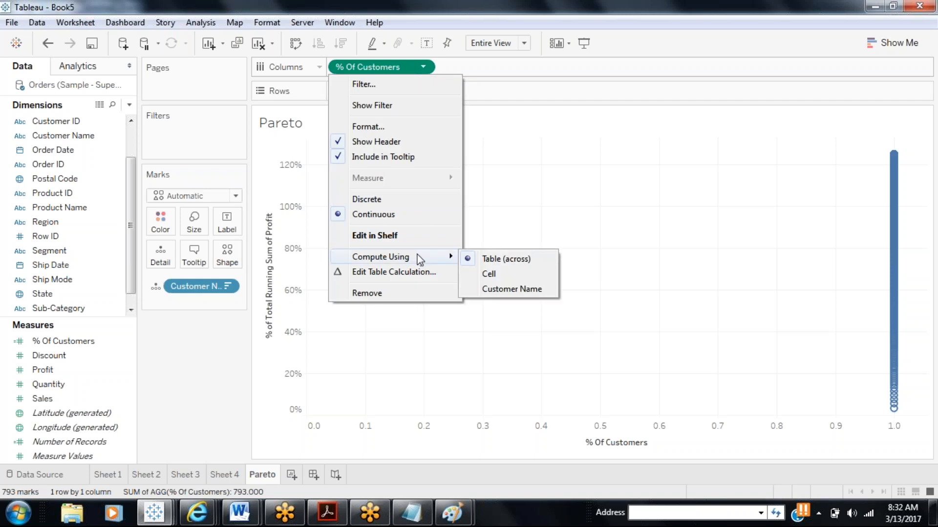
left_click(530, 292)
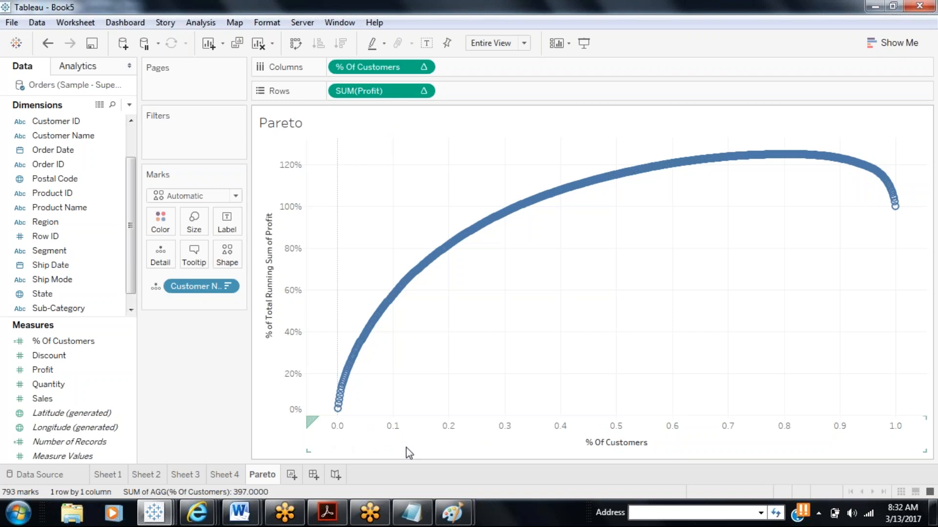
Format the % Of Customers axis numbers as Percentage with no decimal places.
right_click(395, 436)
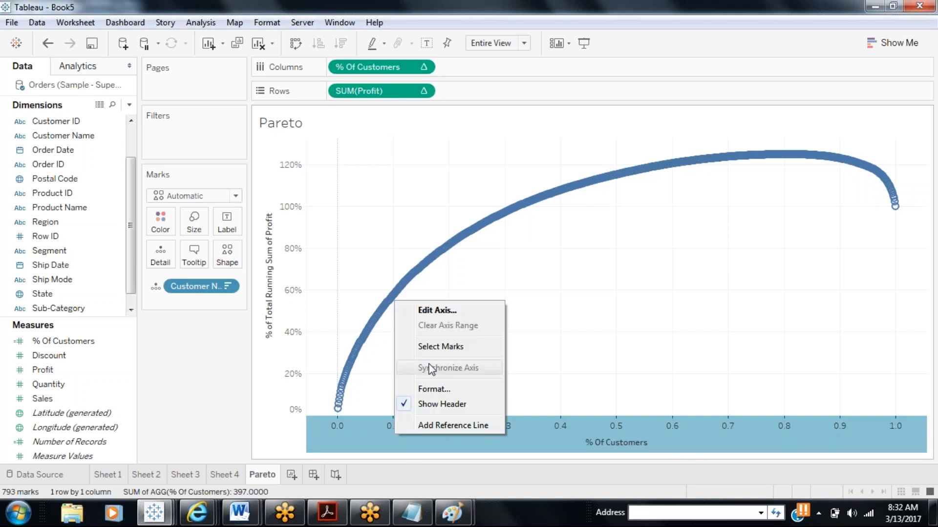
left_click(429, 391)
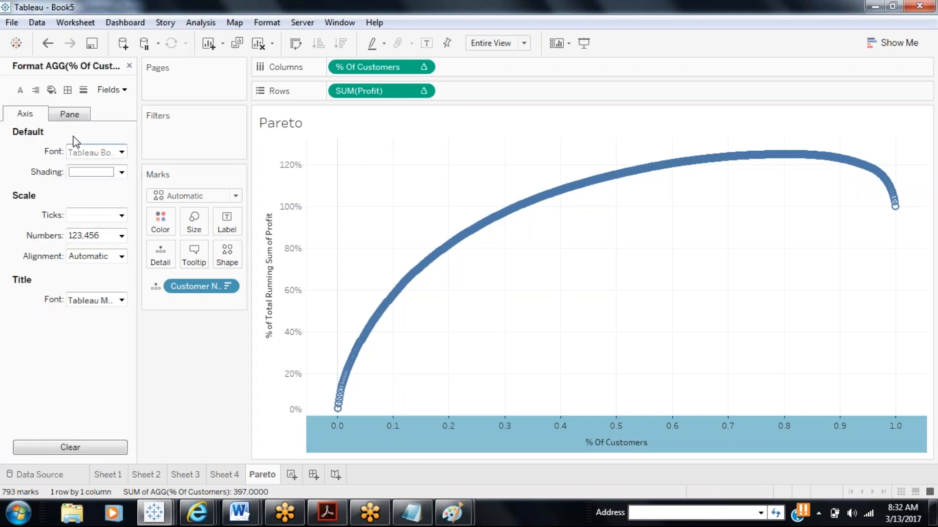
left_click(110, 236)
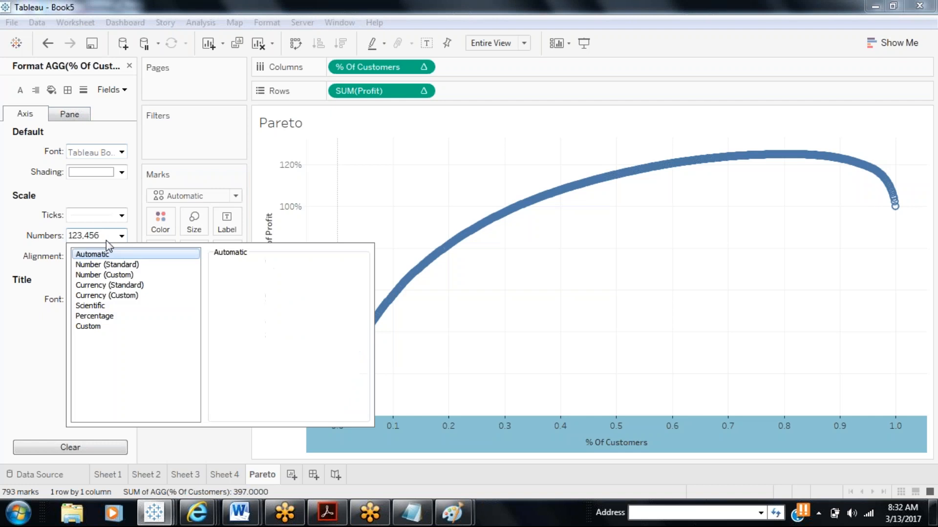
left_click(104, 318)
left_click(252, 283)
left_click(251, 283)
left_click(200, 450)
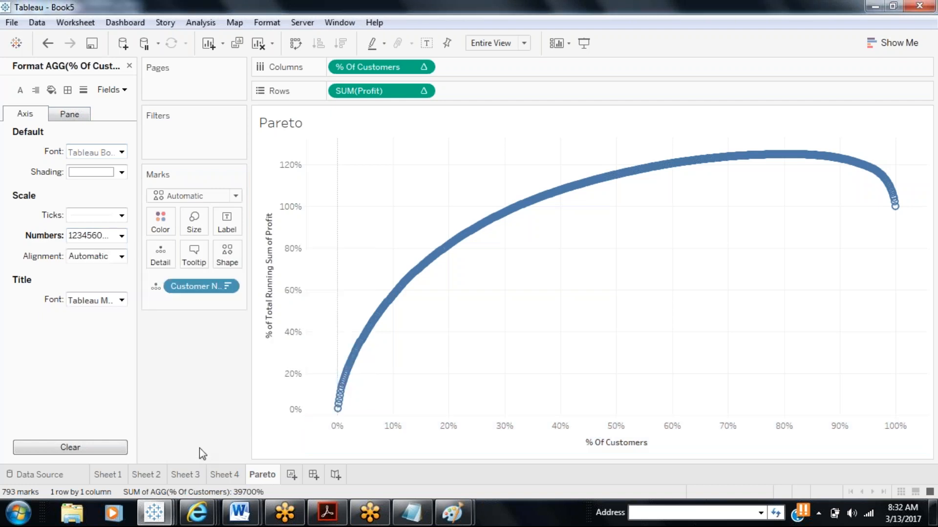
left_click(129, 65)
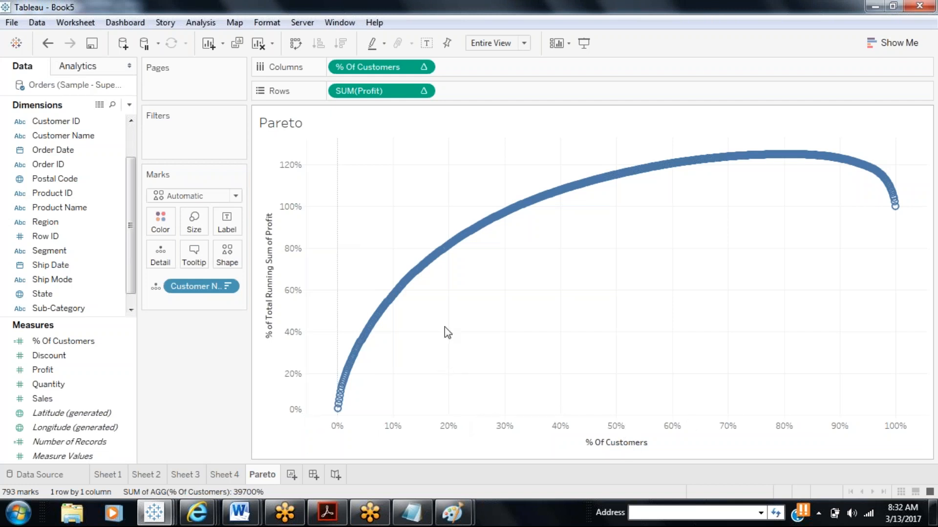
Add a constant reference line at 0.2 to the % Of Customers axis.
mouse_move(443, 253)
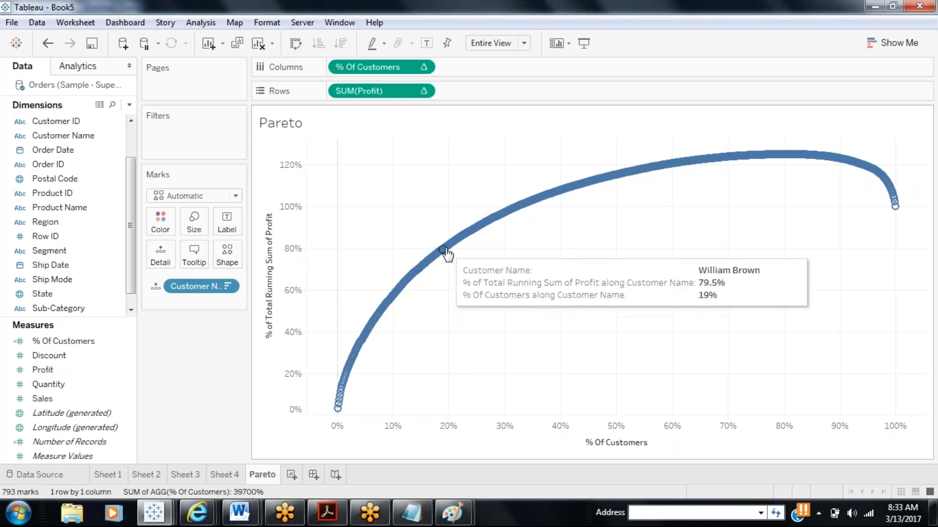
right_click(407, 452)
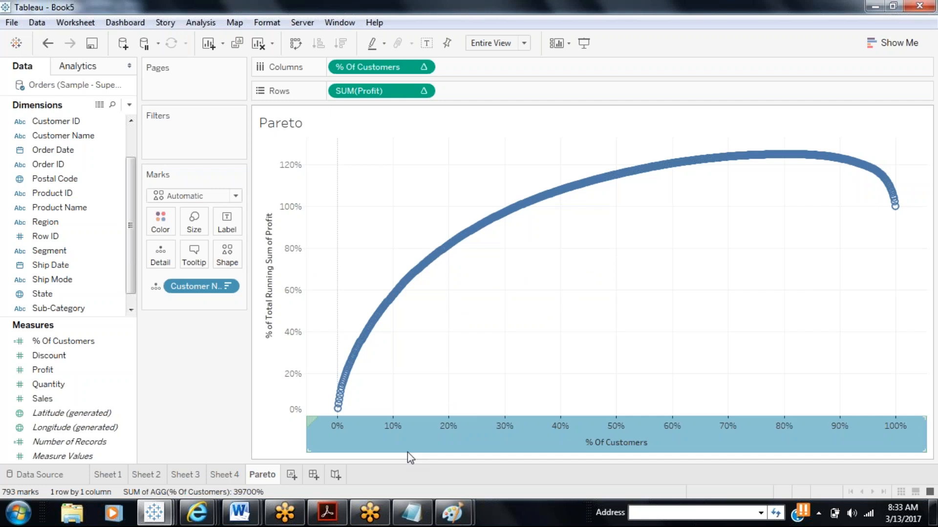
left_click(432, 442)
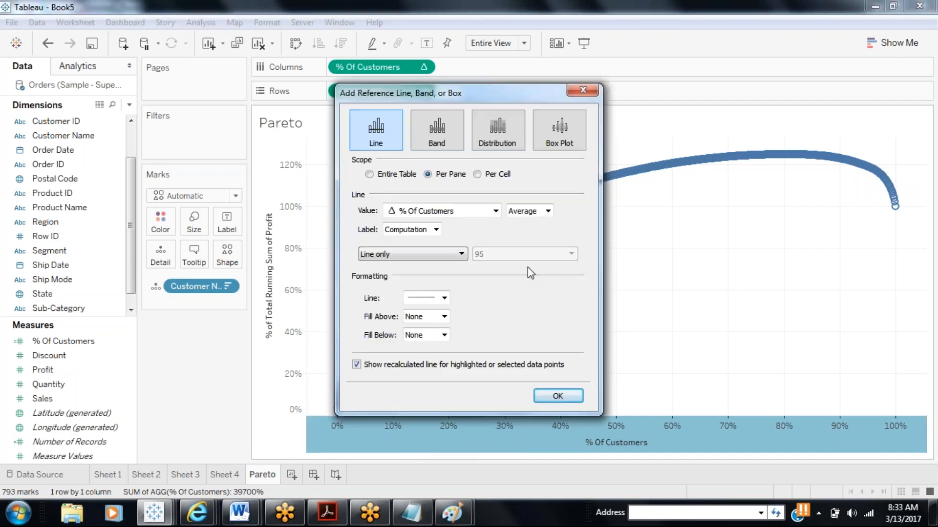
left_click(537, 216)
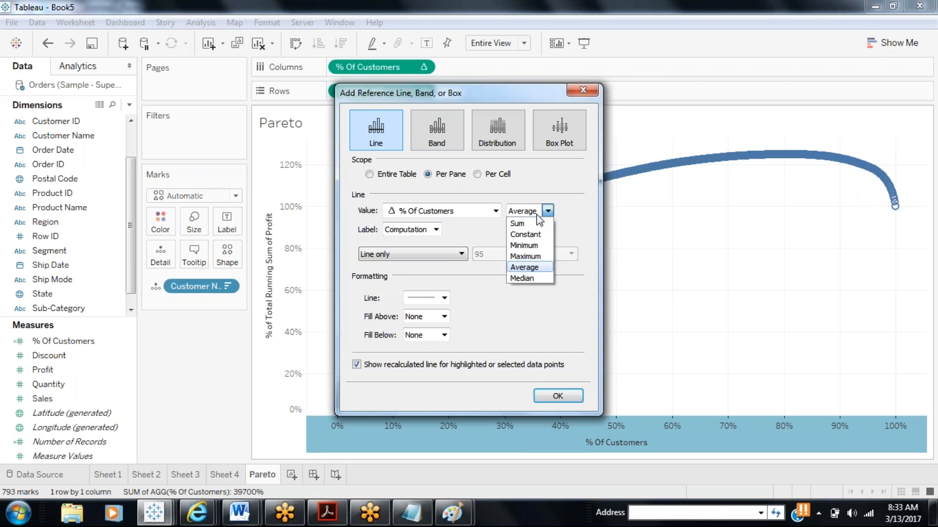
left_click(525, 235)
left_click_drag(441, 216, 393, 213)
type("2")
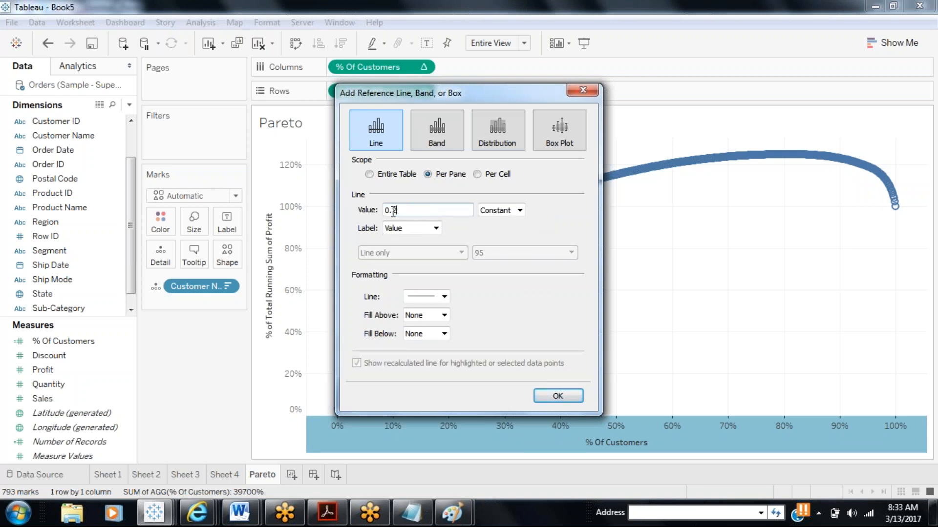
left_click(552, 398)
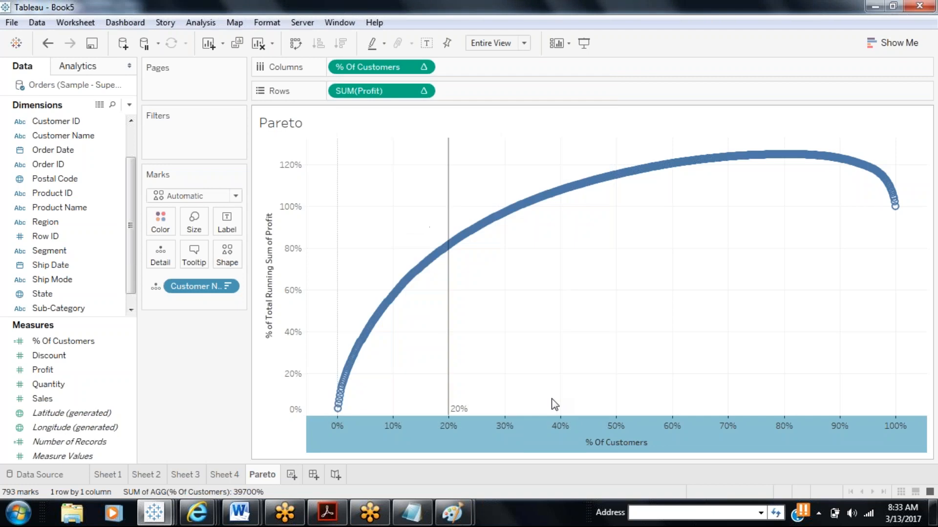
Add a constant reference line at 0.8 to the running Profit percentage axis.
right_click(283, 266)
left_click(309, 389)
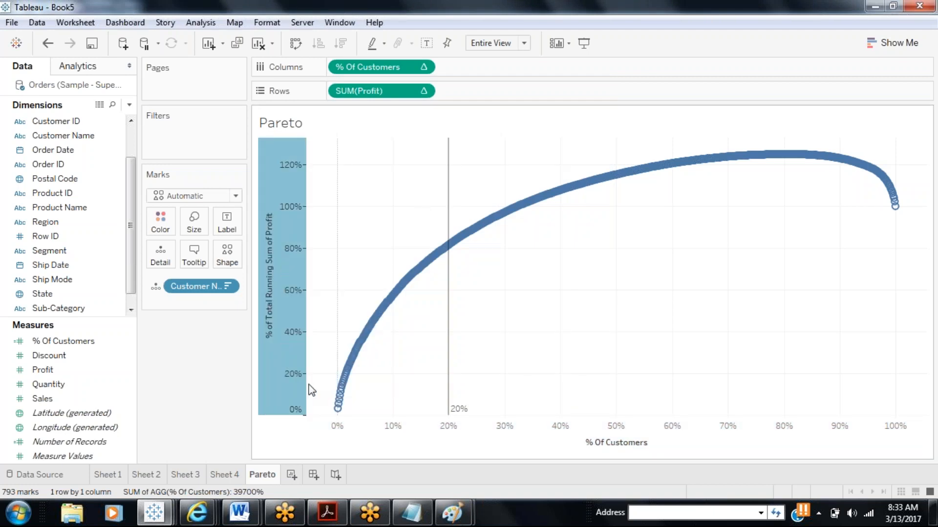
left_click(613, 211)
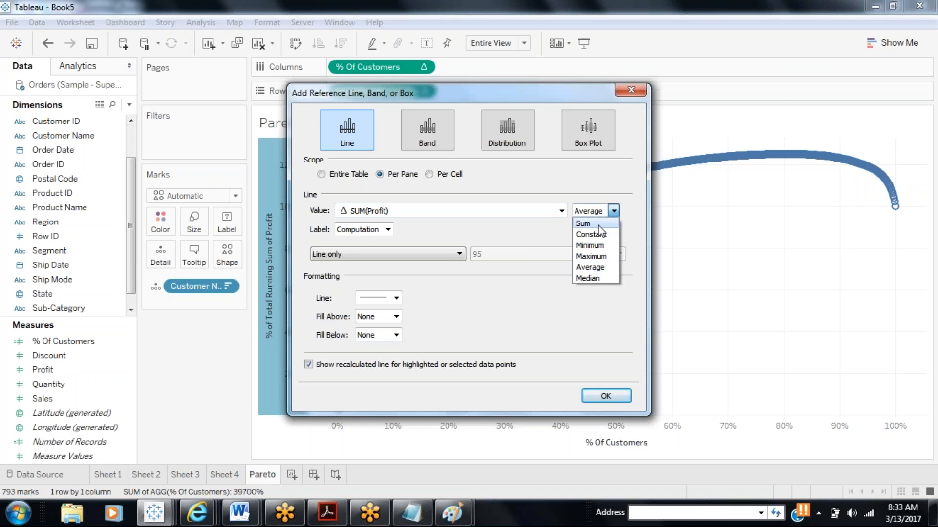
left_click(598, 235)
left_click_drag(380, 211, 346, 216)
type("8")
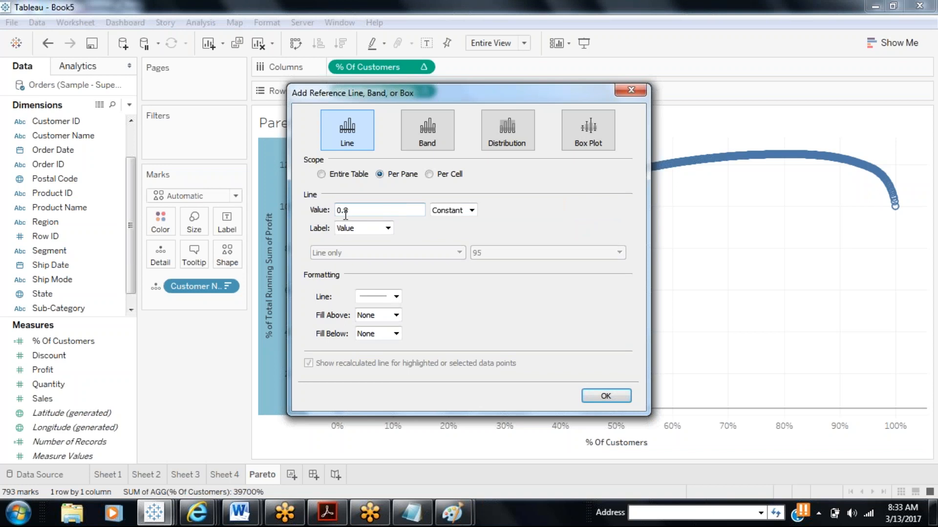
left_click(616, 393)
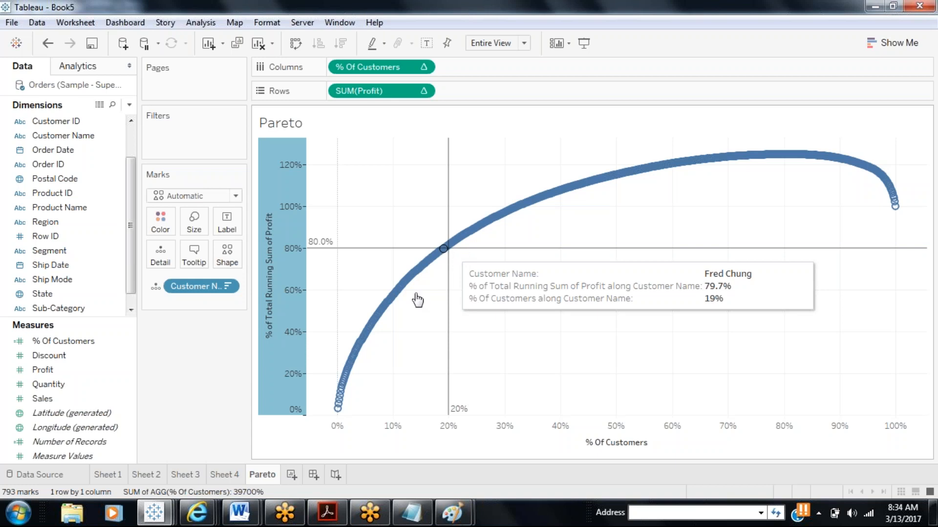
Create a new worksheet after Pareto and rename it Waterfall.
left_click(221, 473)
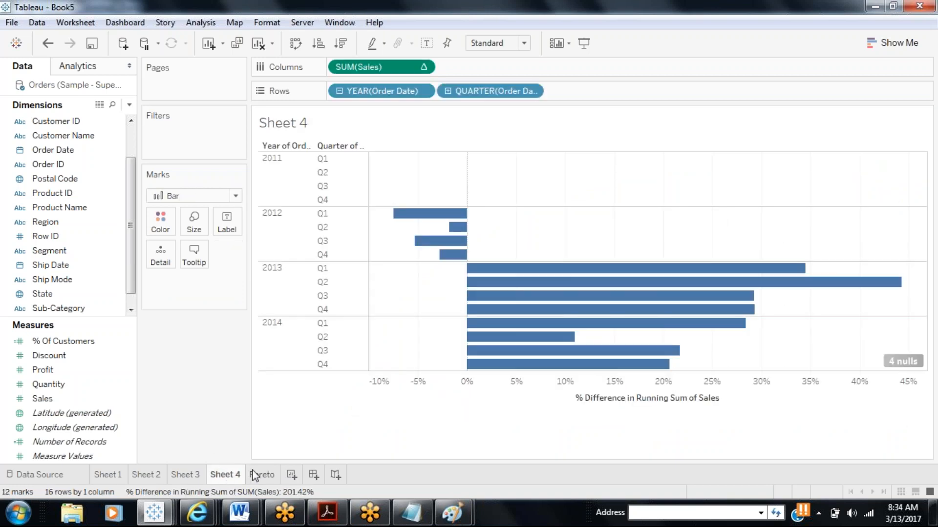
left_click(291, 476)
right_click(288, 478)
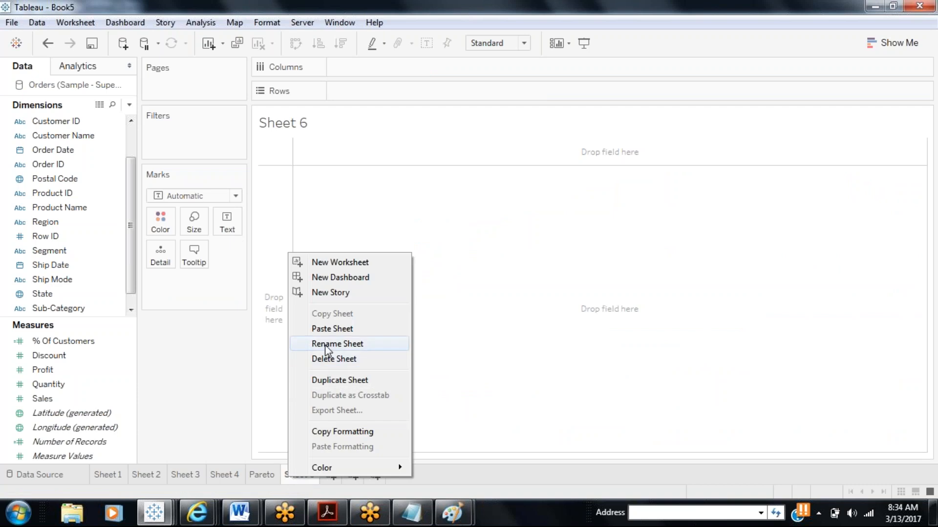
left_click(327, 350)
type("W")
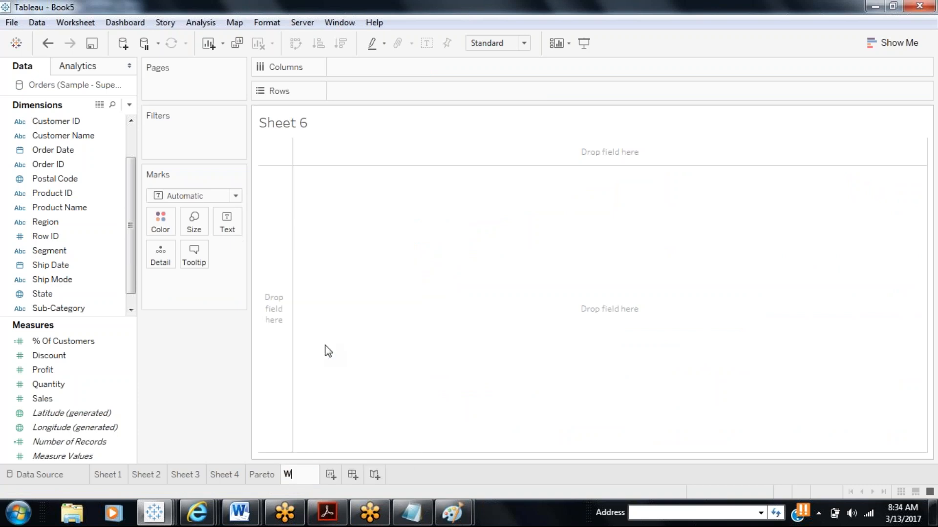
type("aterfall")
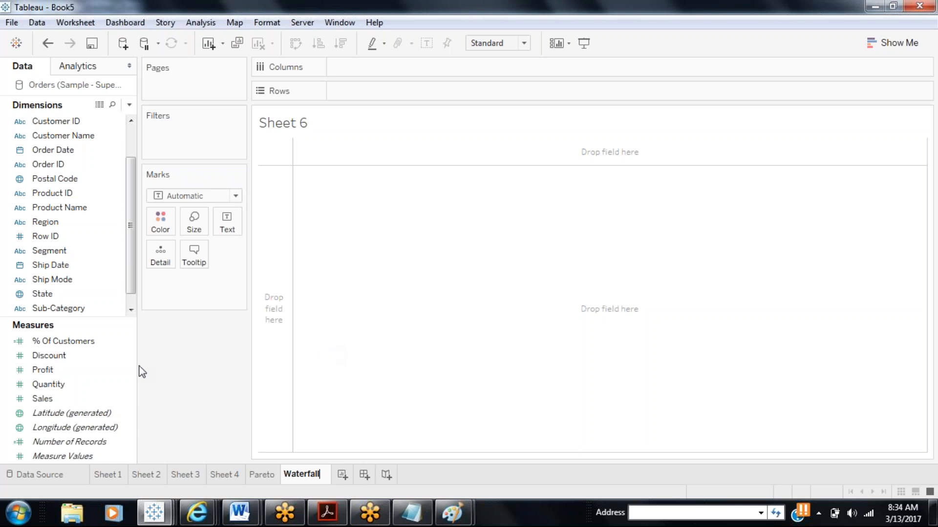
key("Return")
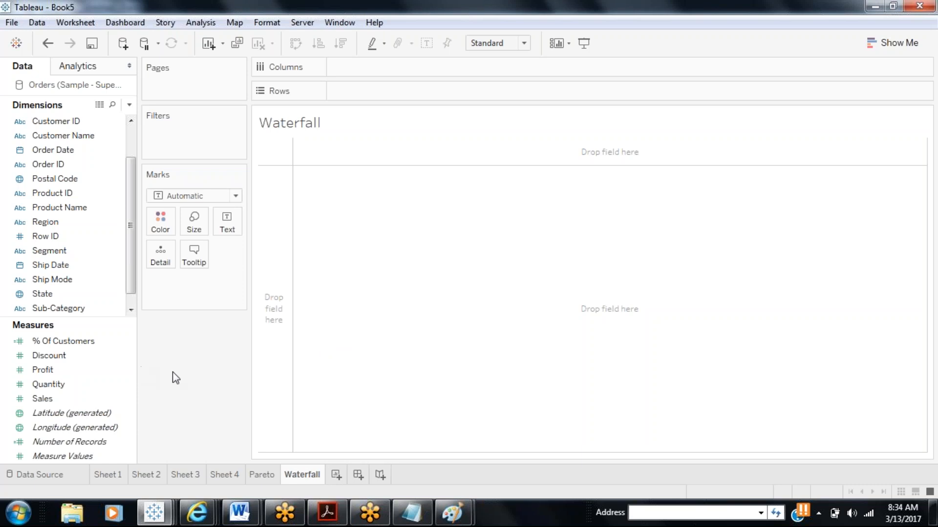
Build a vertical bar chart with Sub-Category on Columns and Profit on Rows.
left_click(73, 308)
left_click_drag(59, 308, 369, 68)
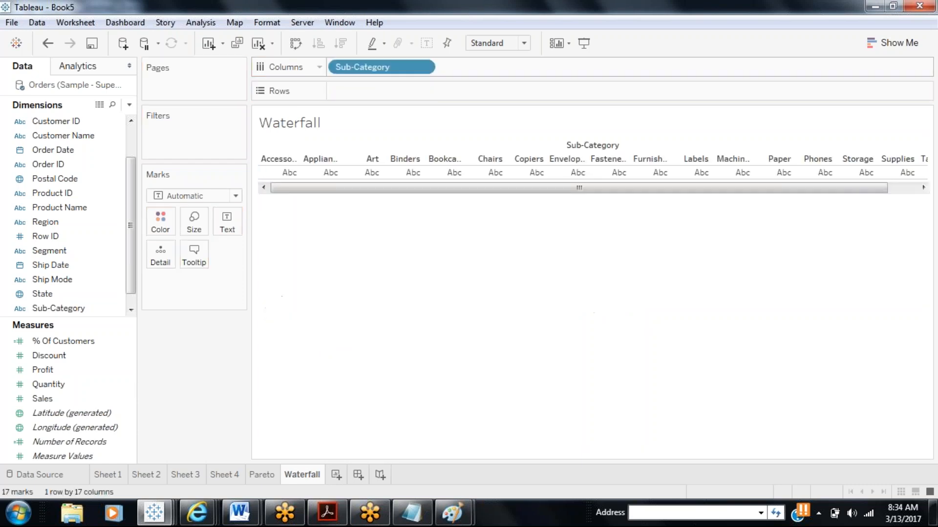
left_click(67, 371)
left_click_drag(61, 373, 380, 88)
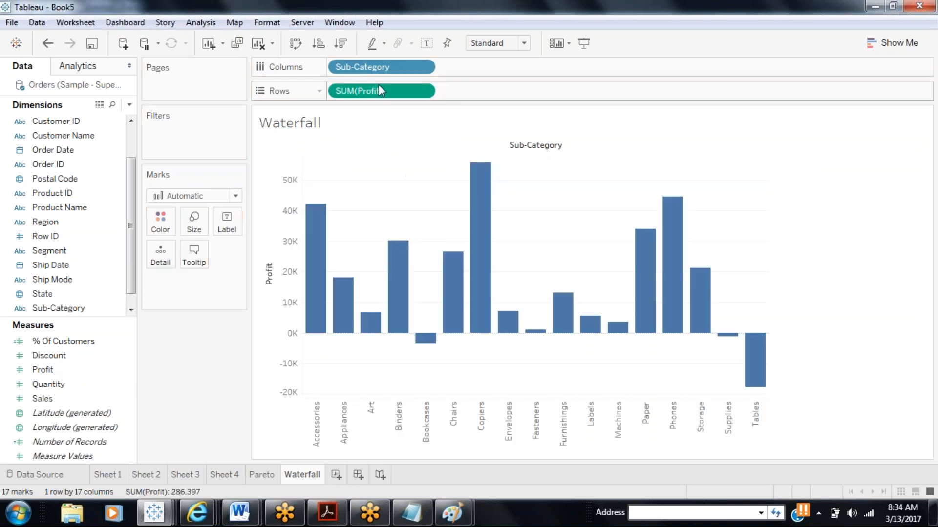
left_click(298, 46)
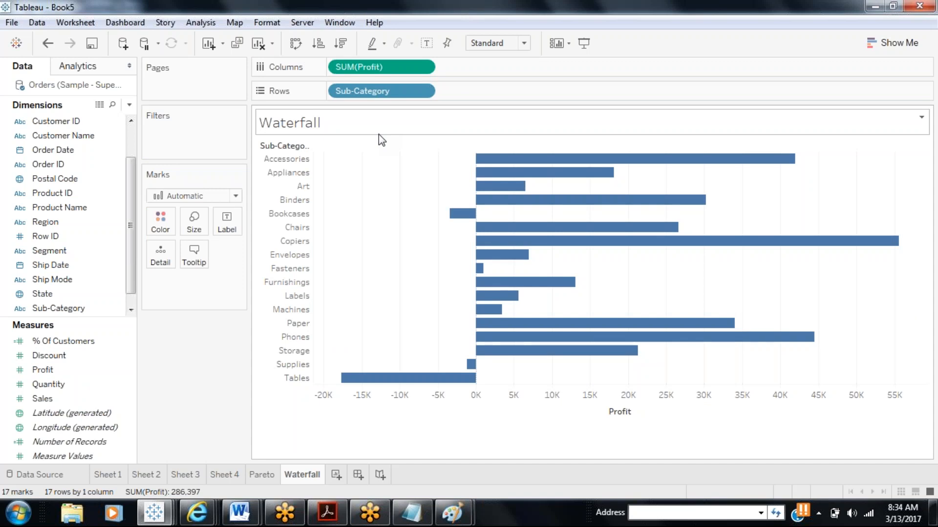
left_click(295, 47)
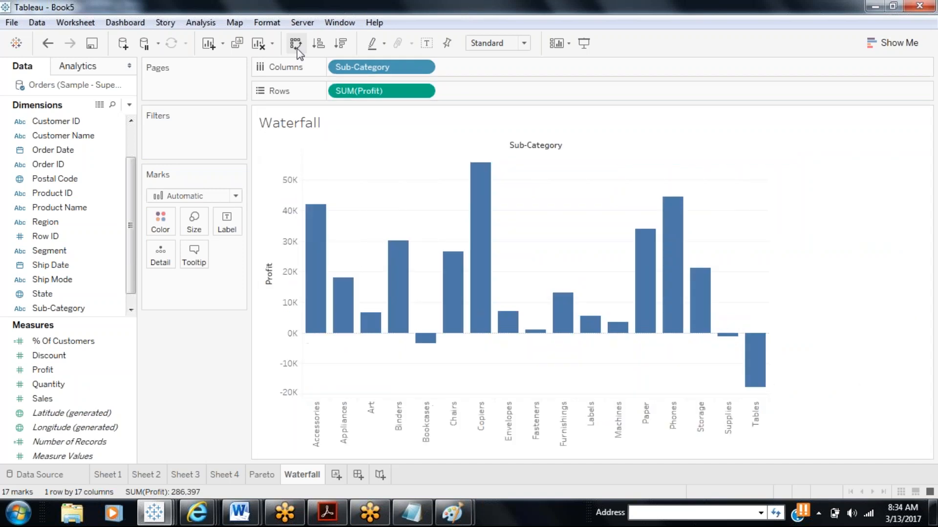
Apply a Running Total quick table calculation to Profit and show mark labels on the bars.
left_click(423, 91)
mouse_move(400, 330)
left_click(480, 327)
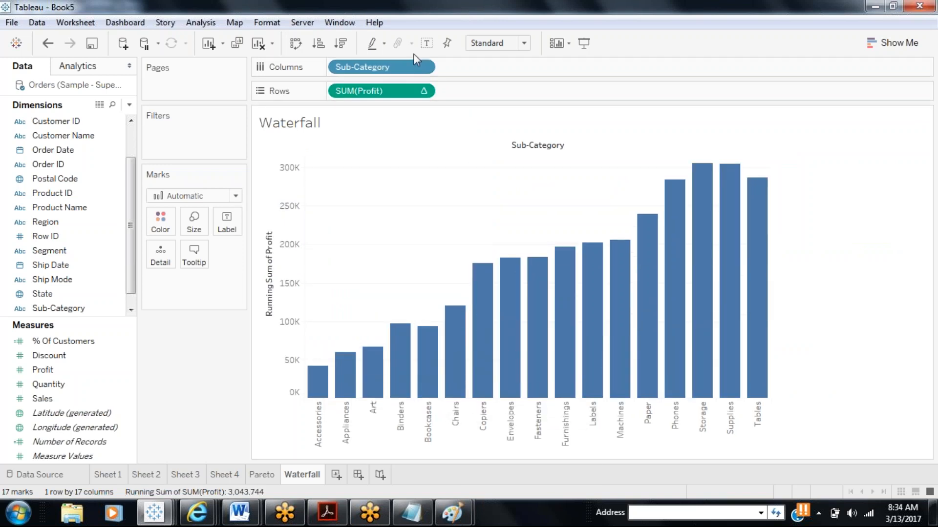
left_click(427, 44)
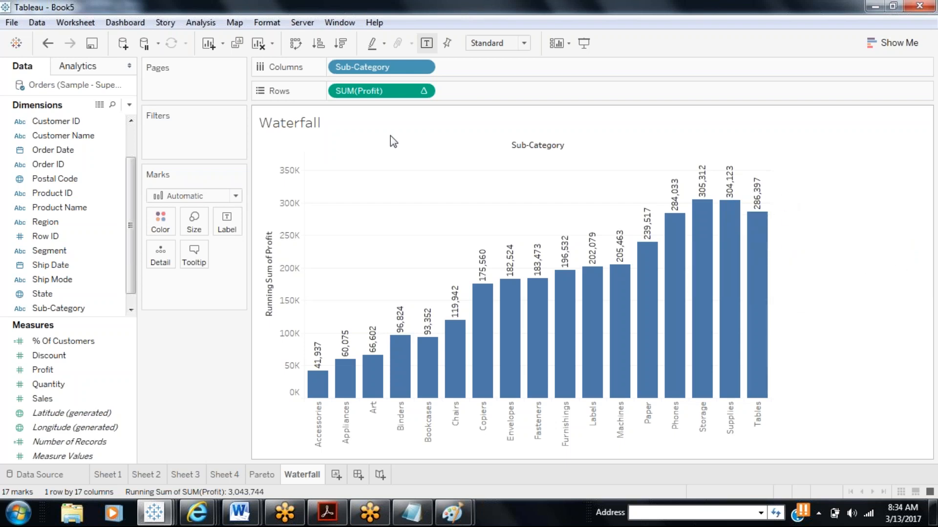
Try showing row grand totals on the running Profit chart and undo the change.
left_click(198, 25)
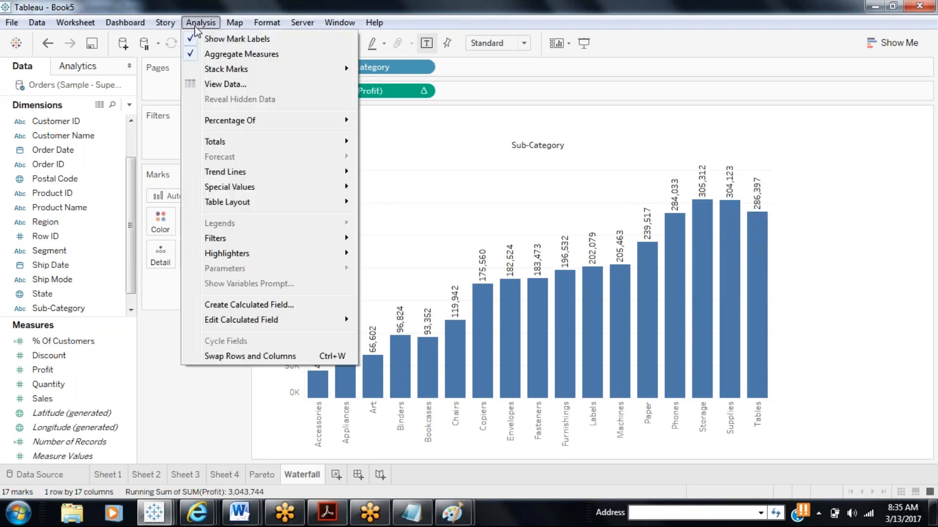
mouse_move(317, 142)
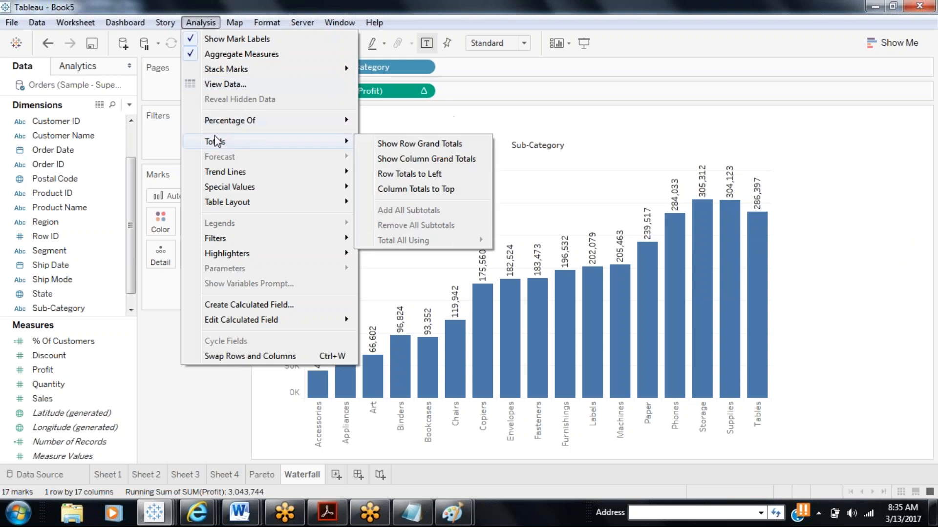
left_click(408, 146)
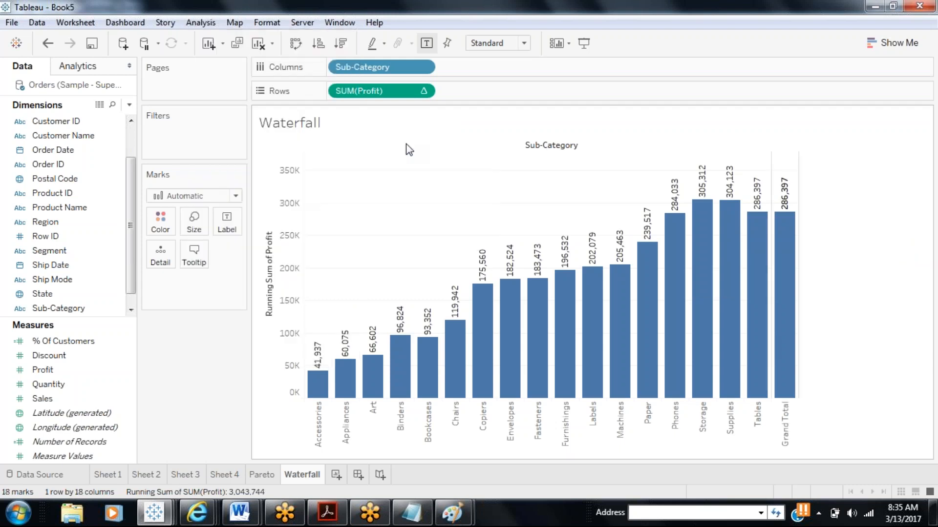
key("ctrl+z")
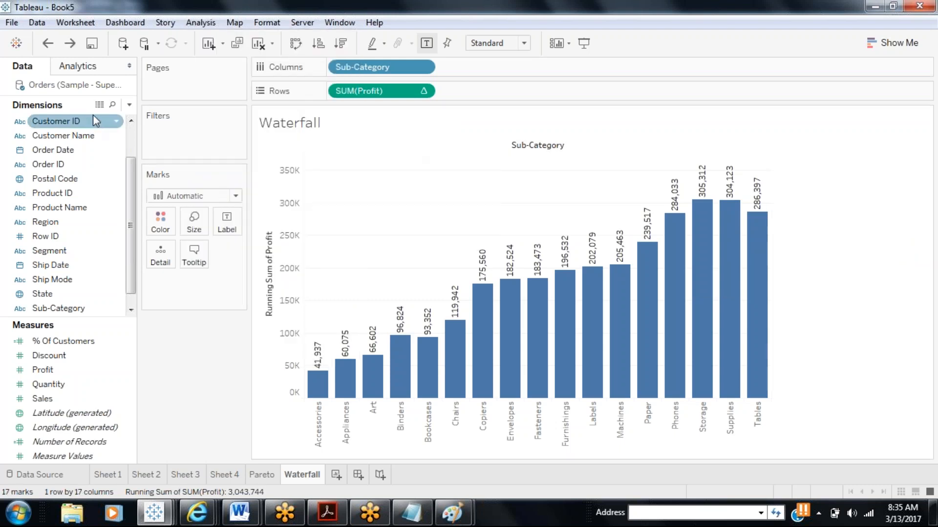
Add a row Grand Total to the running Profit chart using the Totals analytics item.
left_click(78, 66)
left_click_drag(42, 163, 486, 165)
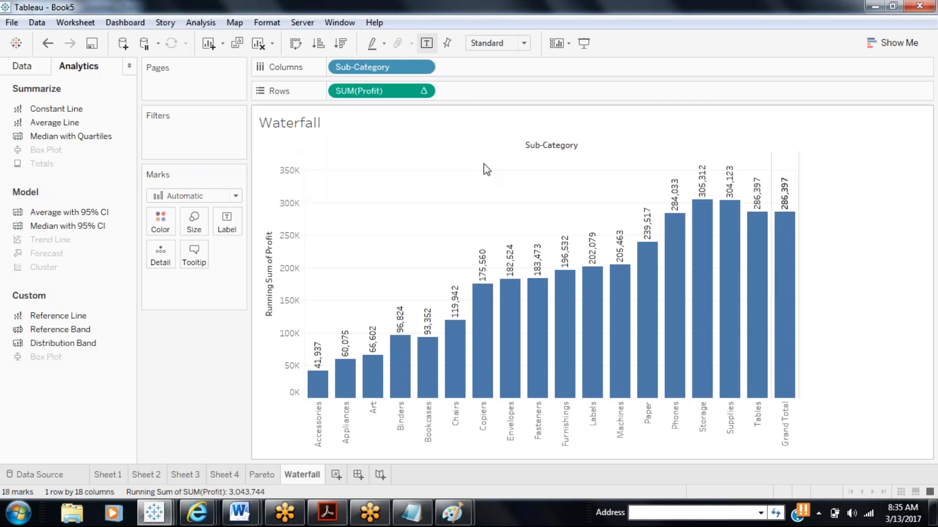
left_click(22, 67)
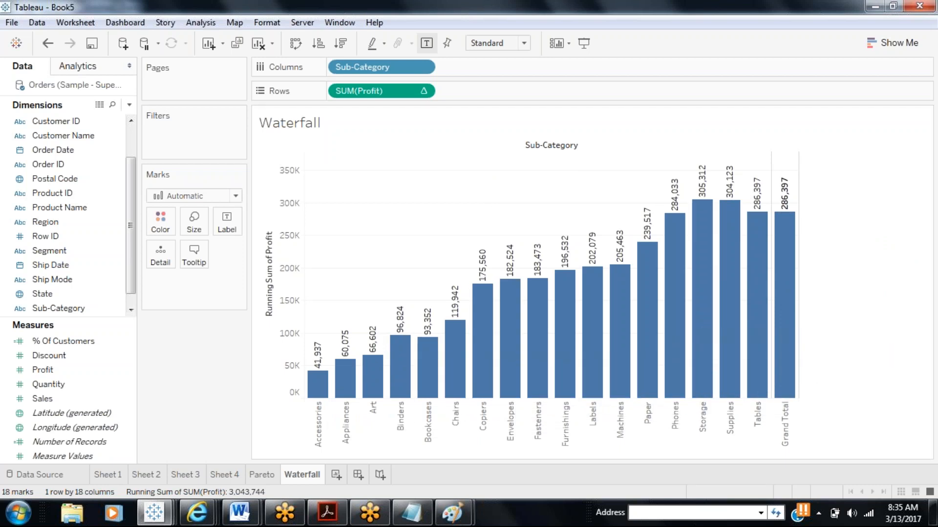
Switch to Paint to examine both waterfall sketches, and return to the Tableau Book5 workbook.
mouse_move(453, 512)
left_click(382, 459)
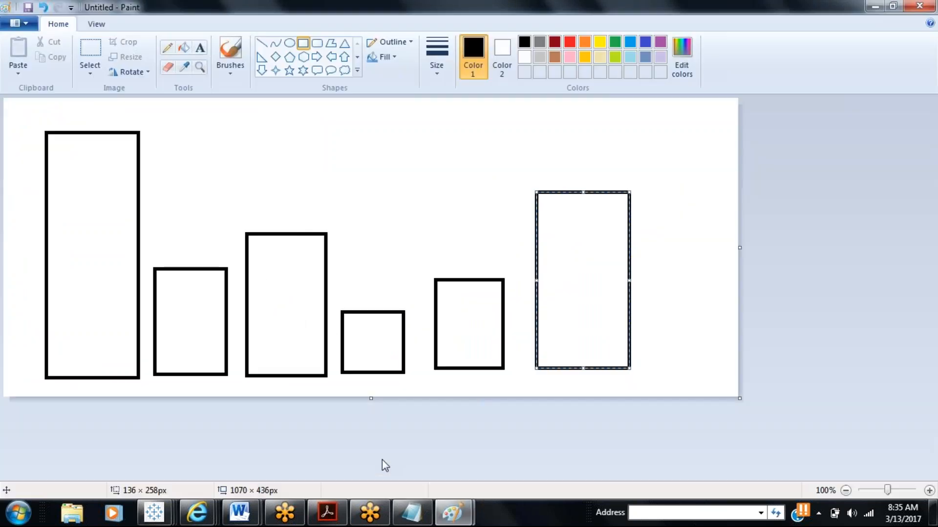
mouse_move(452, 512)
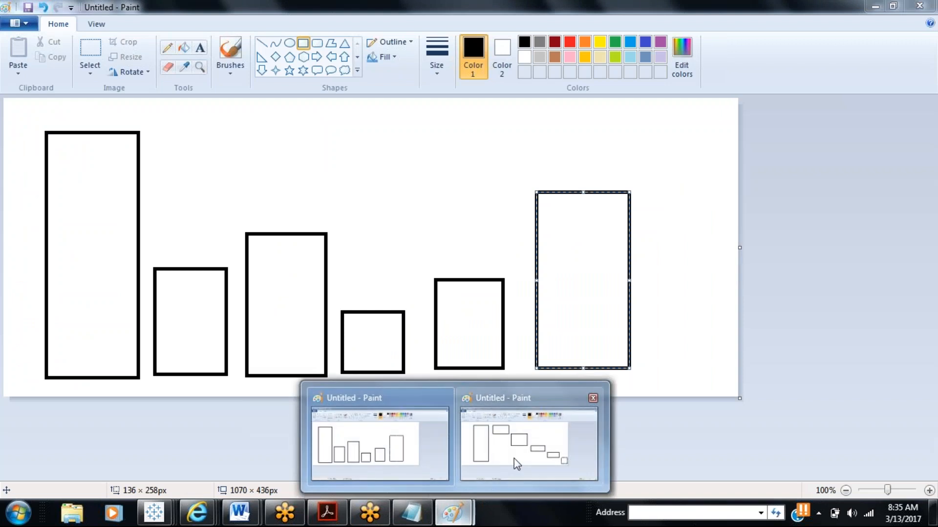
left_click(509, 475)
mouse_move(154, 512)
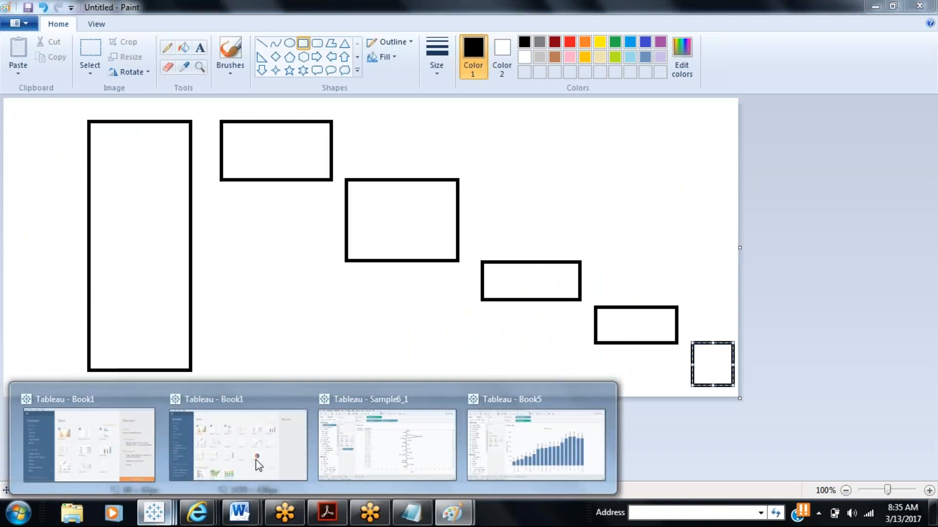
left_click(536, 442)
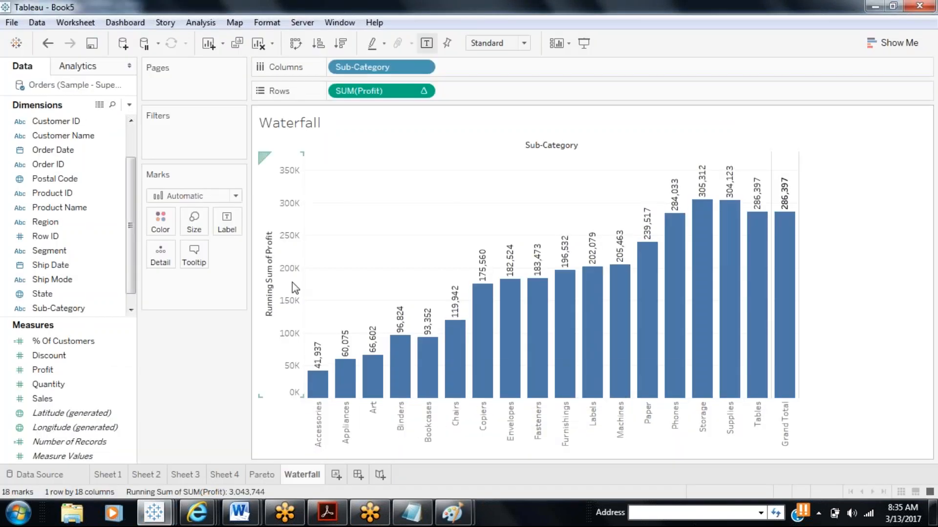
Change the mark type of the running Profit chart to Gantt Bar.
left_click(235, 196)
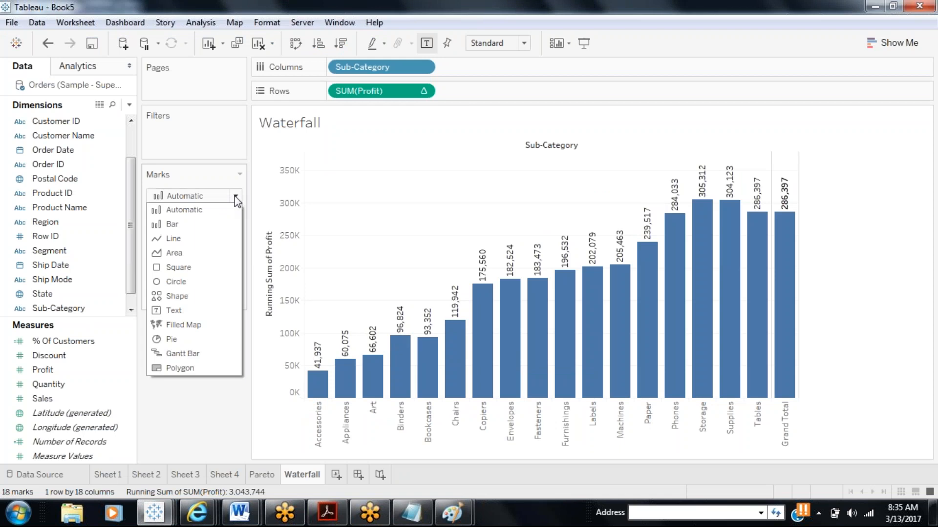
left_click(198, 353)
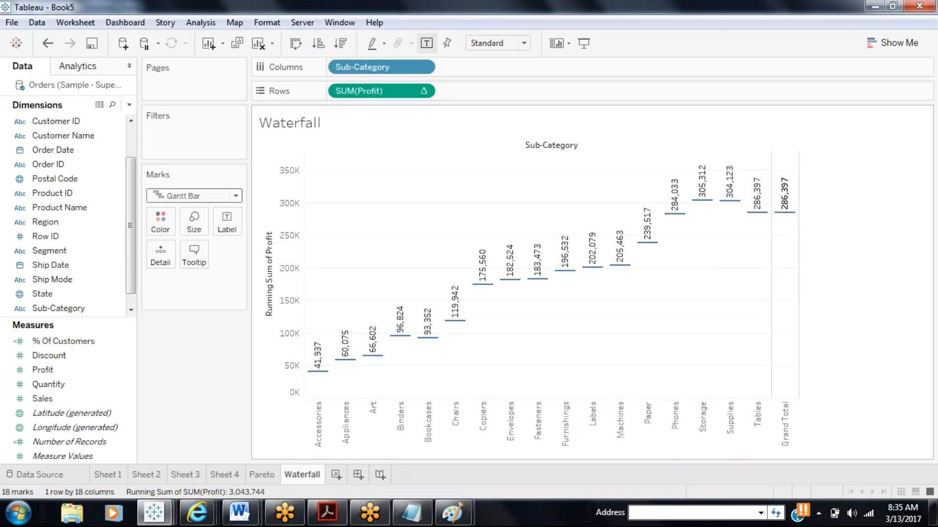
mouse_move(592, 267)
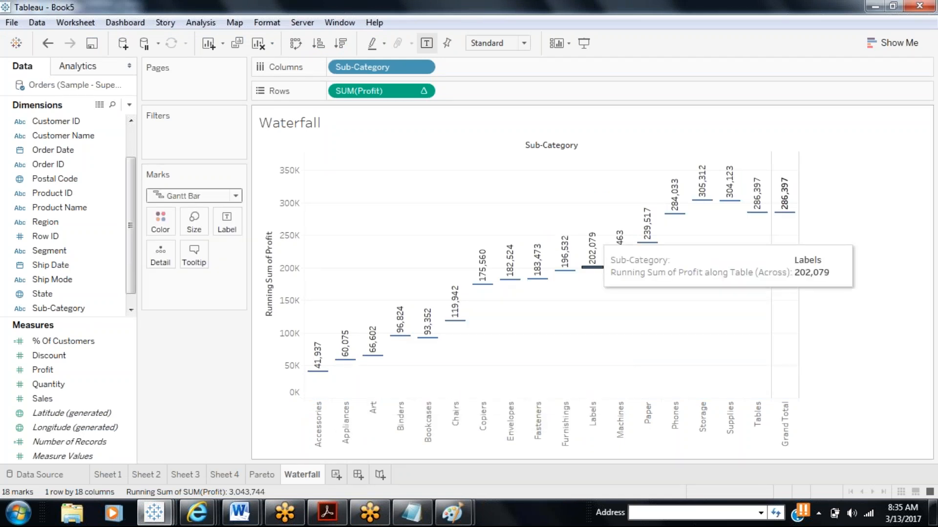
Create a calculated field named Waterfall that returns the negative of Profit, -[Profit].
left_click(130, 105)
left_click(115, 117)
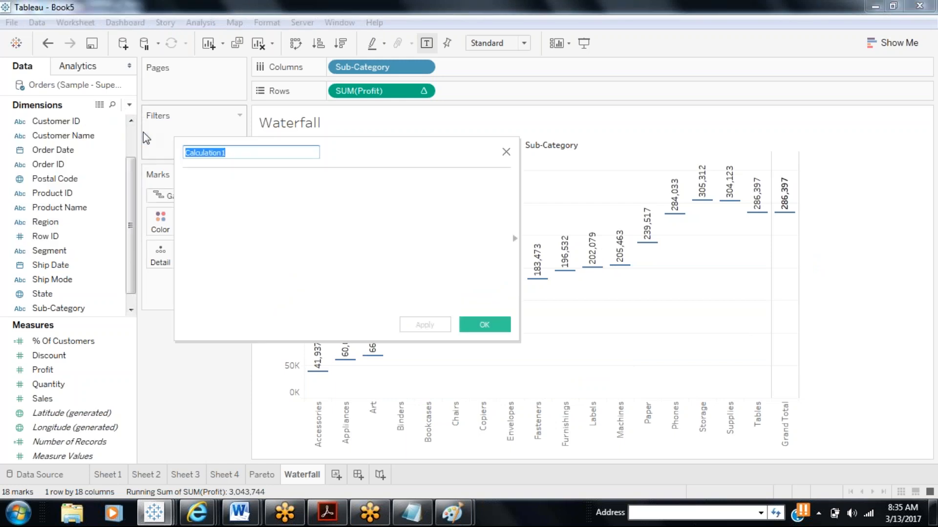
type("N")
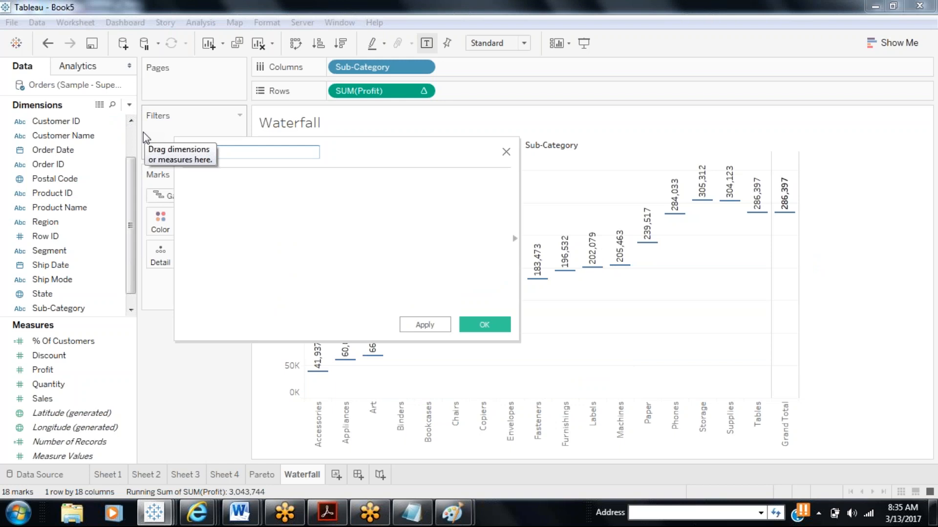
type("Waterfall")
left_click(273, 204)
type("-")
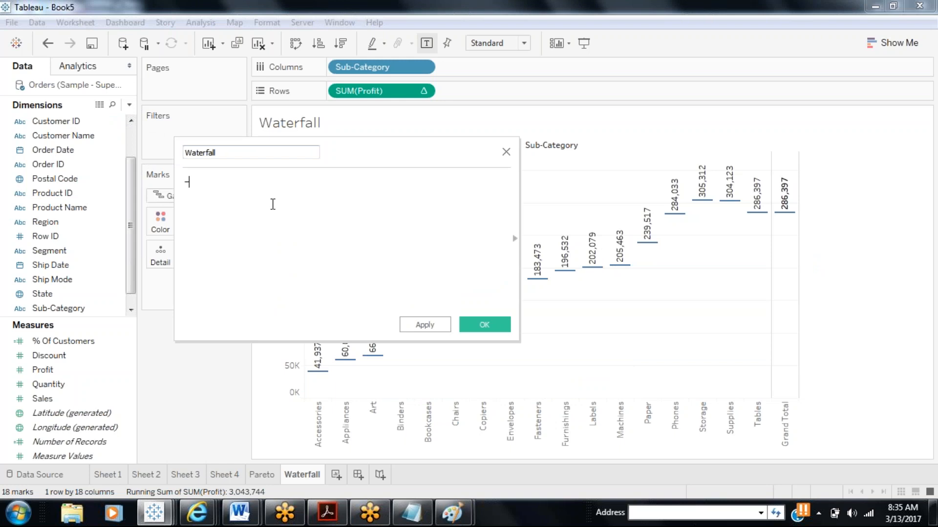
type("P")
key("Down")
key("Down")
key("Down")
key("Down")
key("Down")
key("Down")
key("Down")
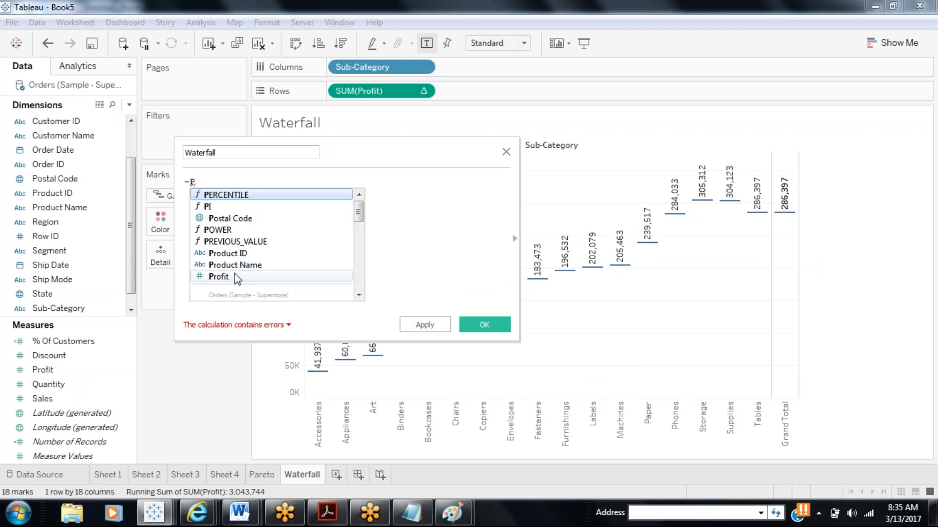
key("Return")
left_click(426, 324)
left_click(483, 325)
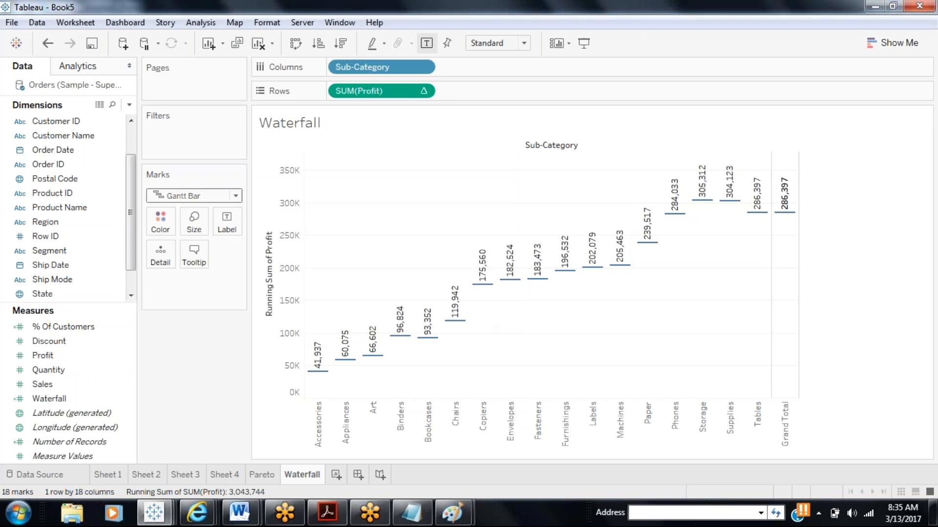
Size the Gantt bars by the Waterfall field and label them with Profit.
left_click_drag(55, 398, 195, 229)
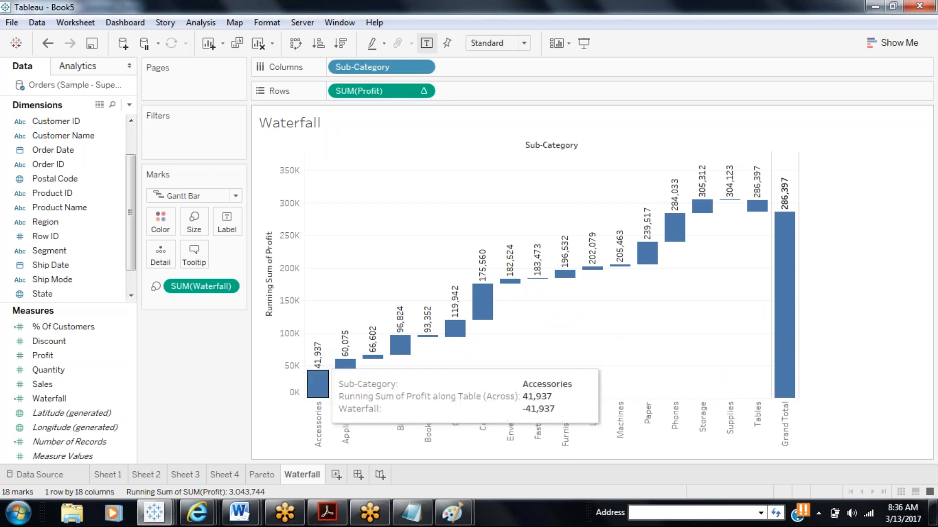
left_click(67, 359)
left_click_drag(67, 363, 242, 224)
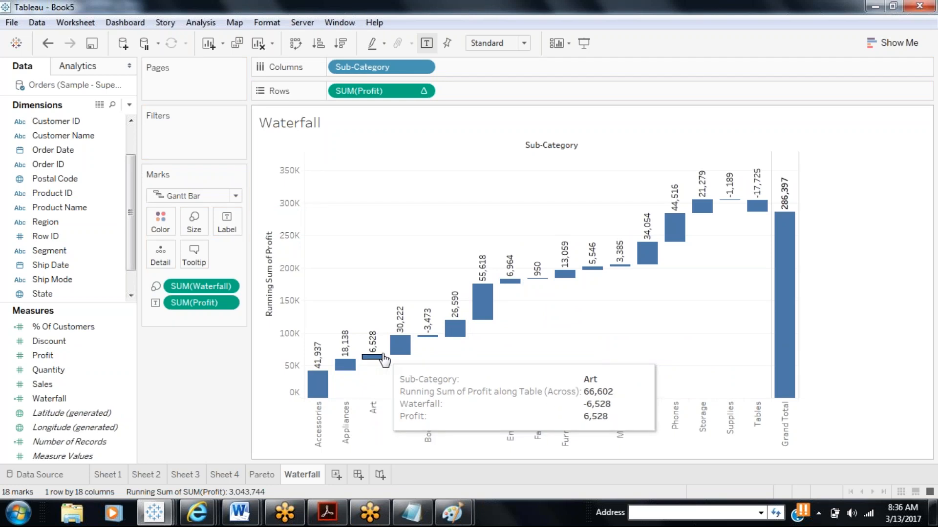
Color the Gantt bars by Profit and set the color palette to Red-Green Diverging.
mouse_move(399, 340)
mouse_move(427, 345)
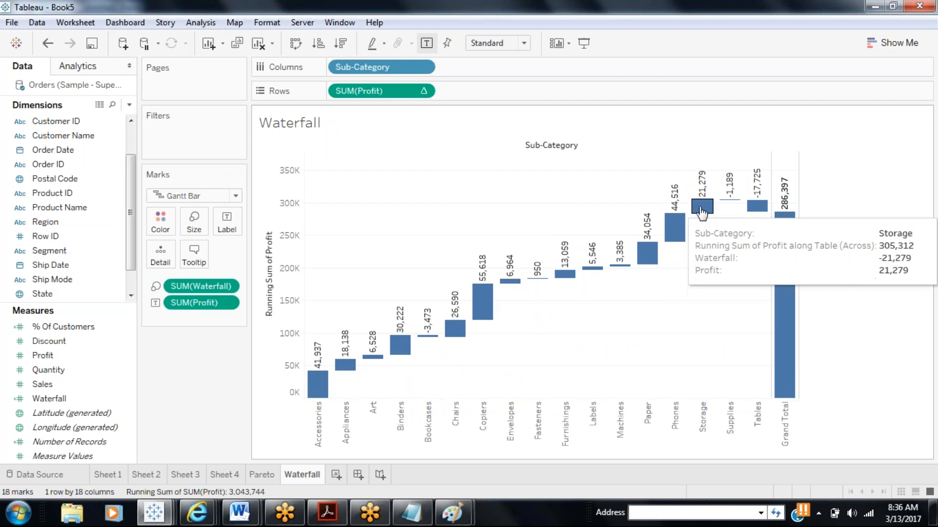
mouse_move(728, 204)
mouse_move(758, 209)
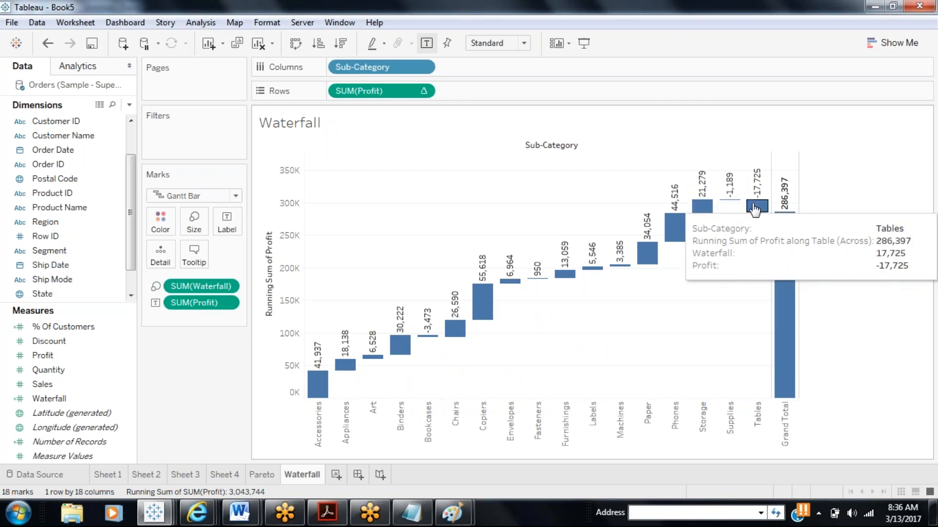
mouse_move(779, 222)
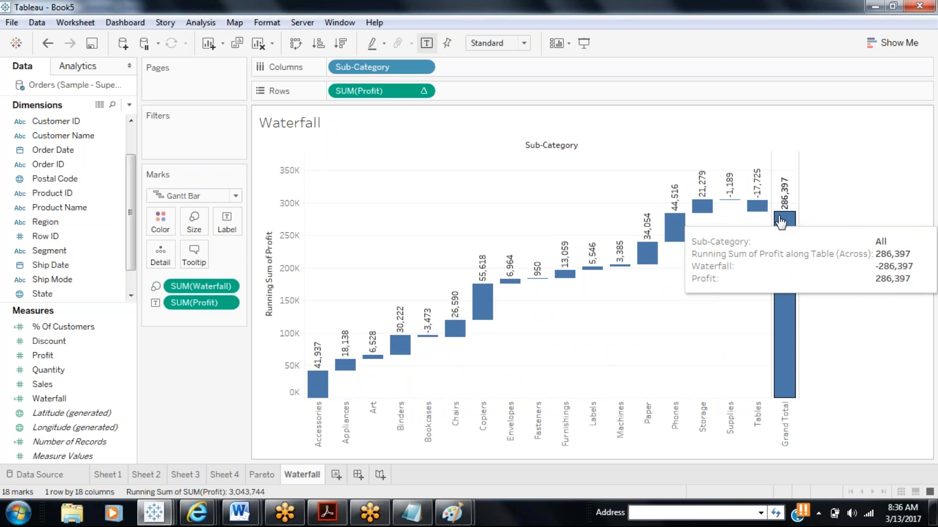
left_click_drag(42, 355, 160, 221)
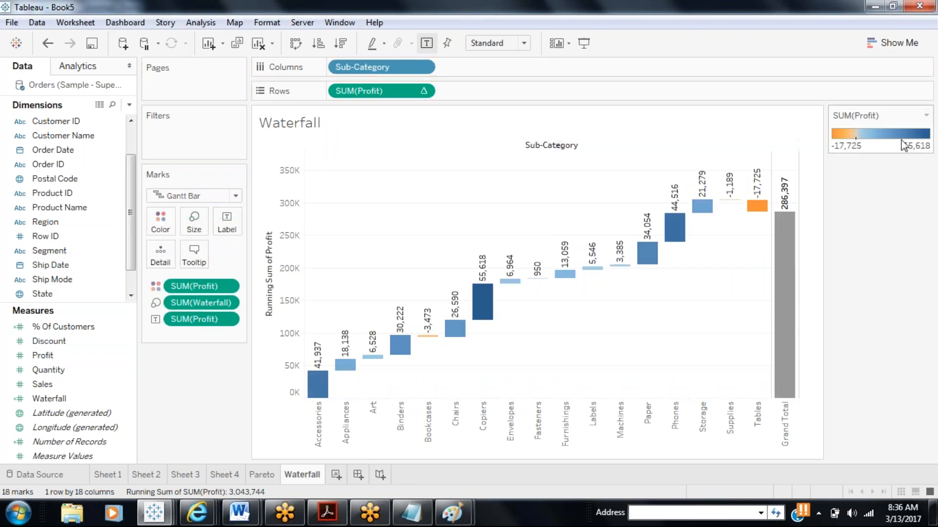
left_click(925, 117)
left_click(797, 128)
left_click(433, 197)
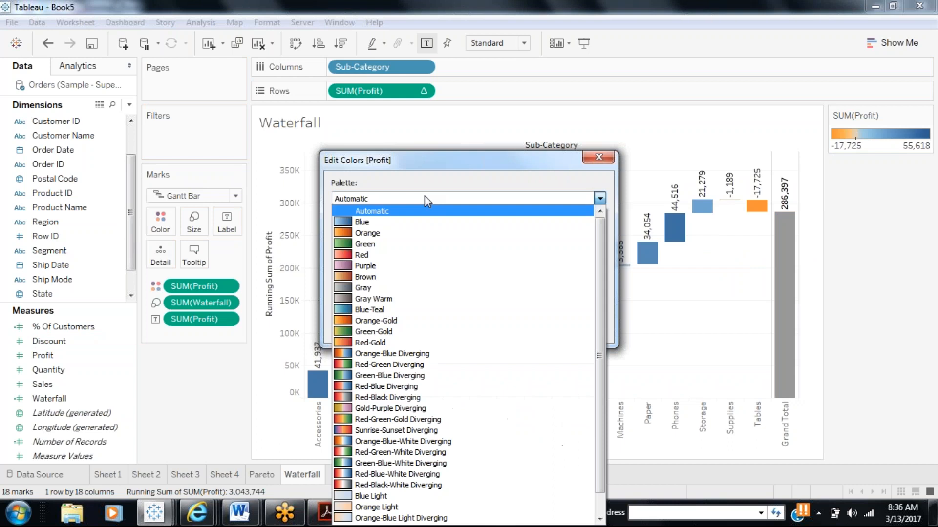
left_click(378, 371)
left_click(576, 328)
left_click(470, 330)
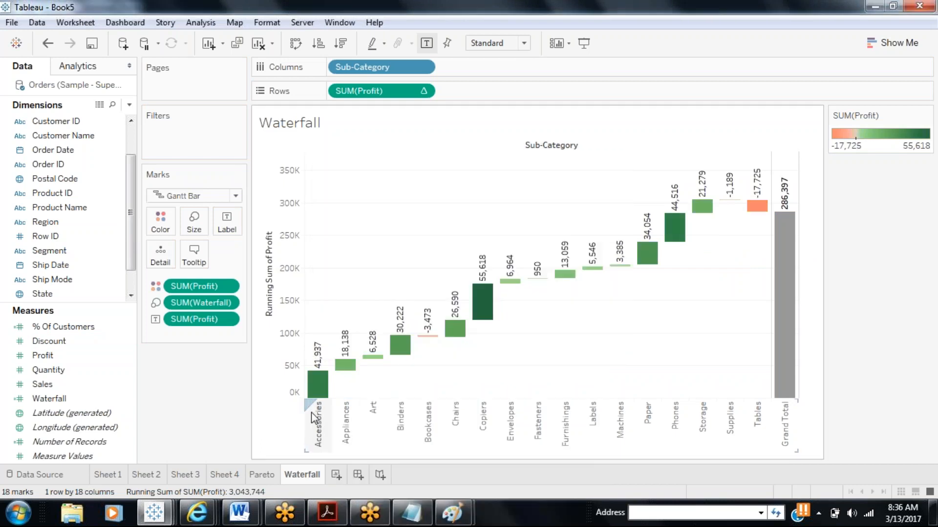
mouse_move(408, 359)
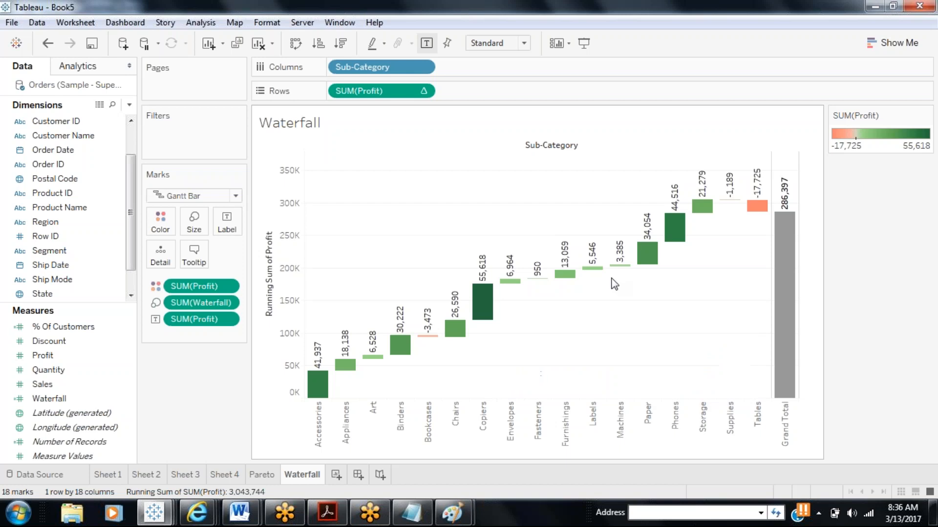
mouse_move(425, 335)
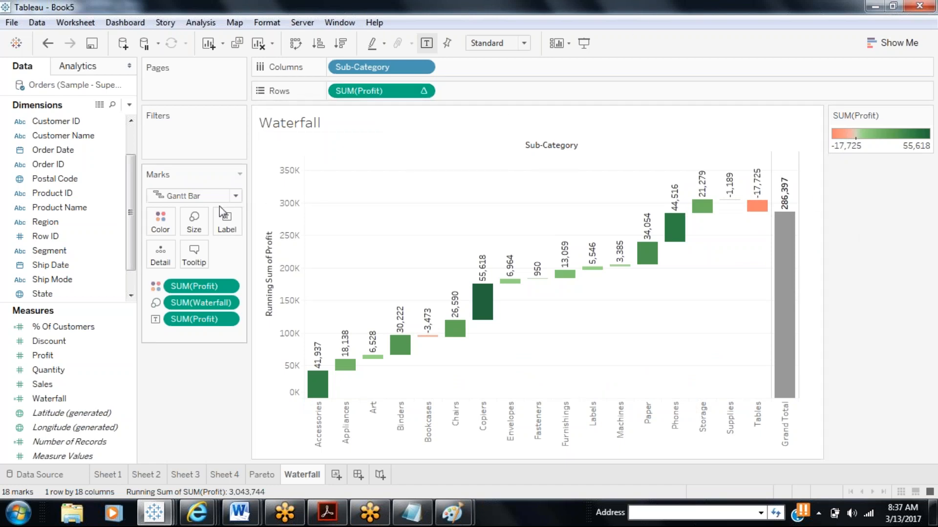
mouse_move(317, 378)
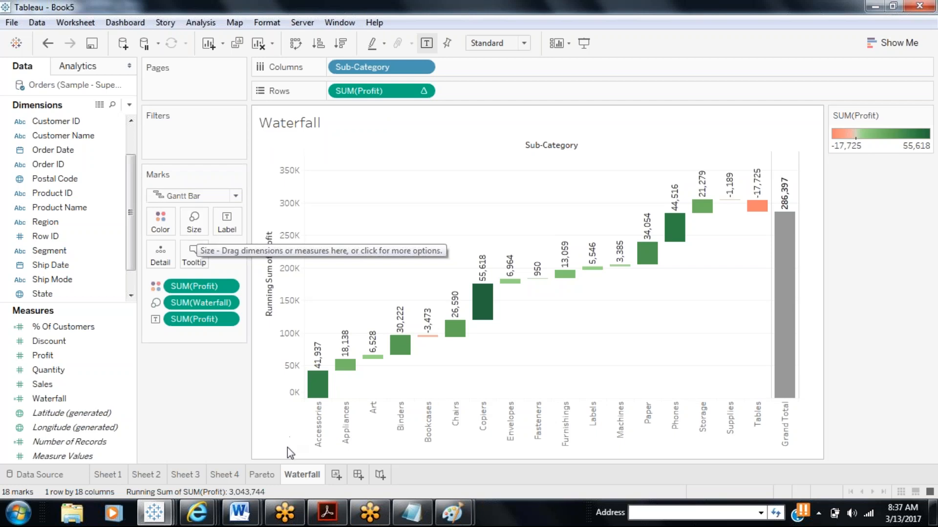
On a new worksheet, lay out Order Date by month across the columns and color the marks by Region.
mouse_move(375, 357)
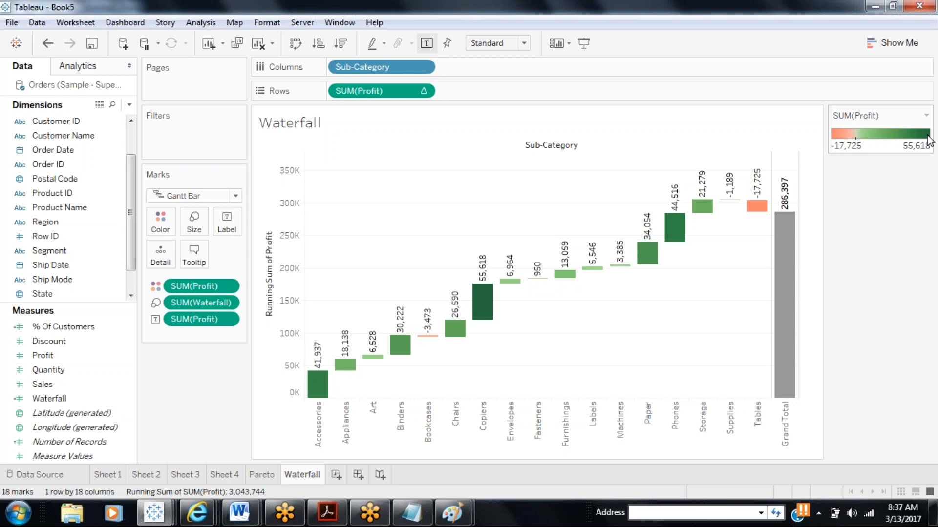
left_click(336, 475)
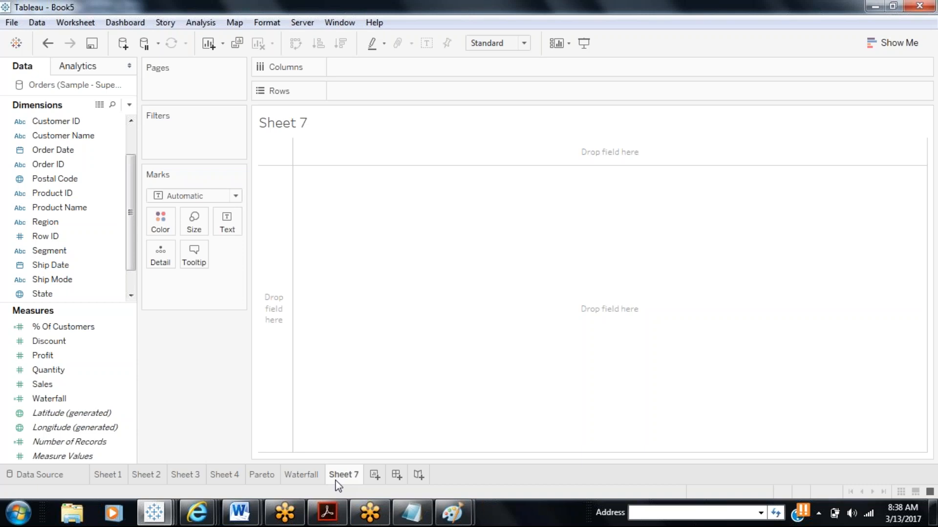
left_click_drag(75, 155, 381, 66)
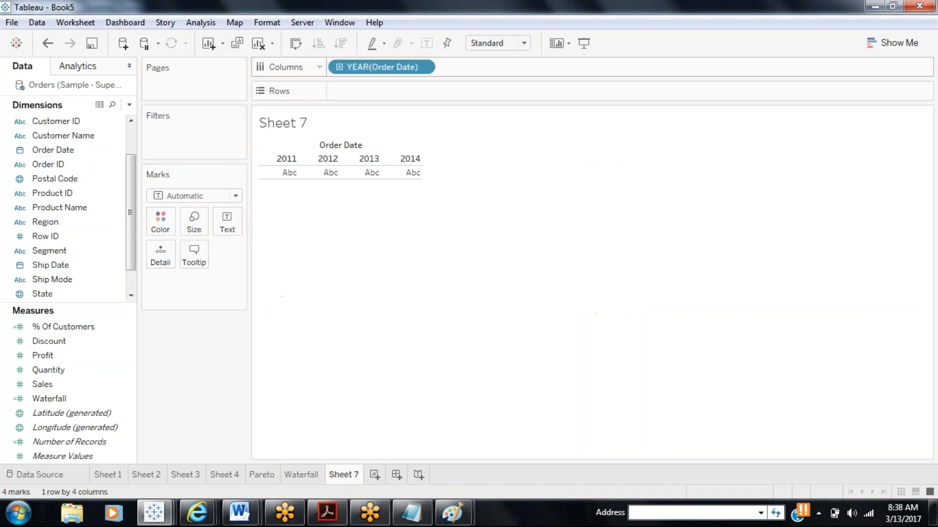
left_click(423, 67)
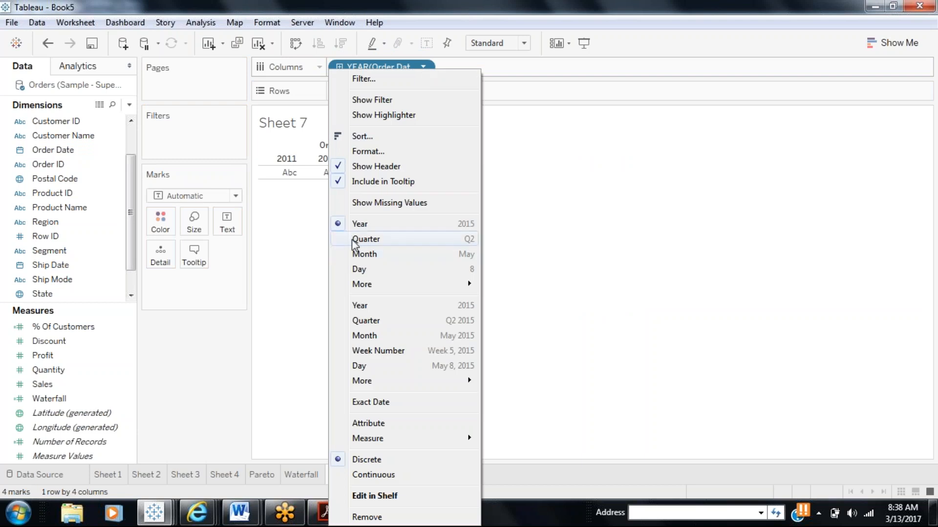
key("Escape")
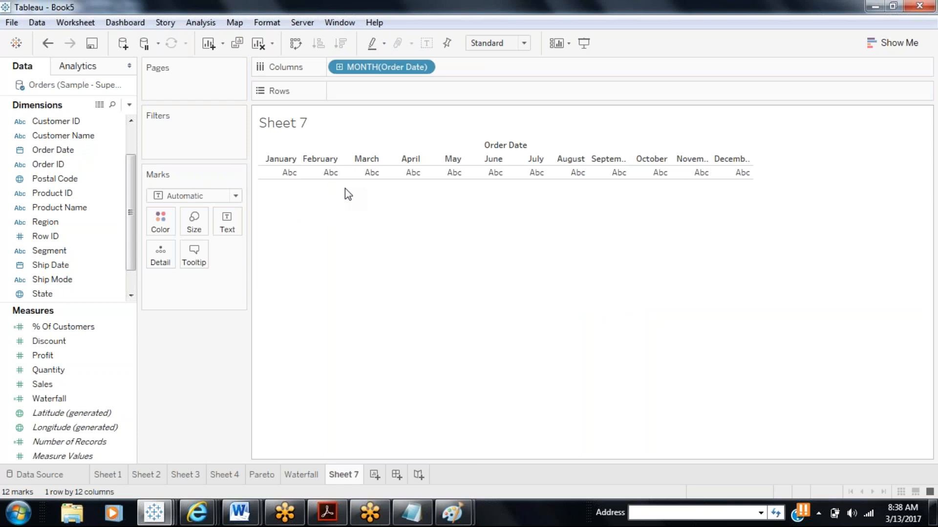
left_click_drag(55, 225, 162, 222)
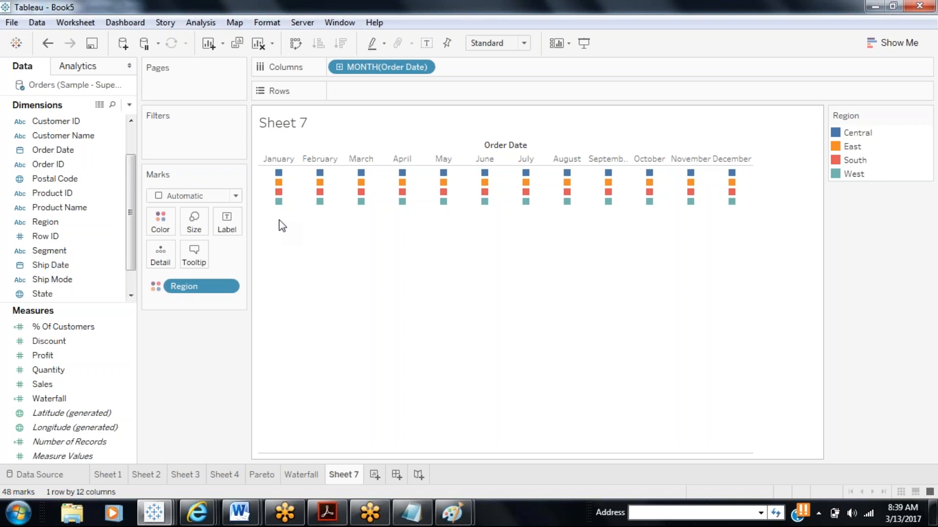
mouse_move(279, 173)
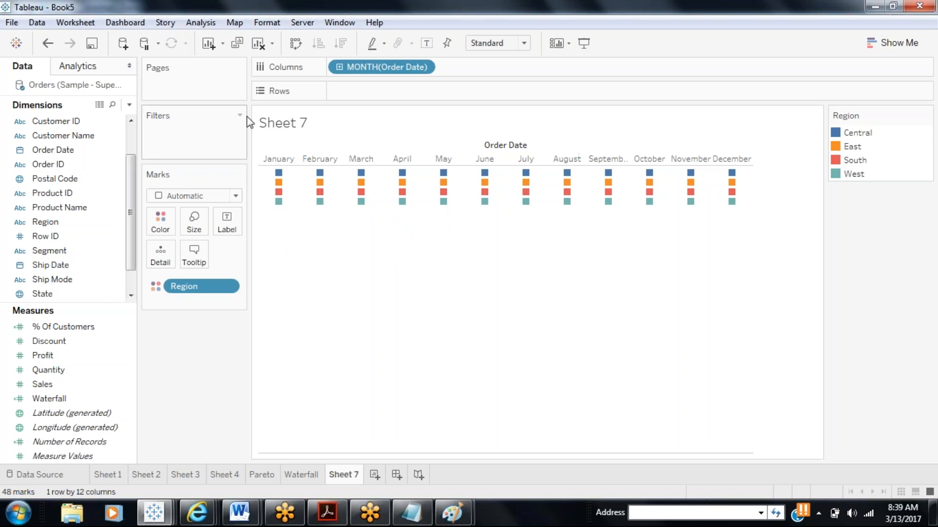
Create a calculated field named Rank with the formula Index().
left_click(128, 104)
left_click(104, 121)
type("Rank")
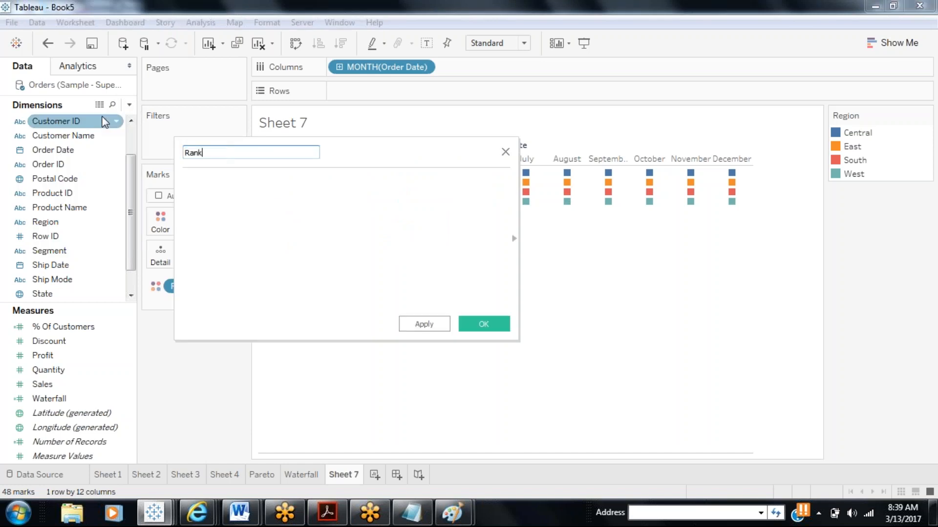
key("Tab")
type("Inde")
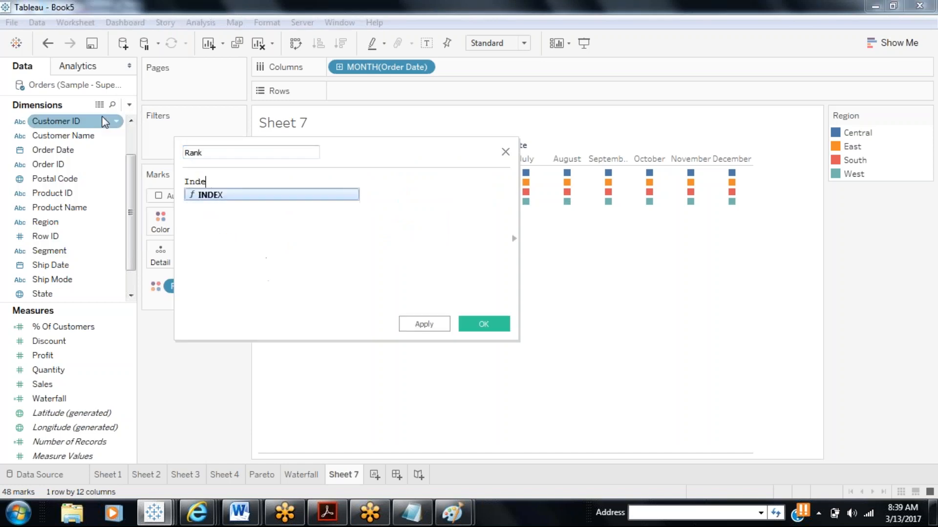
type("x()")
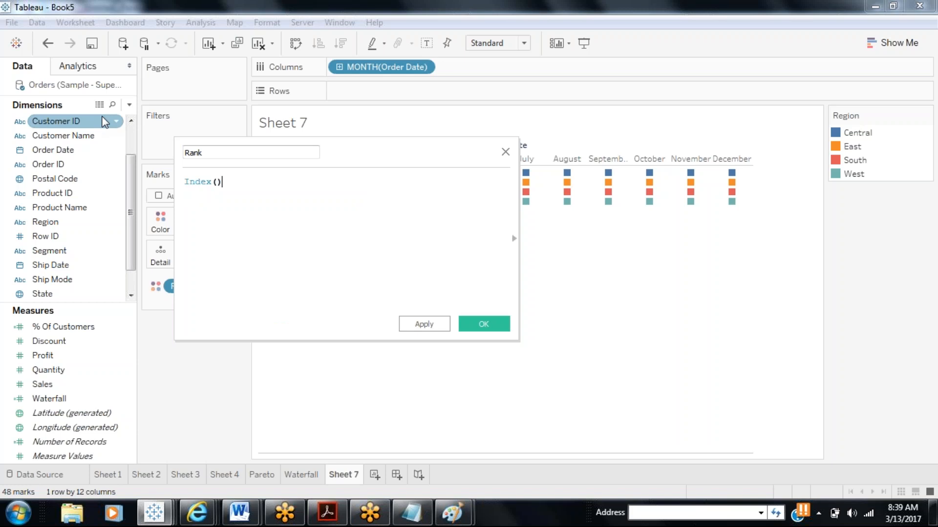
left_click(413, 329)
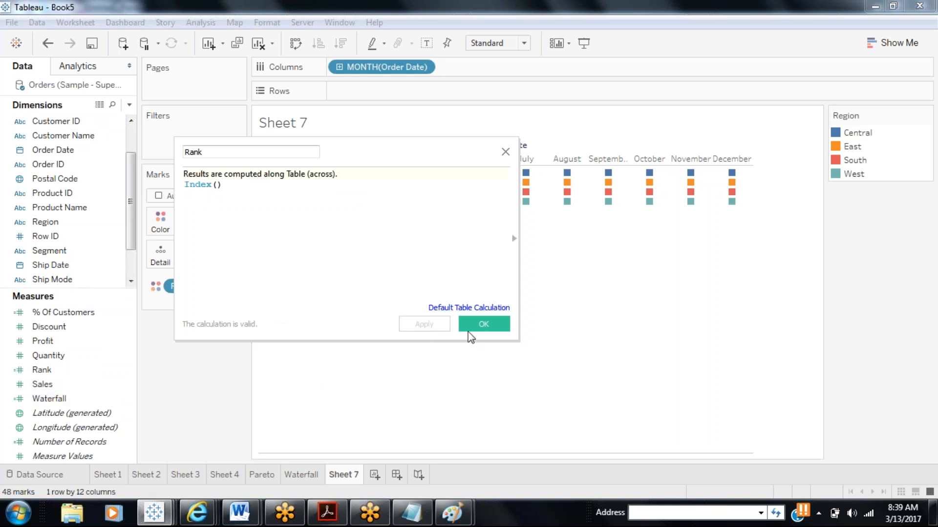
left_click(481, 325)
Add the Rank field to the rows and convert it to discrete.
left_click_drag(75, 376, 283, 211)
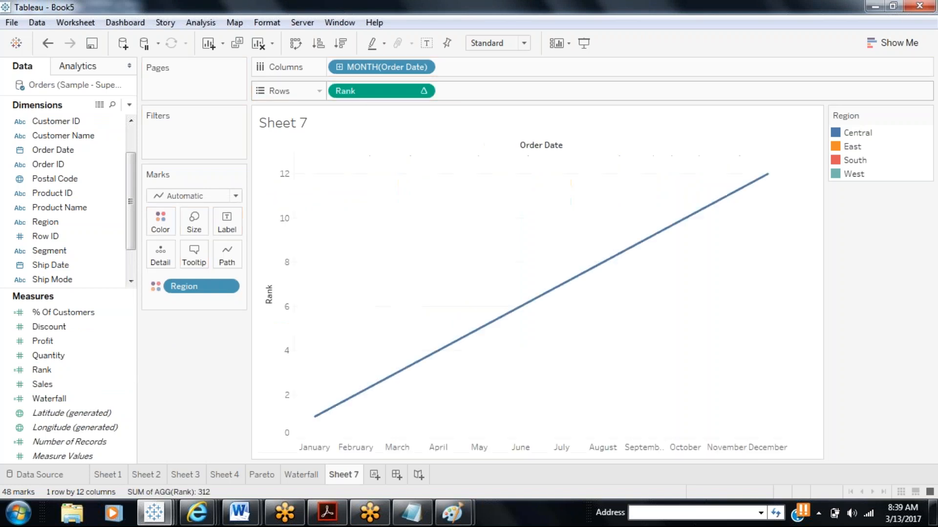
left_click(421, 91)
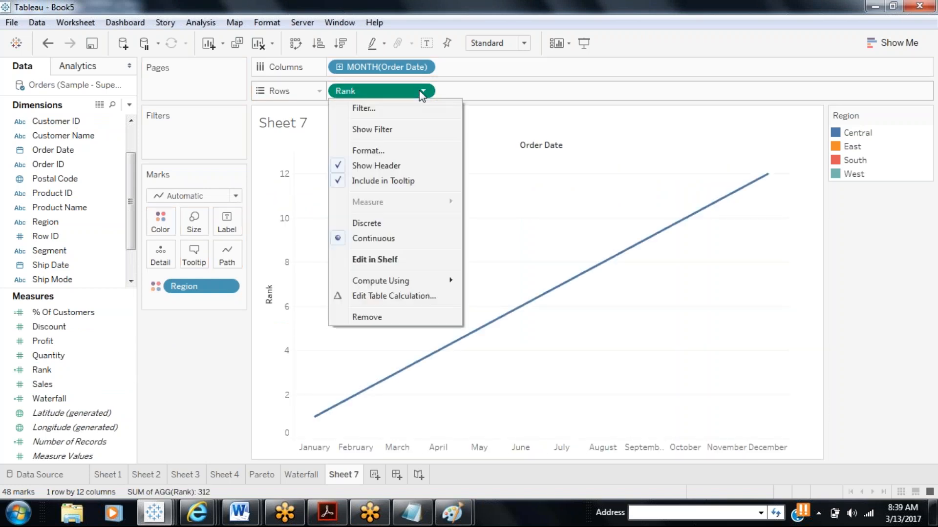
left_click(389, 223)
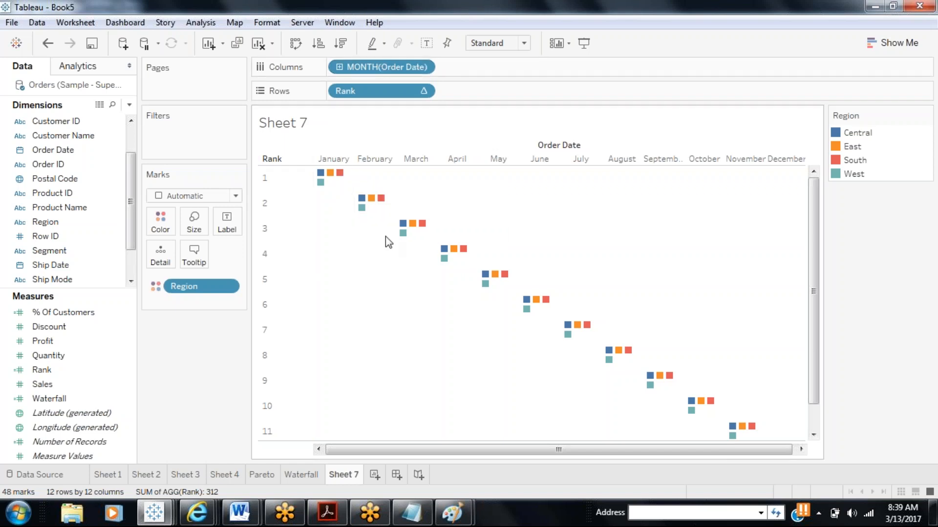
Compute the Rank table calculation along Region.
left_click(422, 91)
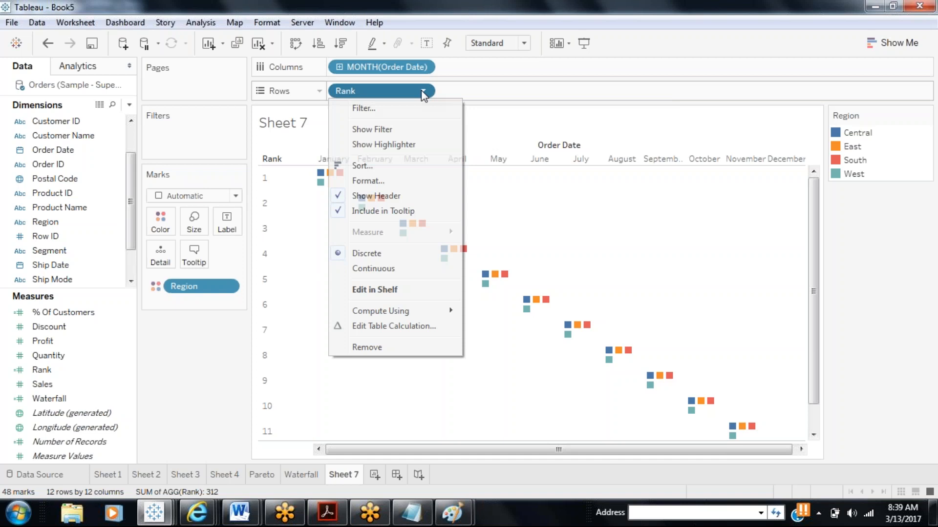
mouse_move(422, 317)
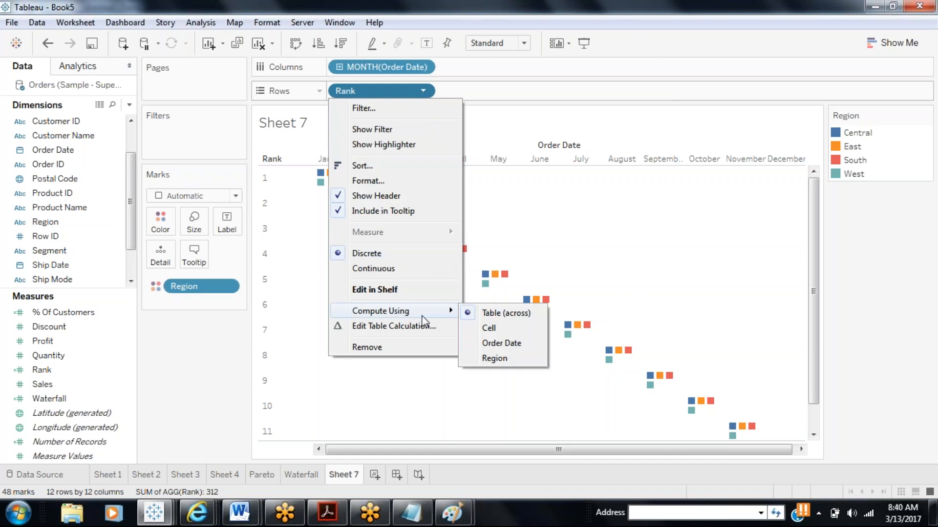
left_click(500, 361)
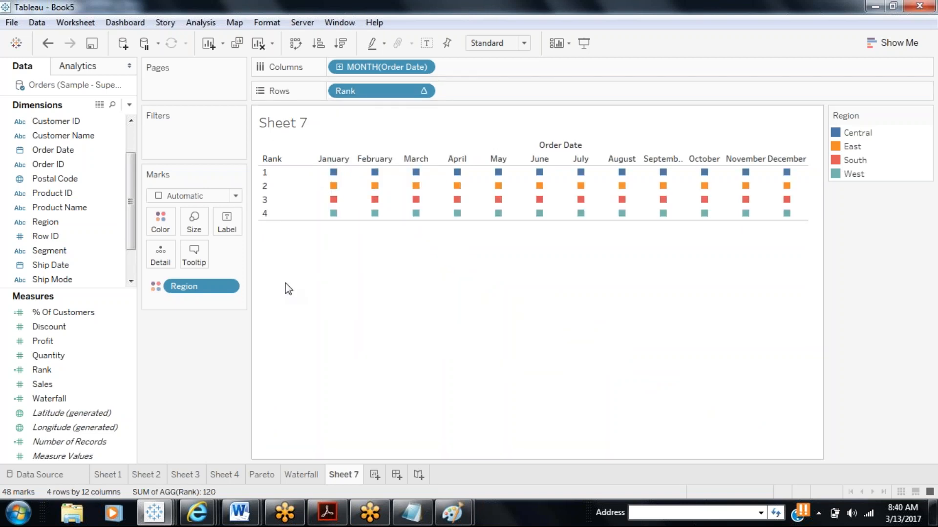
mouse_move(333, 180)
mouse_move(513, 193)
mouse_move(334, 201)
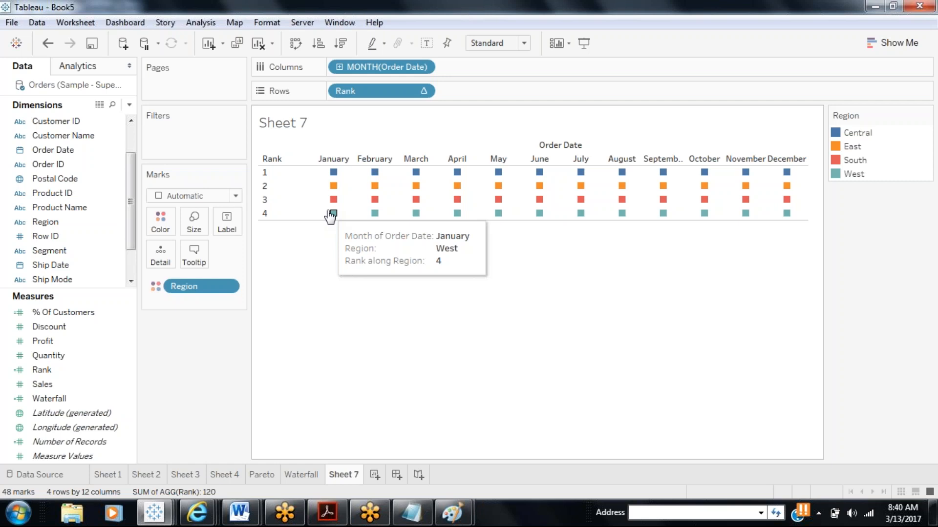
Give the Rank table calculation a custom sort by the sum of Profit in descending order.
left_click(424, 90)
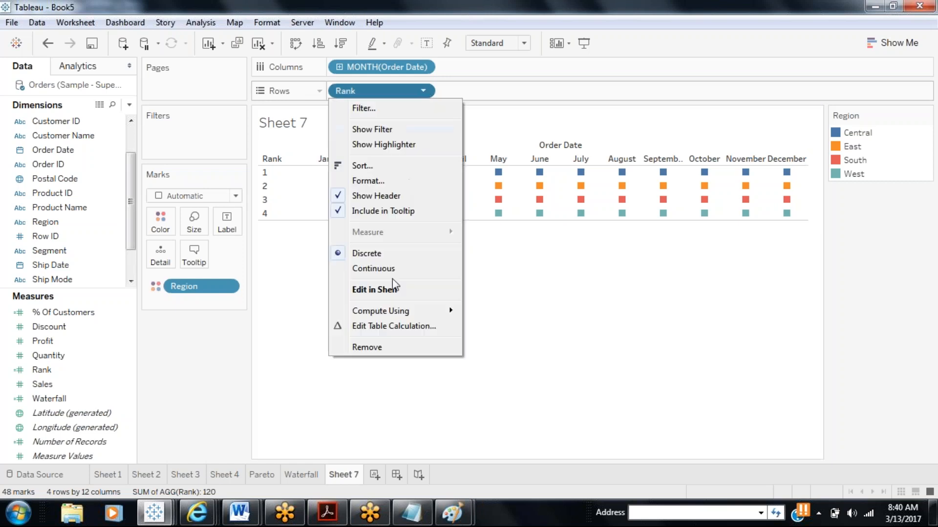
left_click(383, 324)
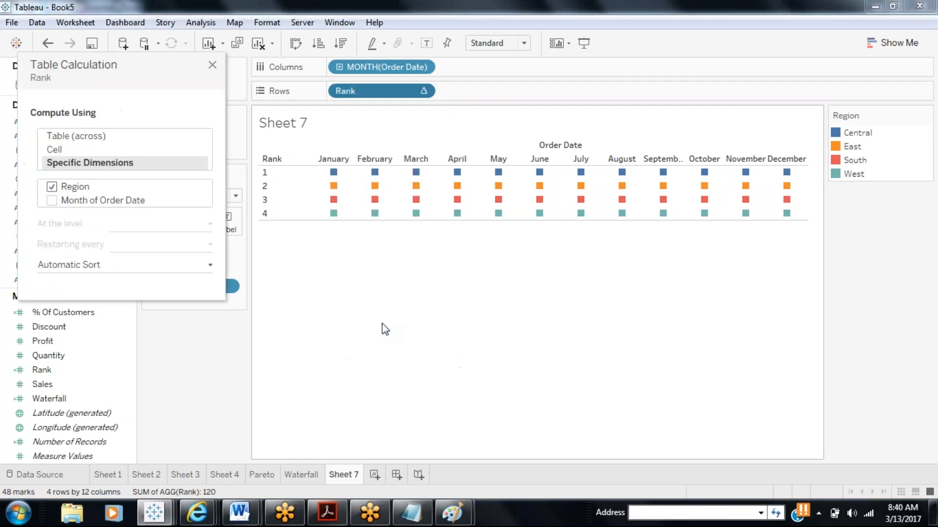
left_click(90, 273)
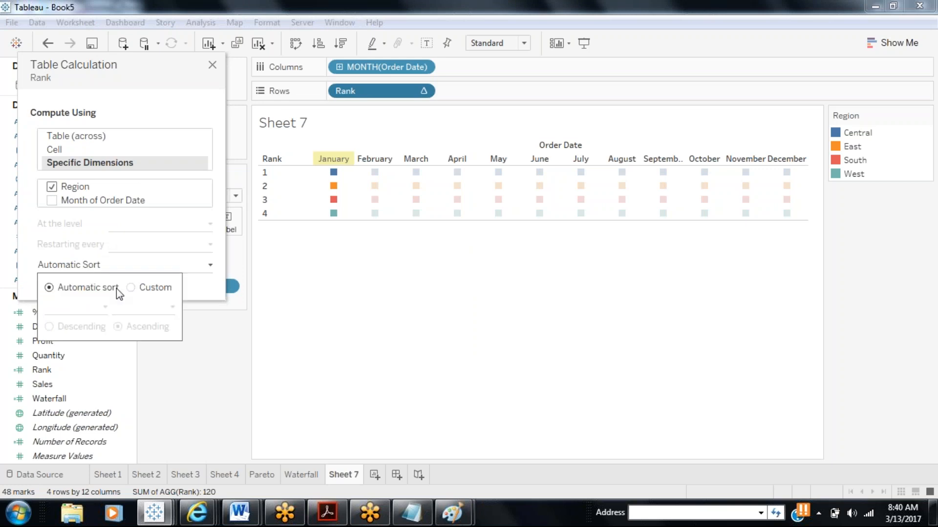
left_click(136, 287)
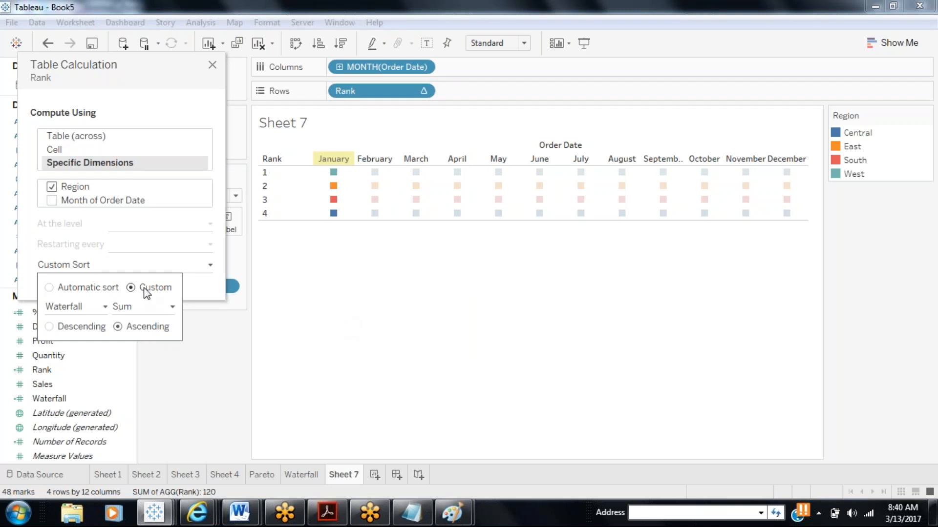
left_click(105, 308)
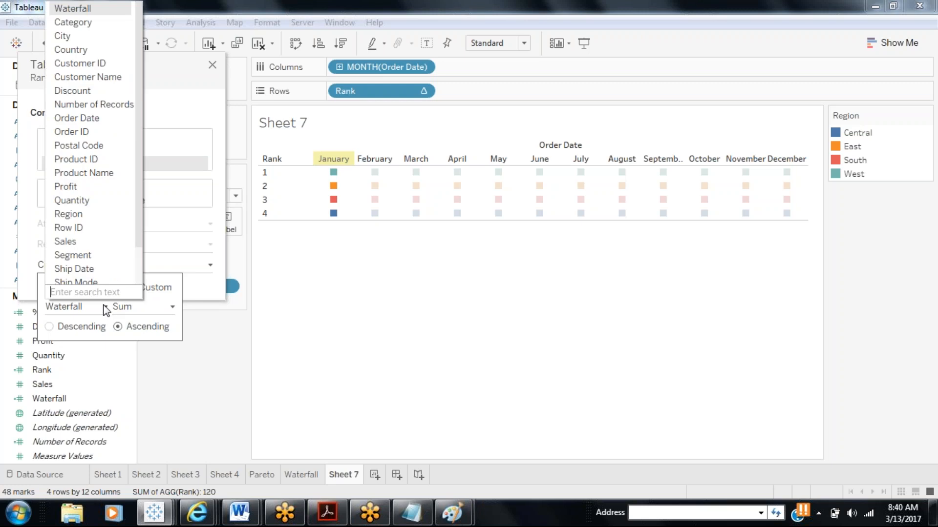
left_click(75, 189)
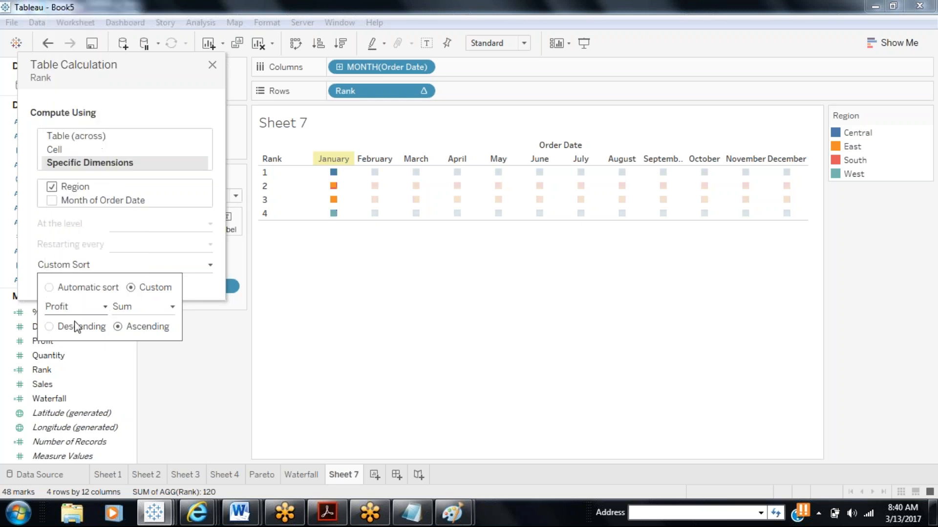
left_click(49, 327)
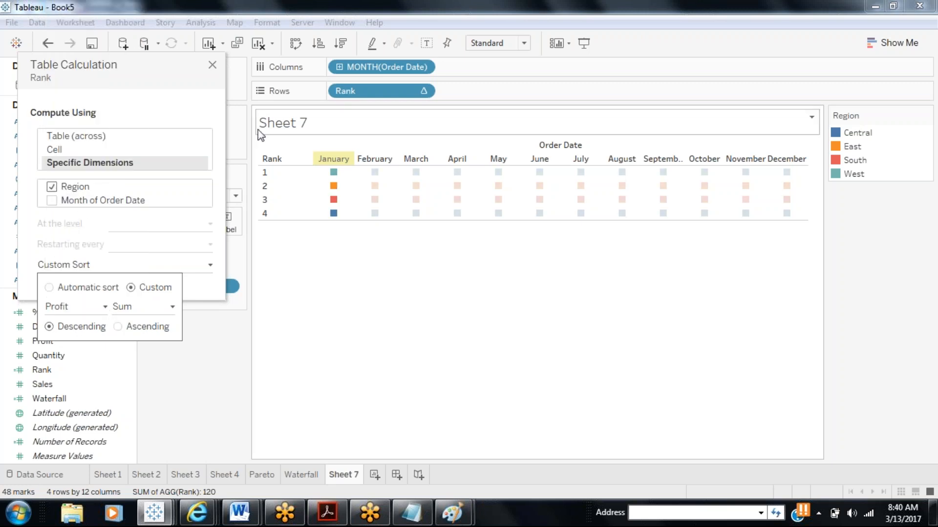
left_click(212, 65)
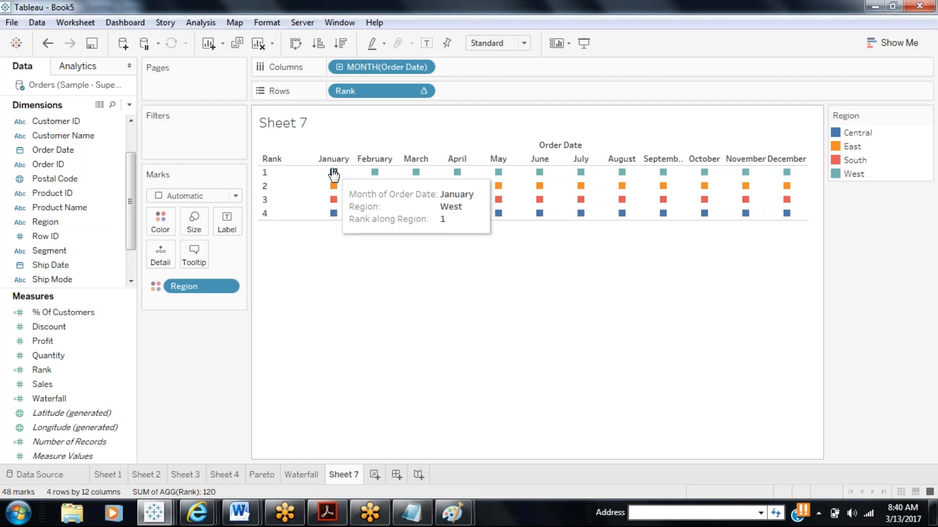
mouse_move(416, 173)
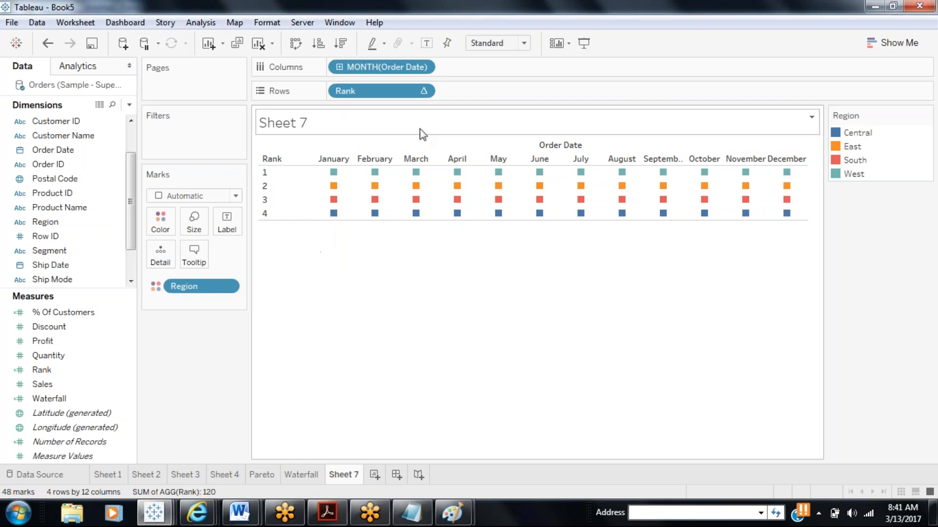
mouse_move(364, 219)
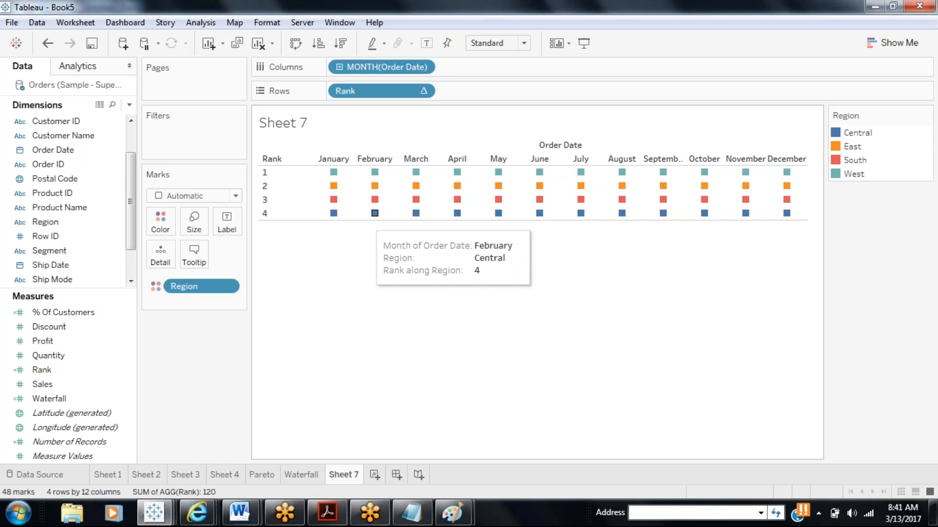
Include Month of Order Date above Region in the Rank table calculation and restart it every Month of Order Date.
right_click(404, 94)
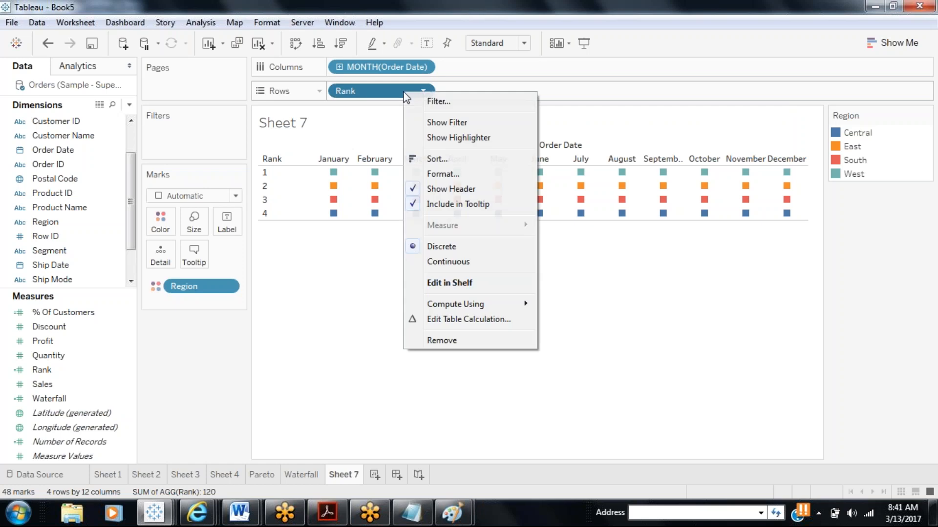
left_click(454, 319)
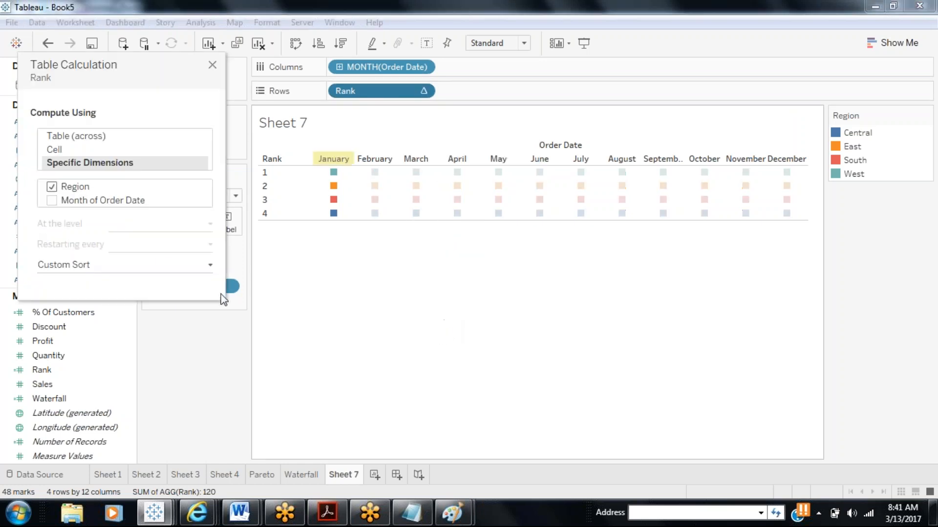
left_click(54, 203)
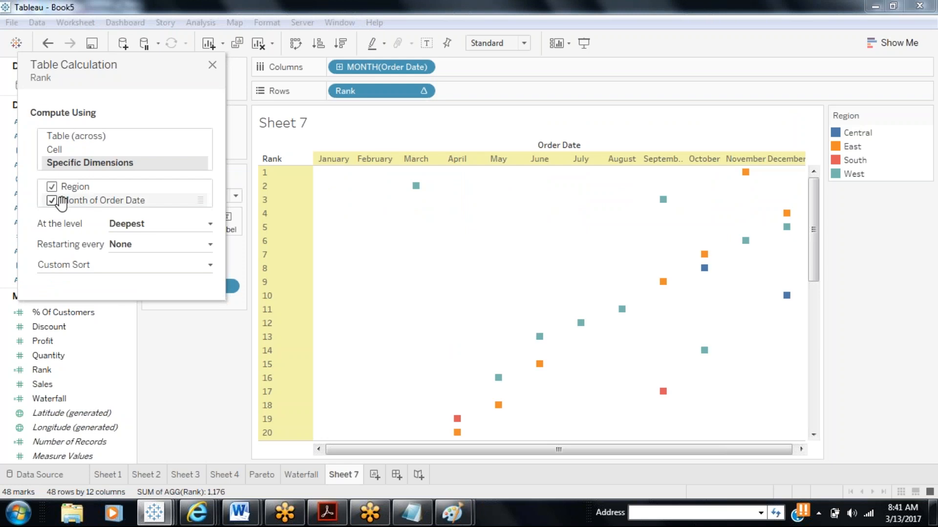
mouse_move(61, 201)
left_mouse_down()
mouse_move(63, 189)
mouse_move(68, 202)
left_mouse_up()
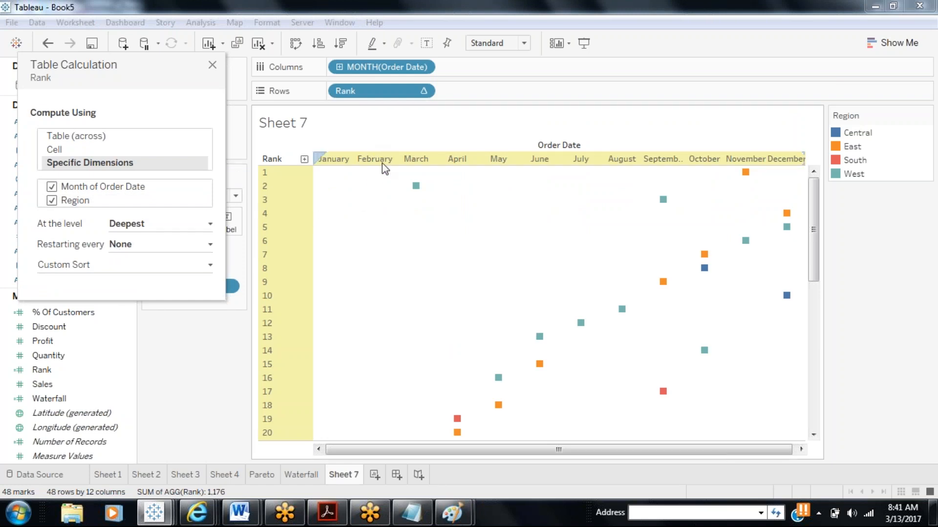
left_click(171, 242)
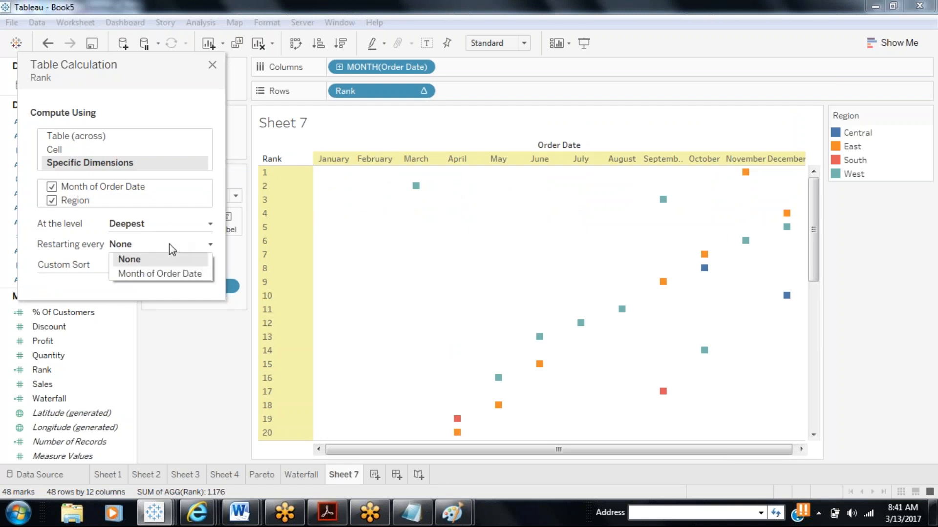
left_click(161, 274)
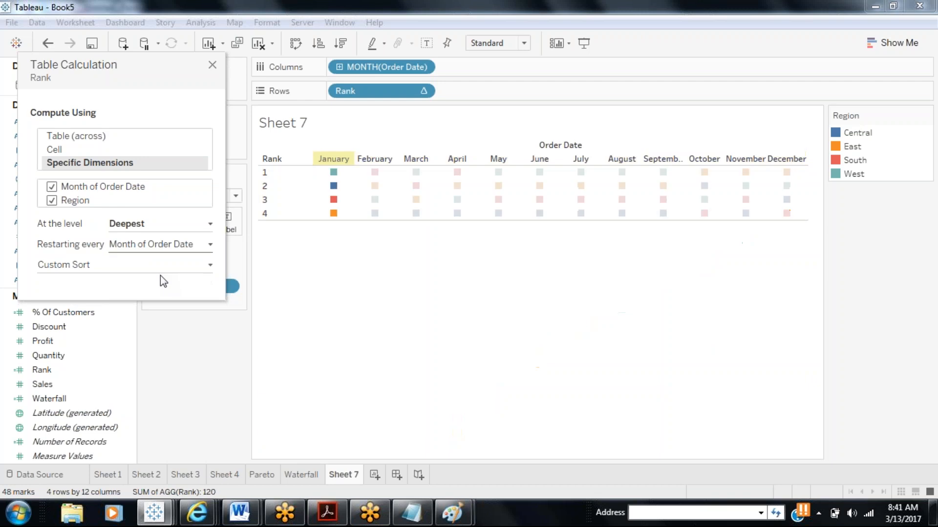
left_click(210, 68)
mouse_move(341, 186)
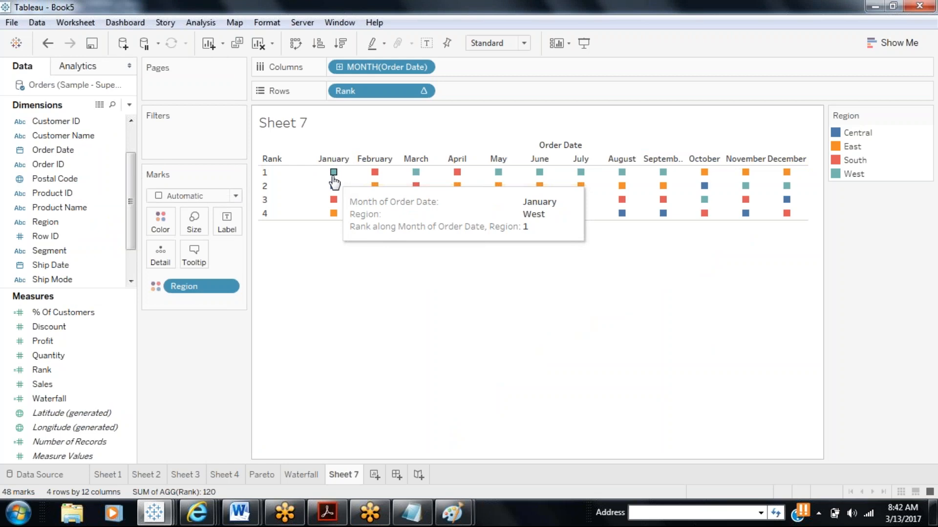
Examine the Region ranks by Profit across the months from January to December.
mouse_move(374, 201)
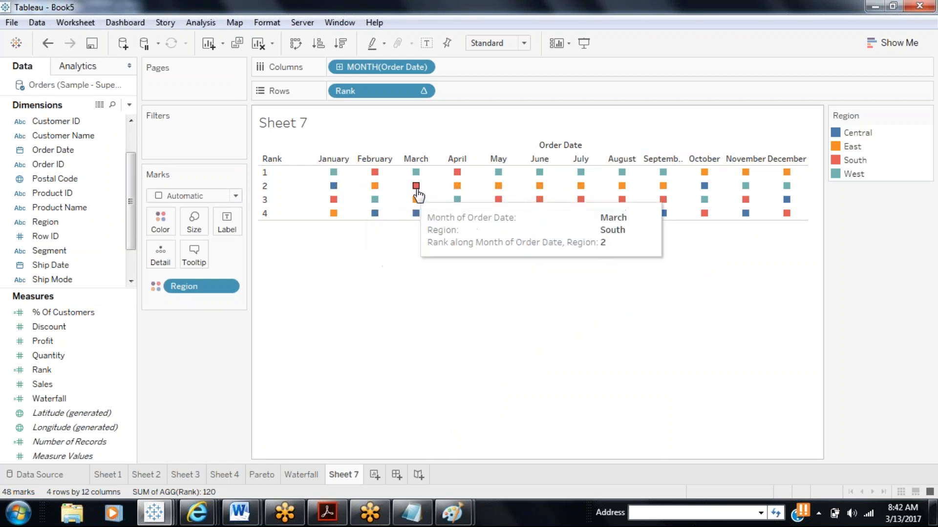
mouse_move(419, 177)
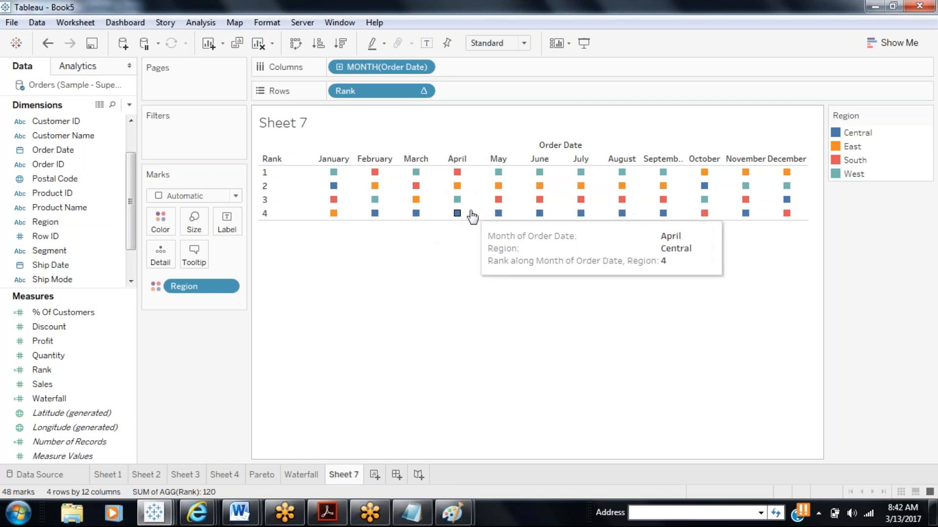
mouse_move(496, 187)
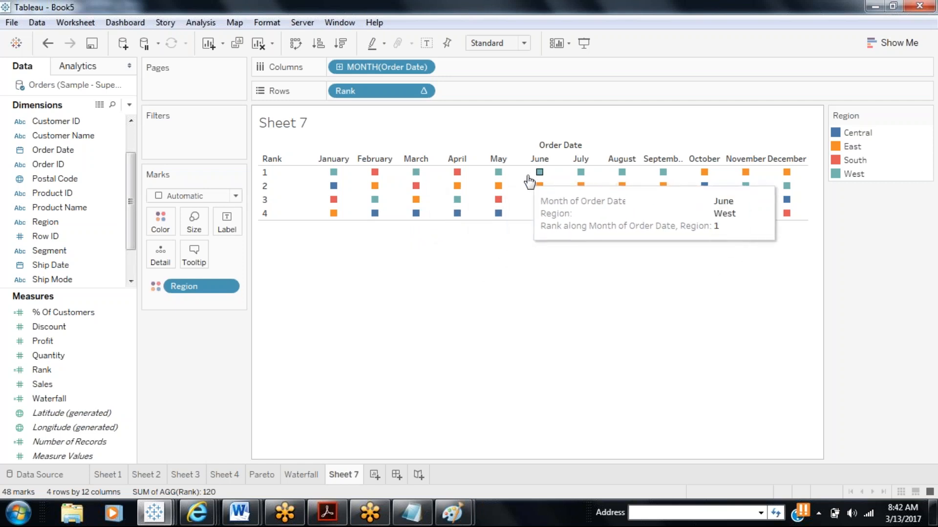
mouse_move(663, 176)
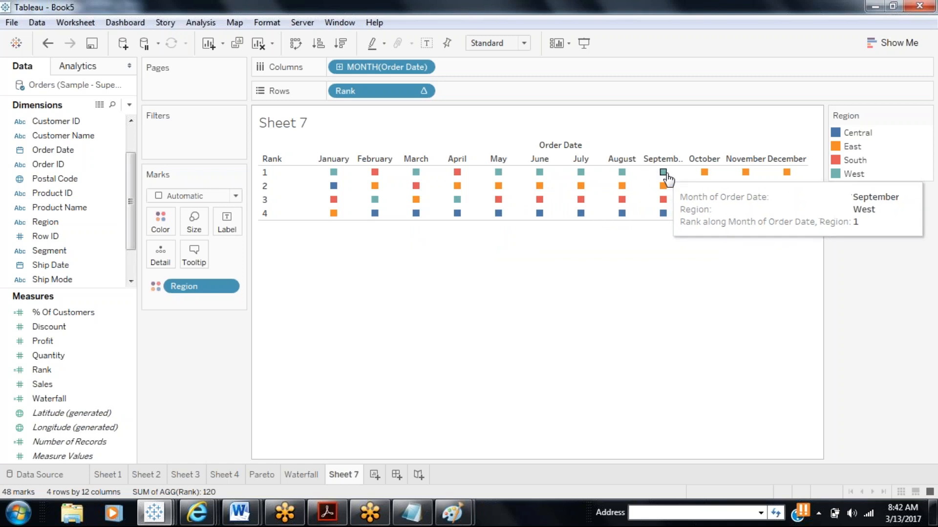
mouse_move(703, 201)
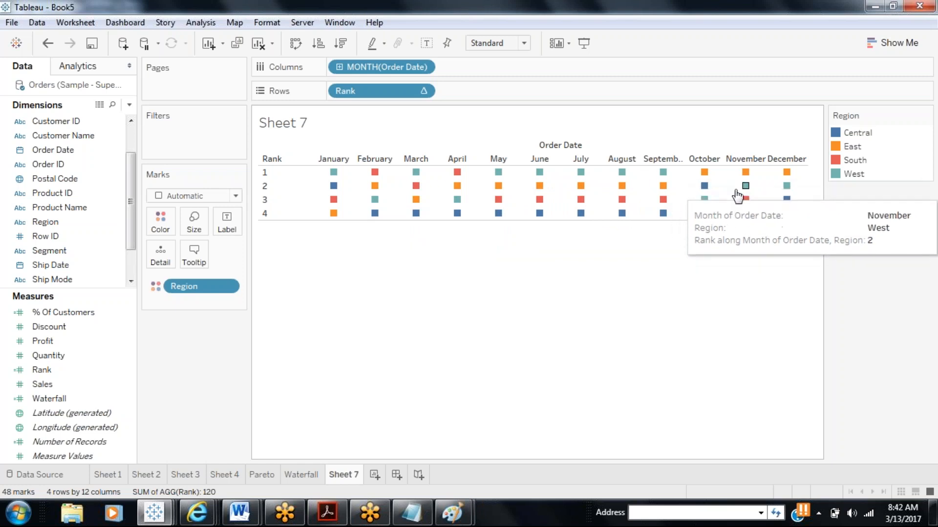
mouse_move(785, 175)
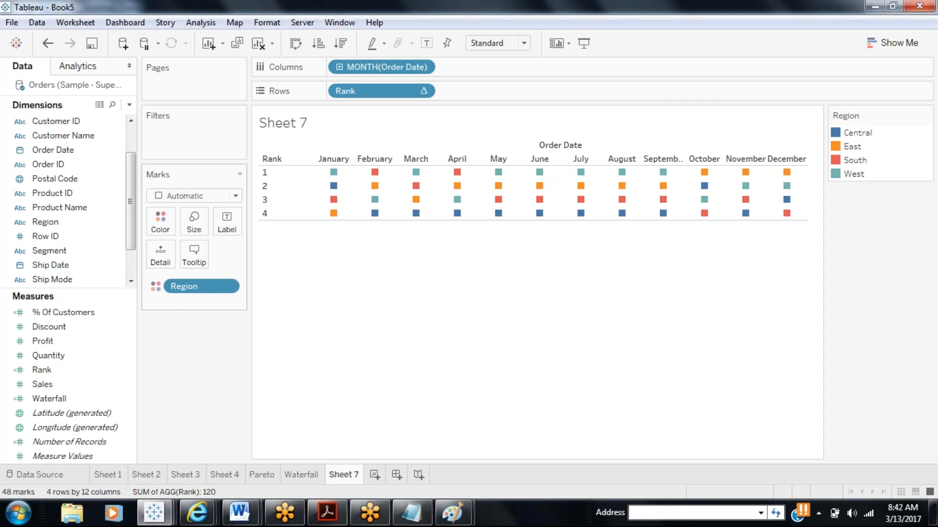
Change the mark type to Line and add Year of Order Date to the rows ahead of Rank.
left_click(236, 195)
left_click(195, 239)
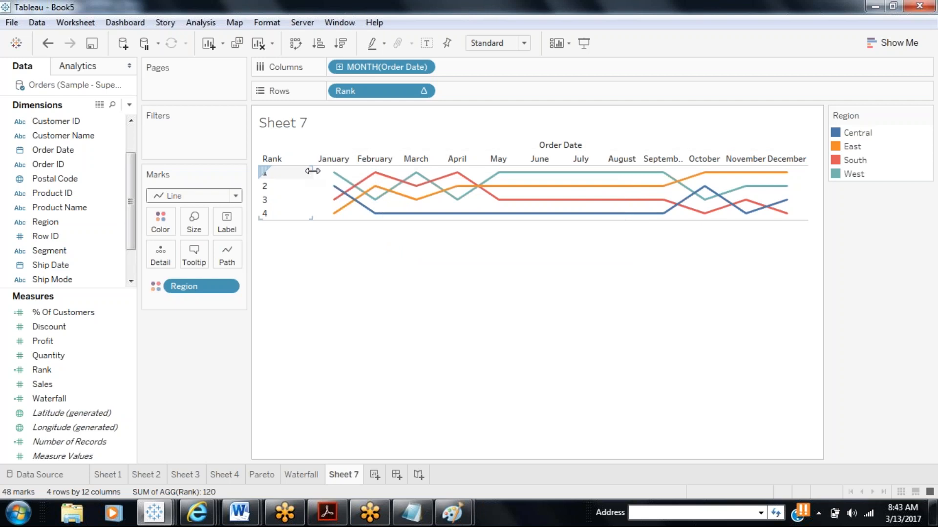
left_click(57, 151)
left_click_drag(61, 154, 344, 73)
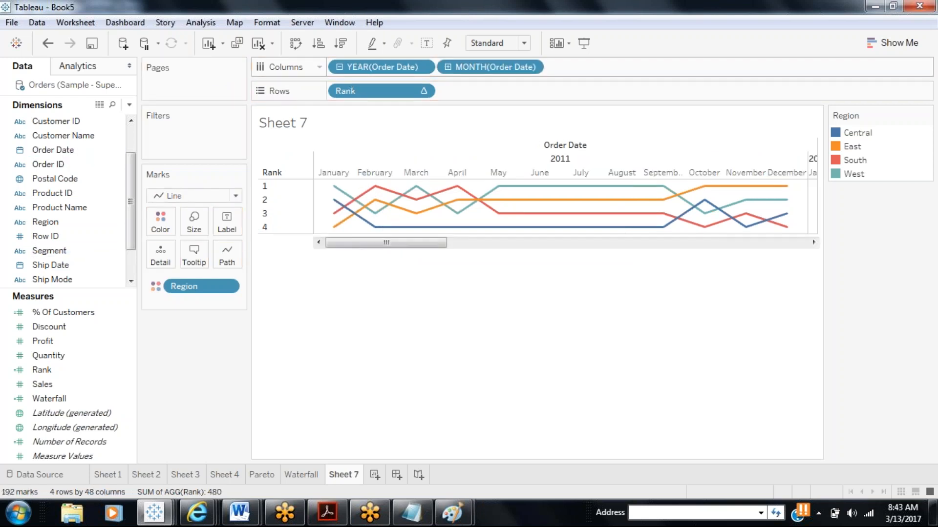
left_click_drag(415, 69, 359, 93)
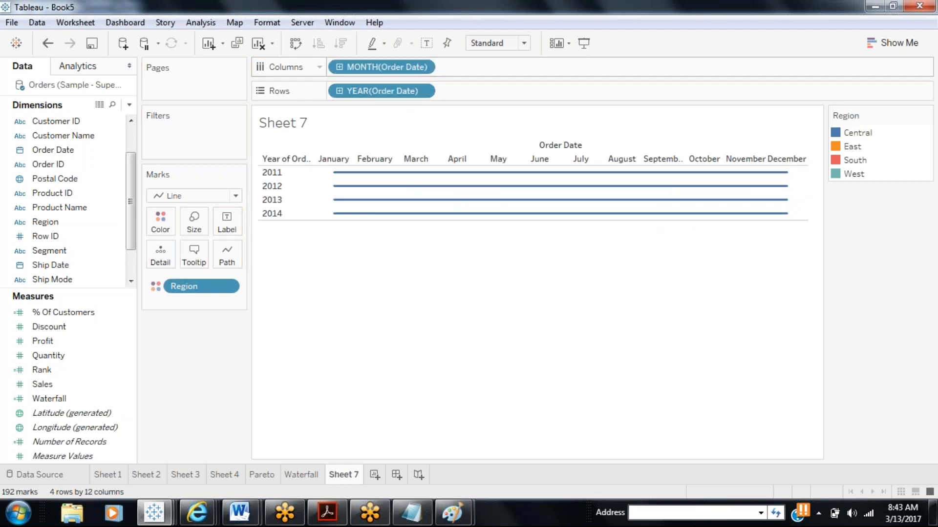
key("ctrl+z")
left_click_drag(360, 72, 342, 93)
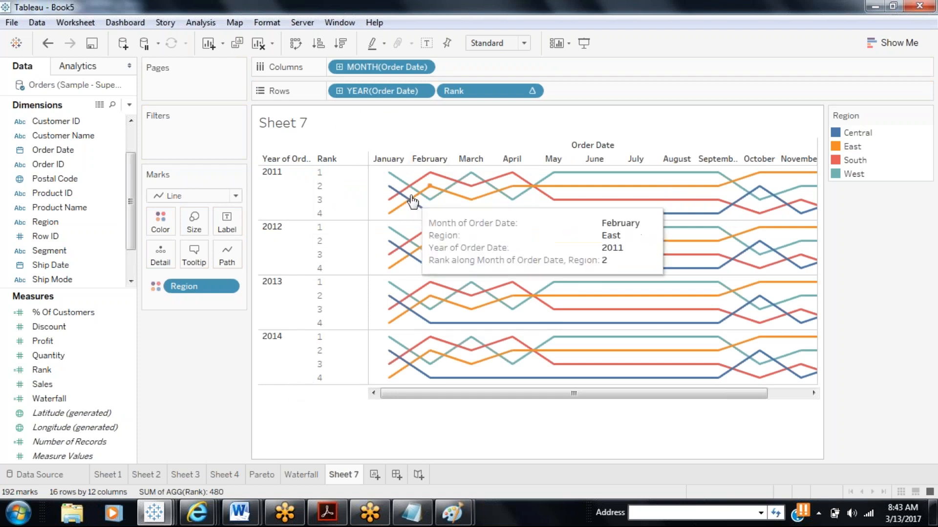
Compare the monthly Region ranks between years and review the Rank table calculation settings without changing them.
mouse_move(402, 257)
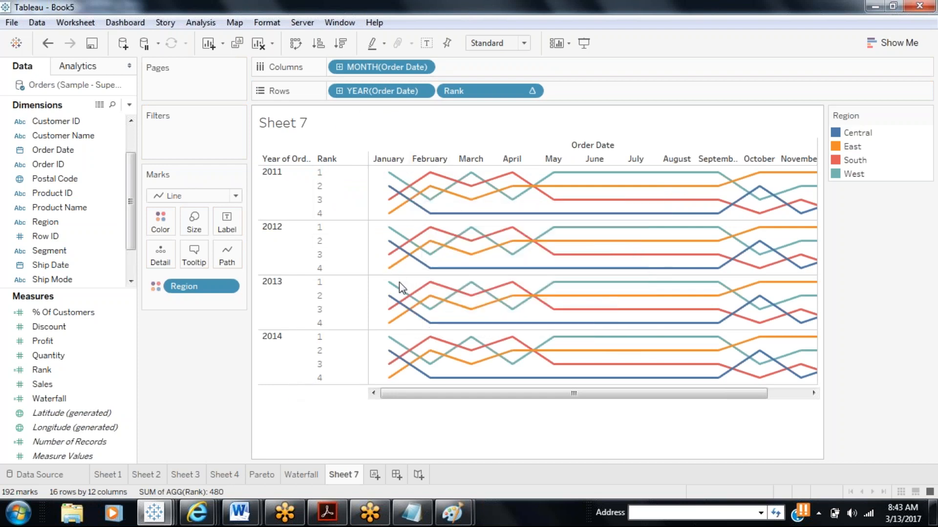
mouse_move(405, 346)
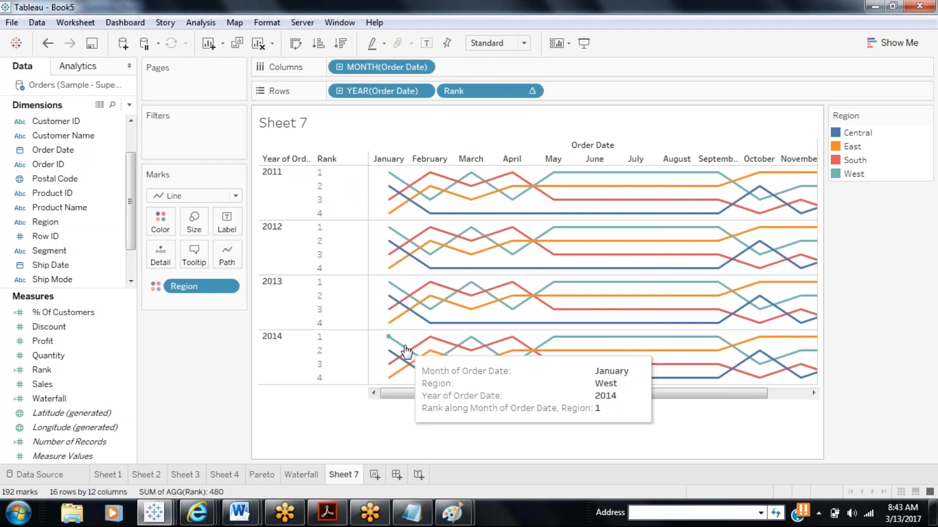
mouse_move(565, 374)
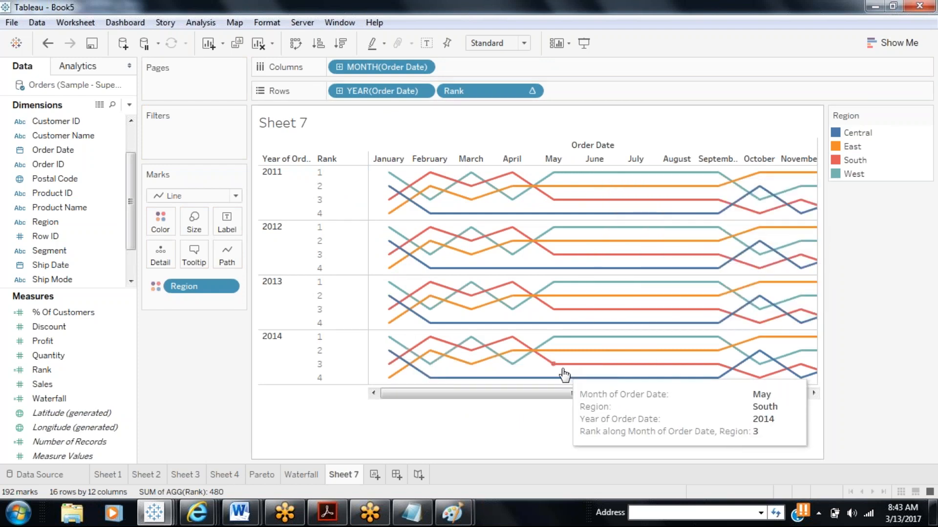
right_click(469, 98)
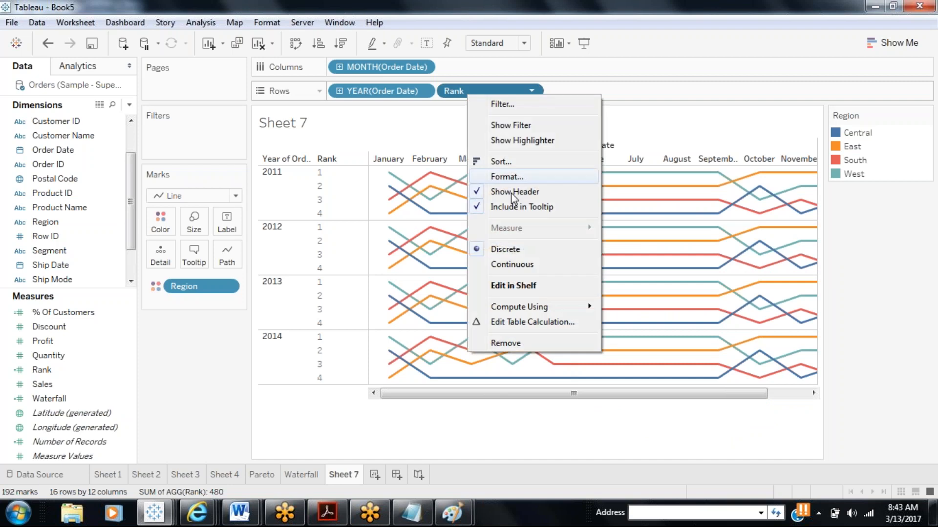
left_click(503, 326)
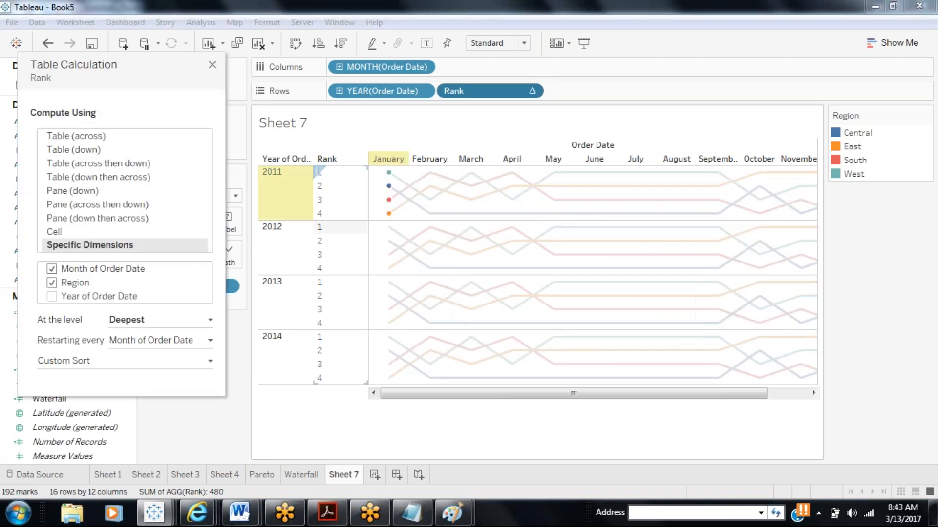
left_click(213, 66)
Duplicate Sheet 7, remove Year of Order Date from the rows of the original, and return to the duplicate.
right_click(343, 472)
left_click(396, 374)
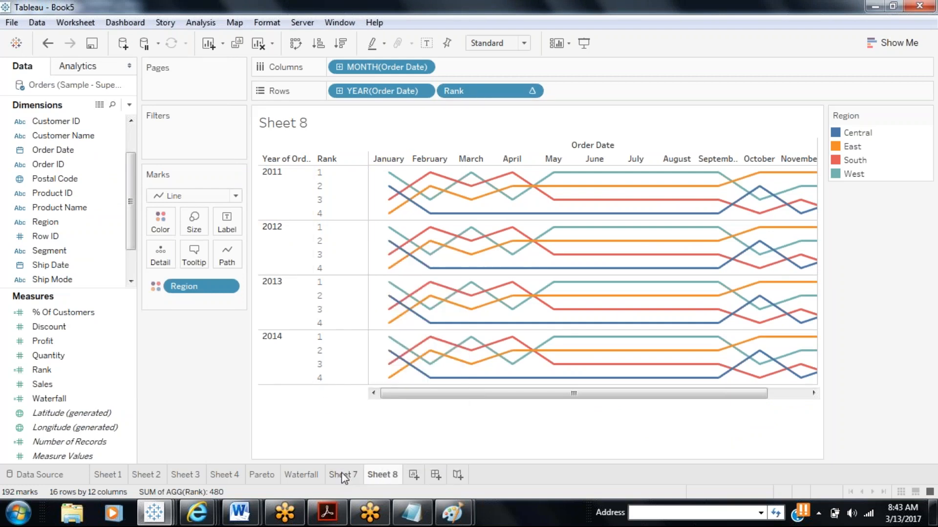
left_click(342, 473)
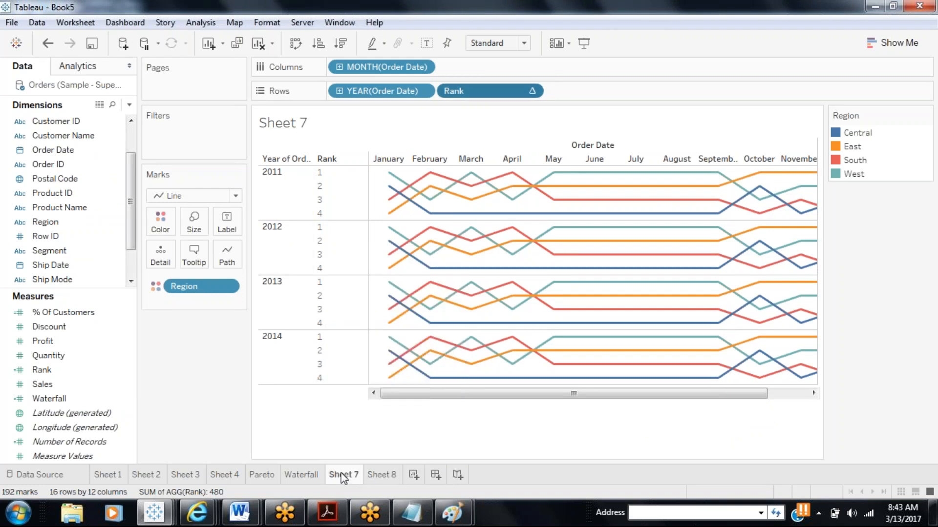
left_click_drag(362, 92, 213, 338)
left_click(382, 480)
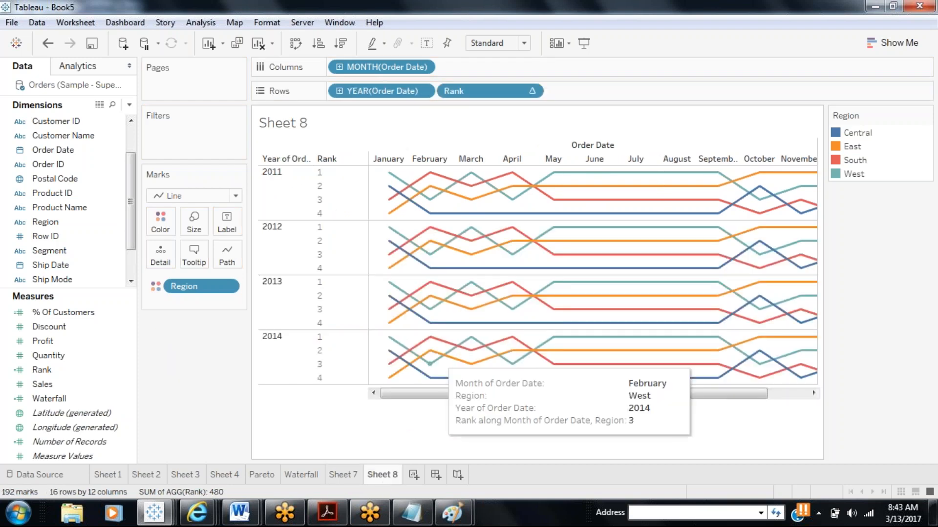
Include Year of Order Date in the Rank table calculation and order the dimensions as Year of Order Date, Month of Order Date, Region.
right_click(494, 96)
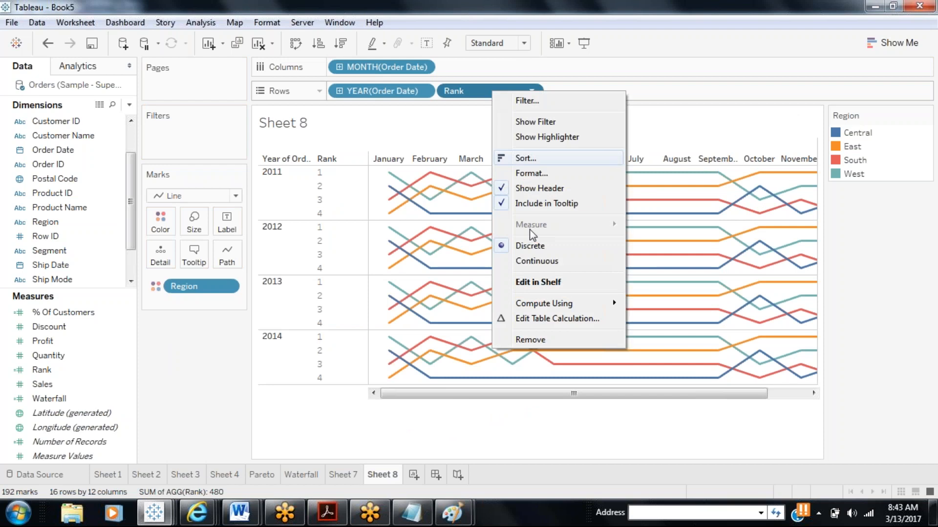
left_click(535, 323)
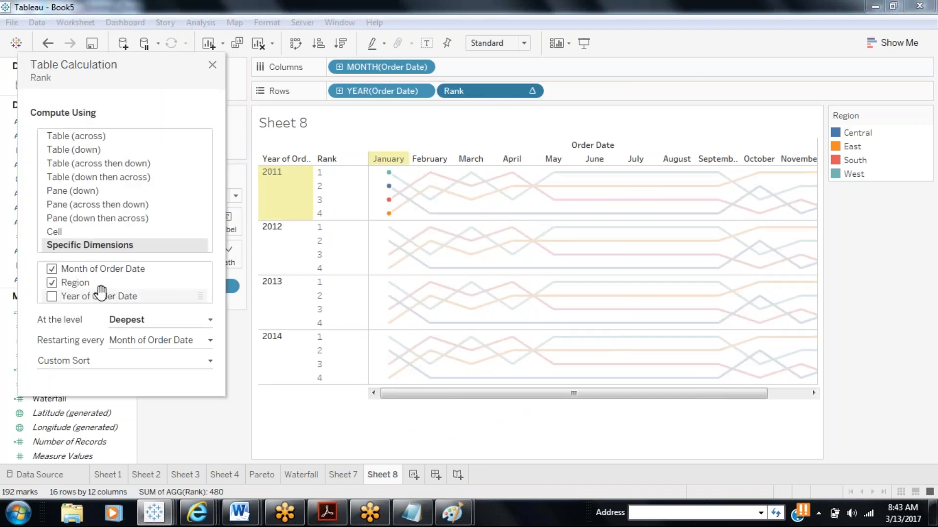
left_click(52, 297)
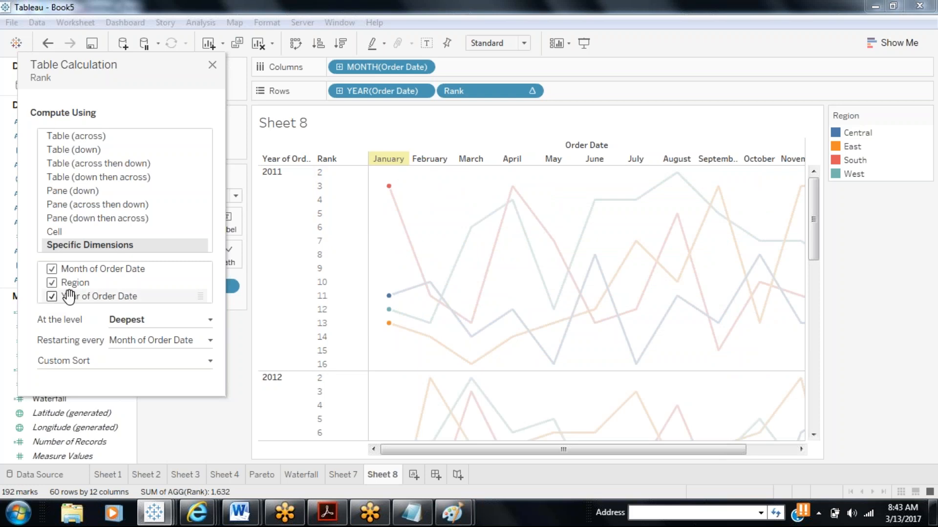
left_click(53, 296)
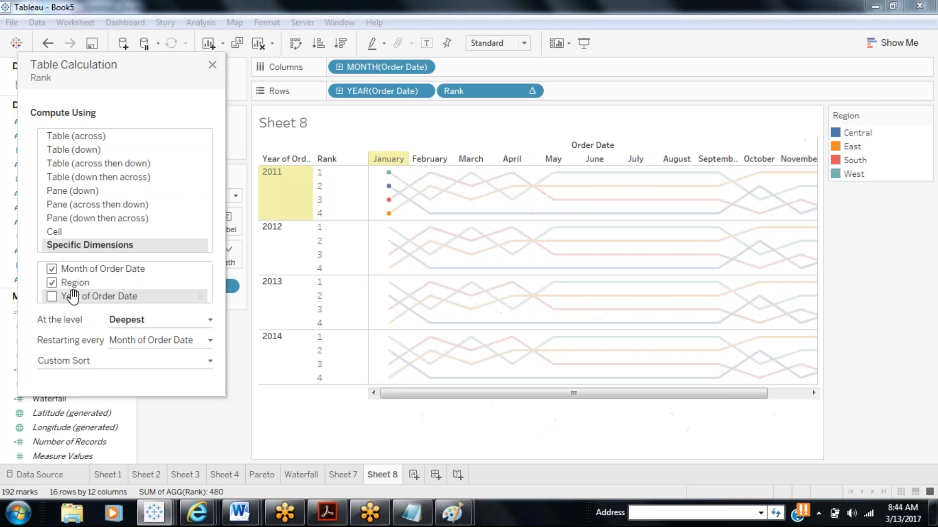
left_click(54, 297)
left_click_drag(57, 296, 70, 282)
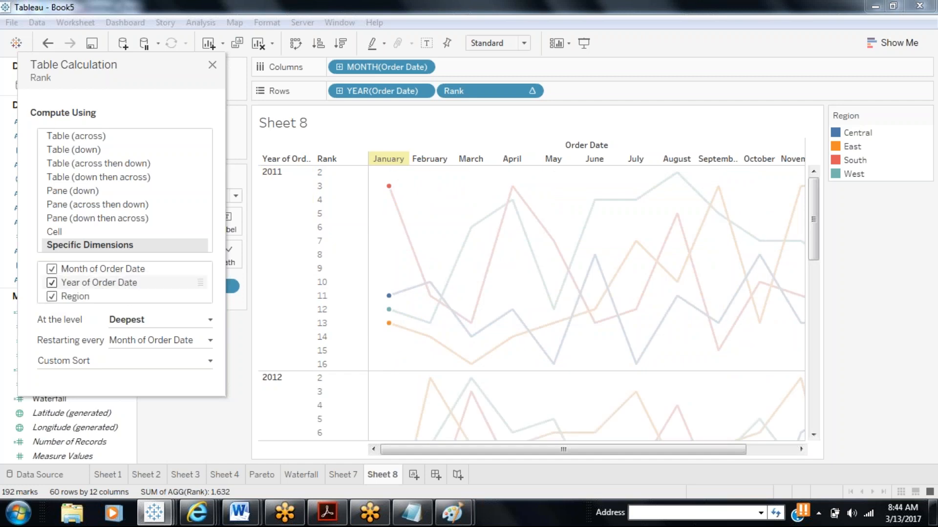
left_click_drag(100, 282, 101, 265)
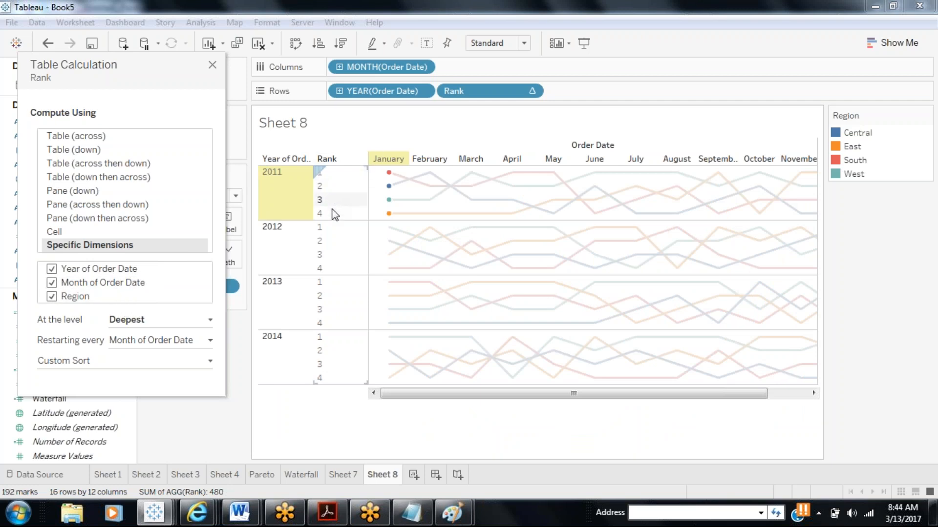
Examine the Region ranks for individual months of 2011 and 2012, and close the table calculation settings.
mouse_move(434, 177)
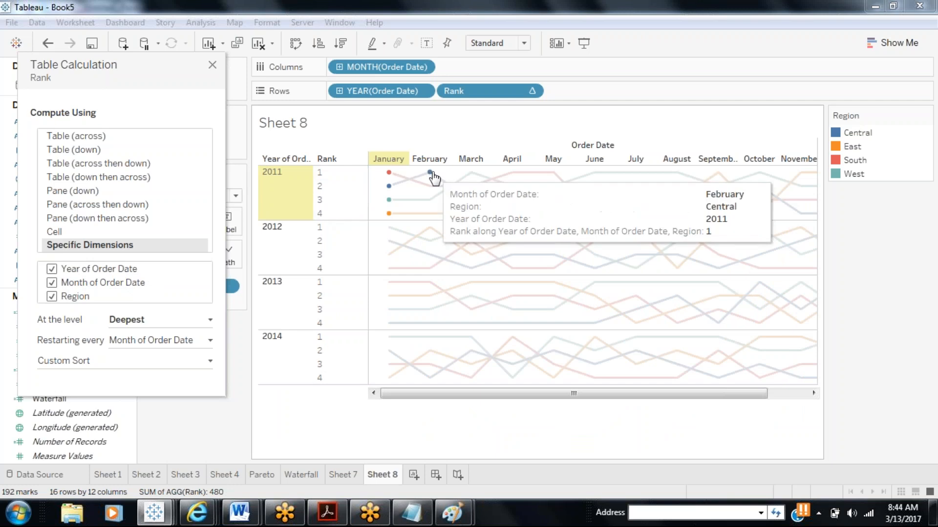
mouse_move(432, 202)
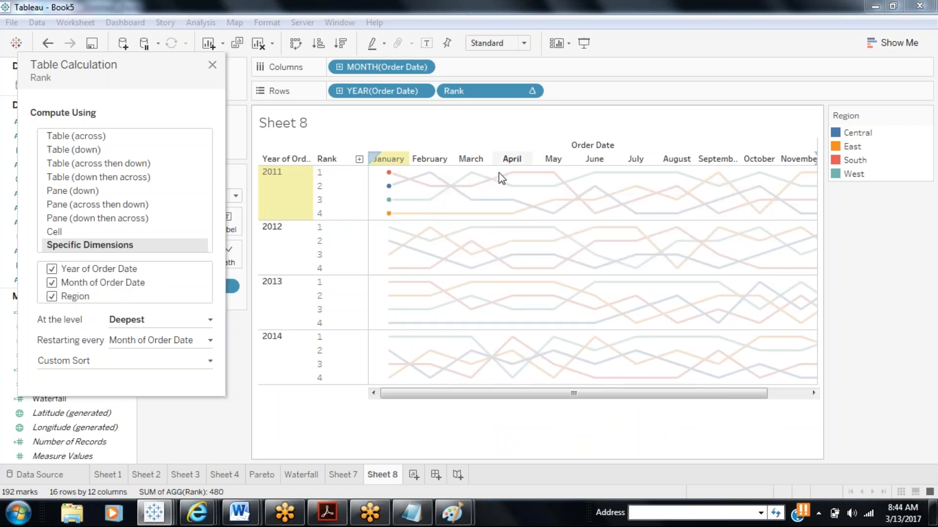
mouse_move(472, 174)
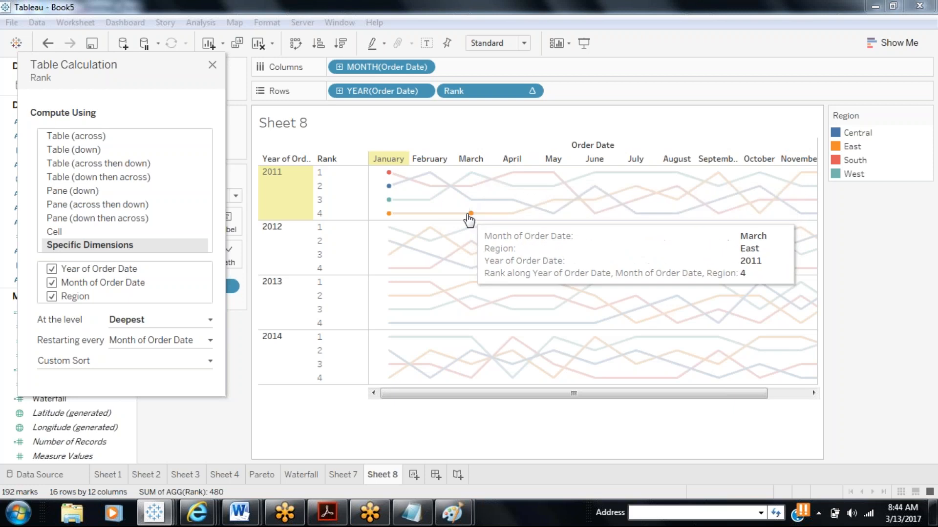
mouse_move(540, 187)
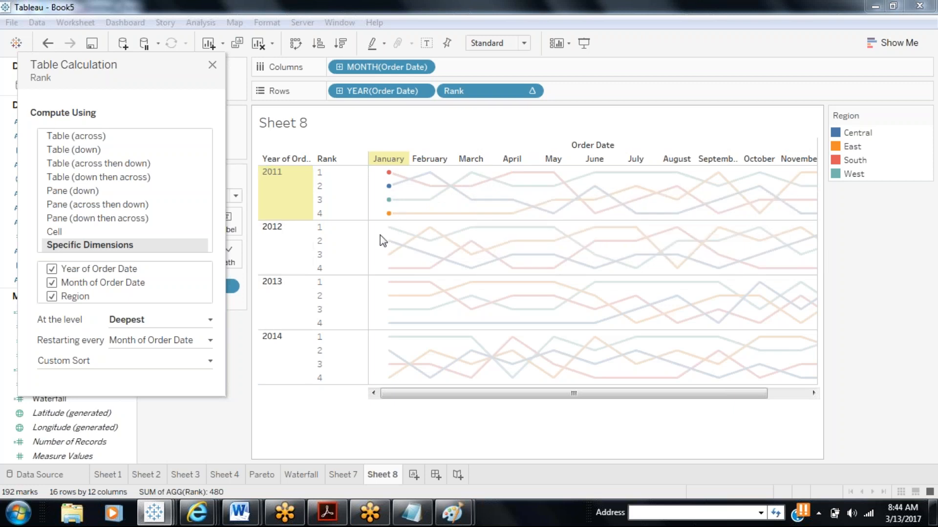
mouse_move(383, 239)
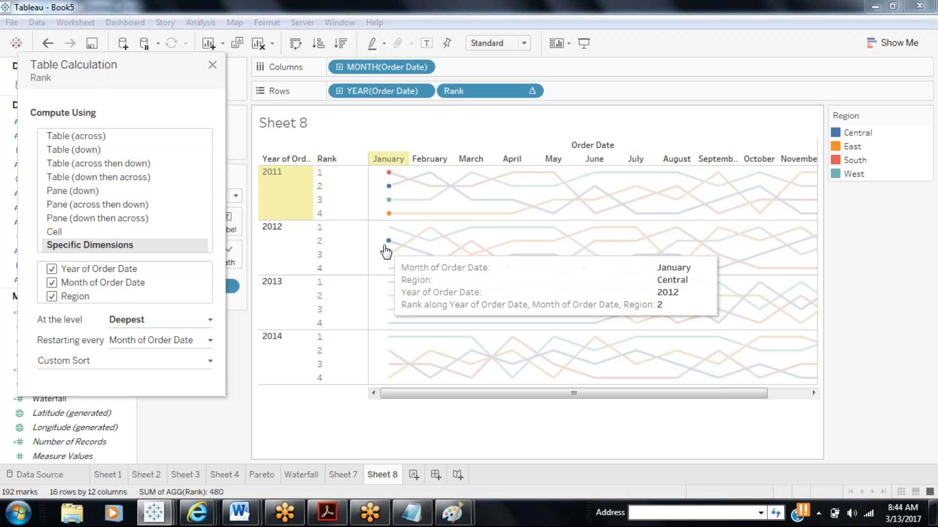
mouse_move(387, 268)
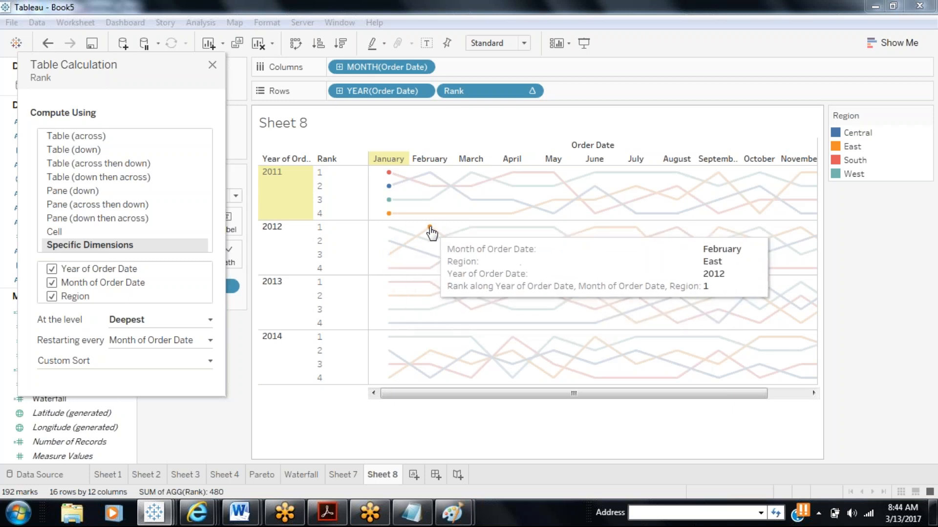
mouse_move(429, 266)
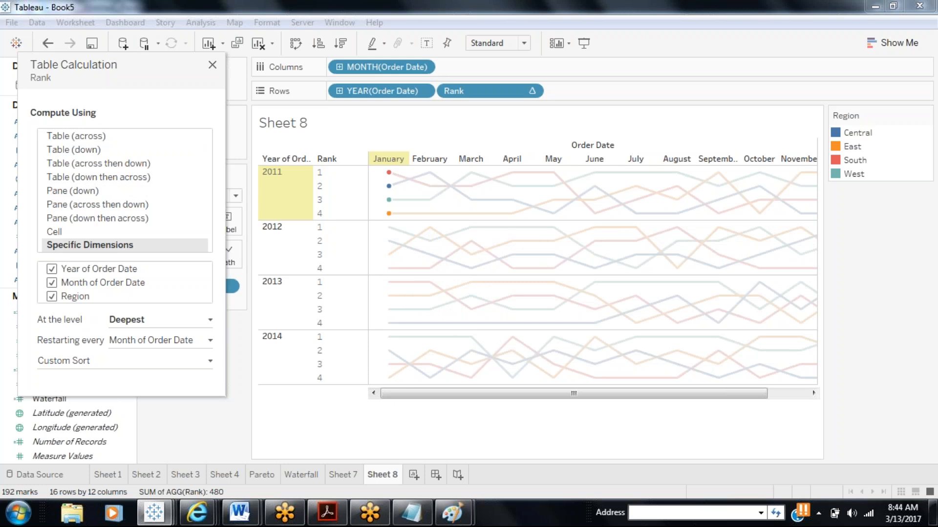
left_click(210, 66)
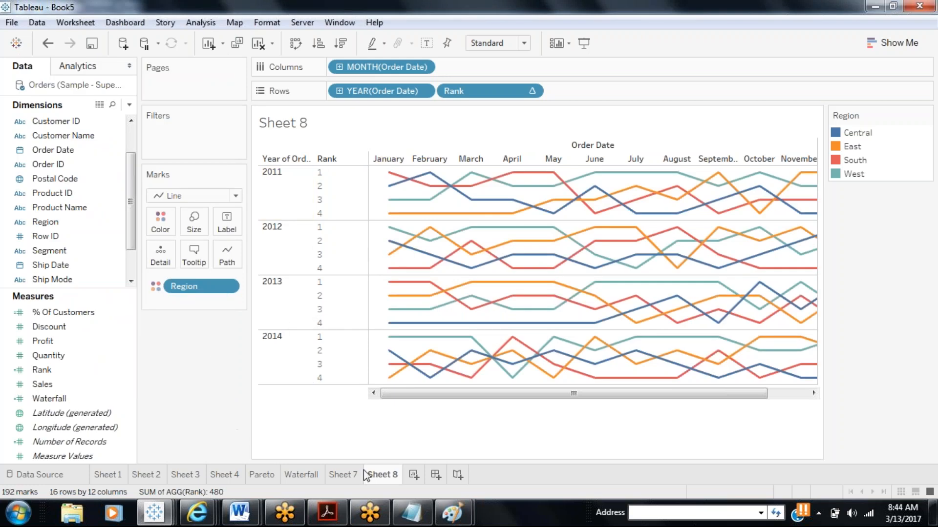
Compare the monthly ranking on Sheet 7 with the ranking by year and month on Sheet 8.
left_click(348, 476)
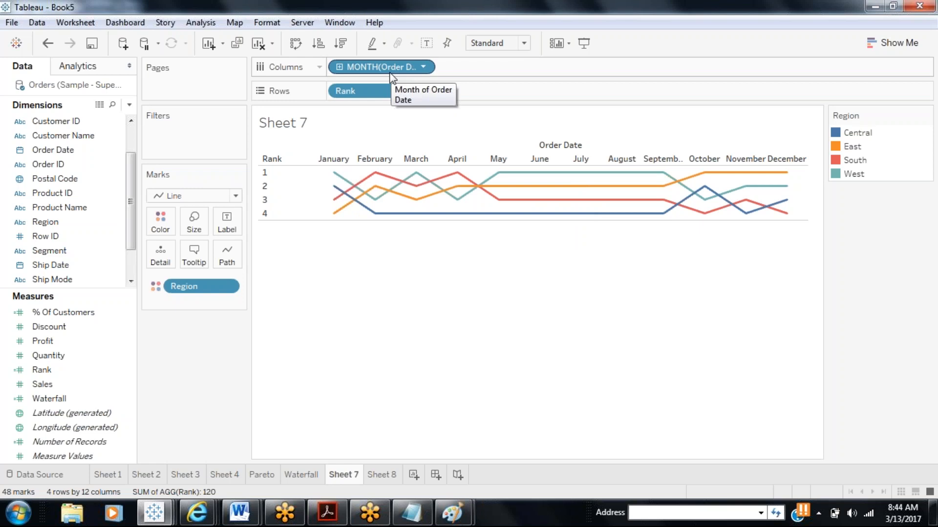
left_click(377, 474)
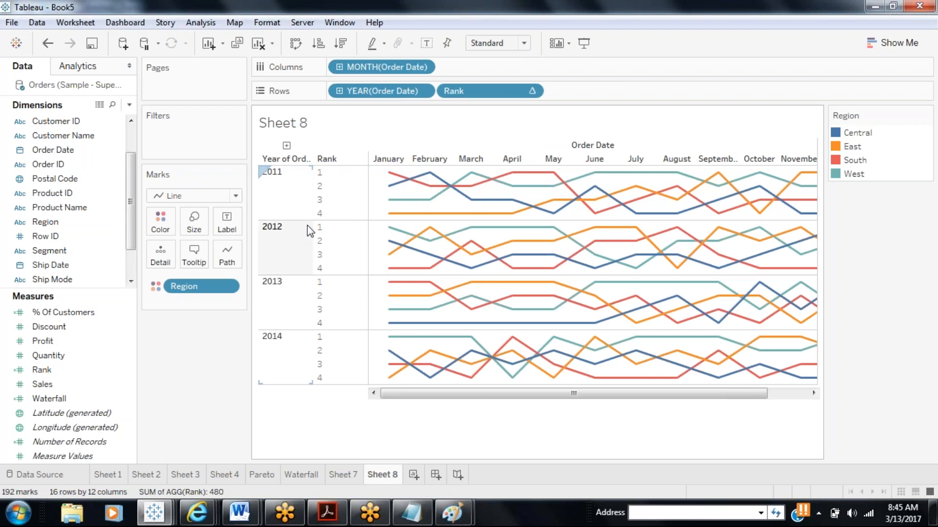
mouse_move(390, 178)
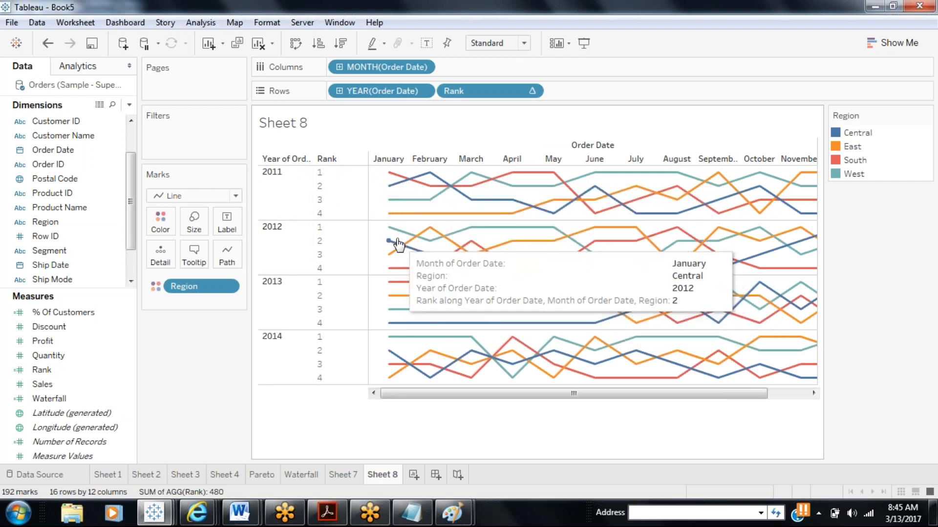
Rename Sheet 7 as Bump.
mouse_move(394, 240)
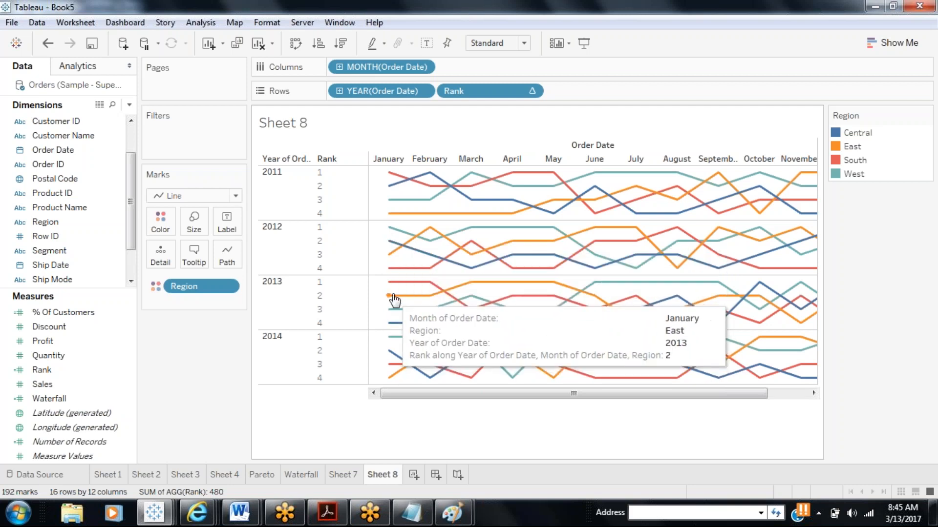
mouse_move(393, 346)
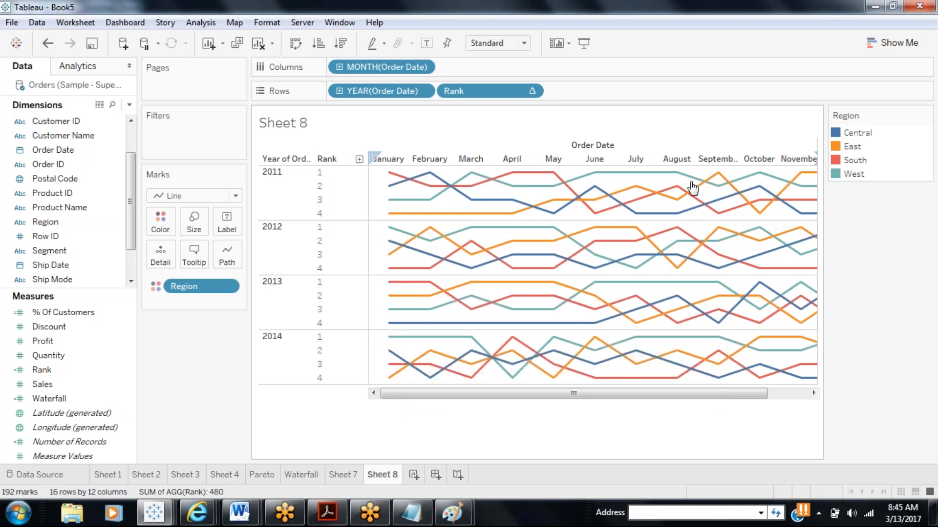
mouse_move(607, 312)
right_click(335, 474)
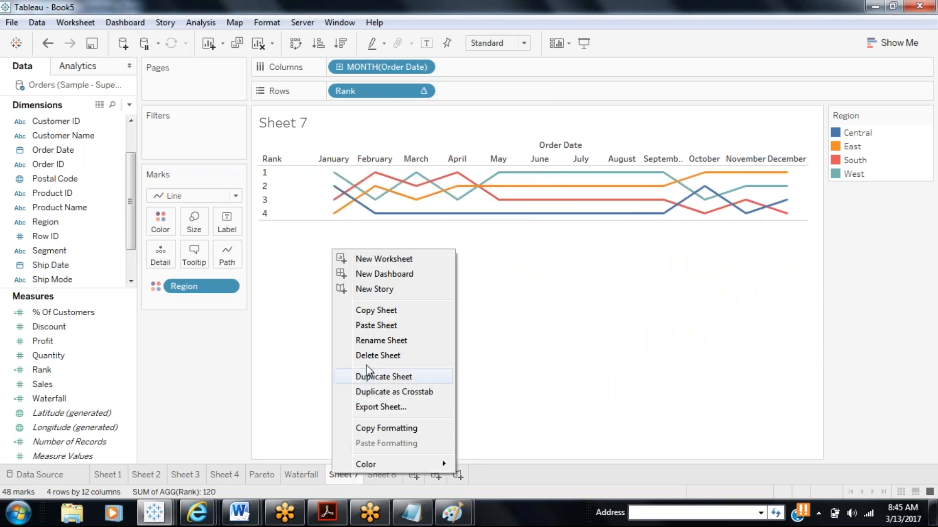
left_click(376, 342)
type("Bump")
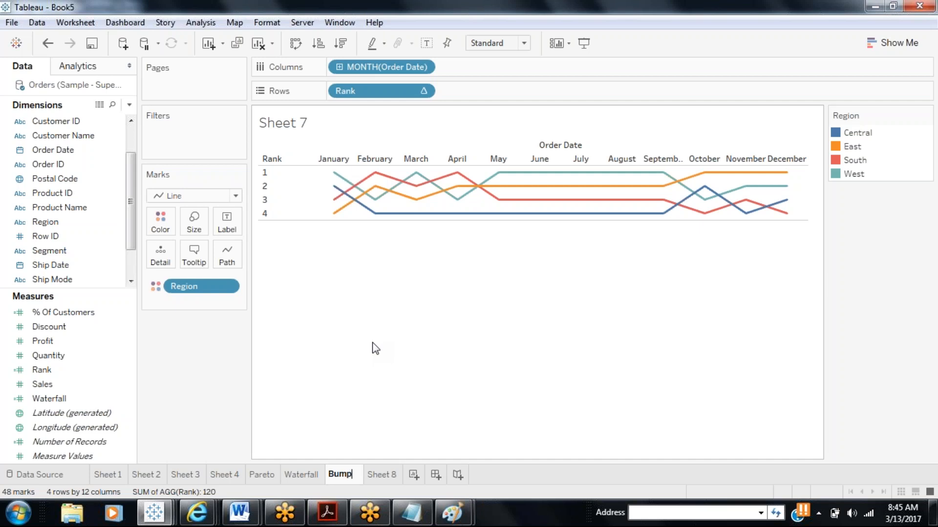
key("Return")
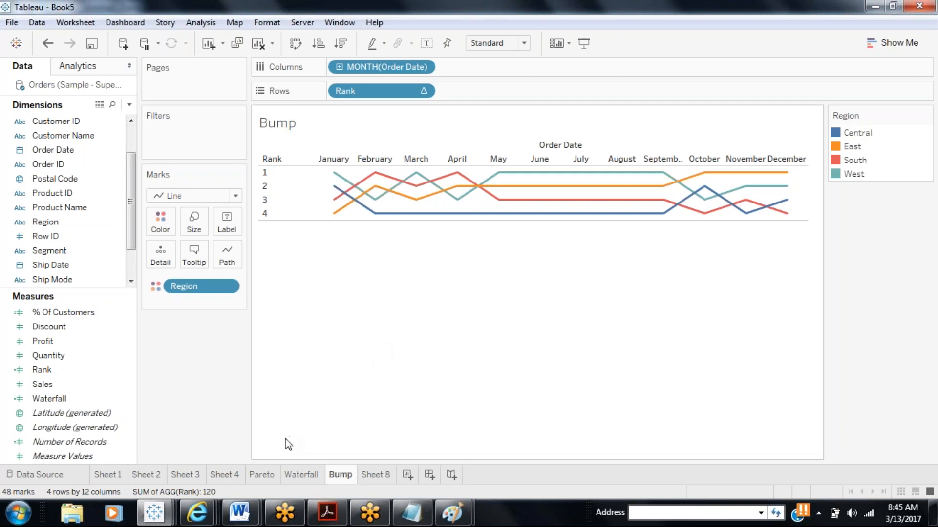
Review the Bump, Sheet 8, Waterfall and Pareto charts, and read the description of the SUM(Sales) table calculation on Sheet 4.
left_click(386, 476)
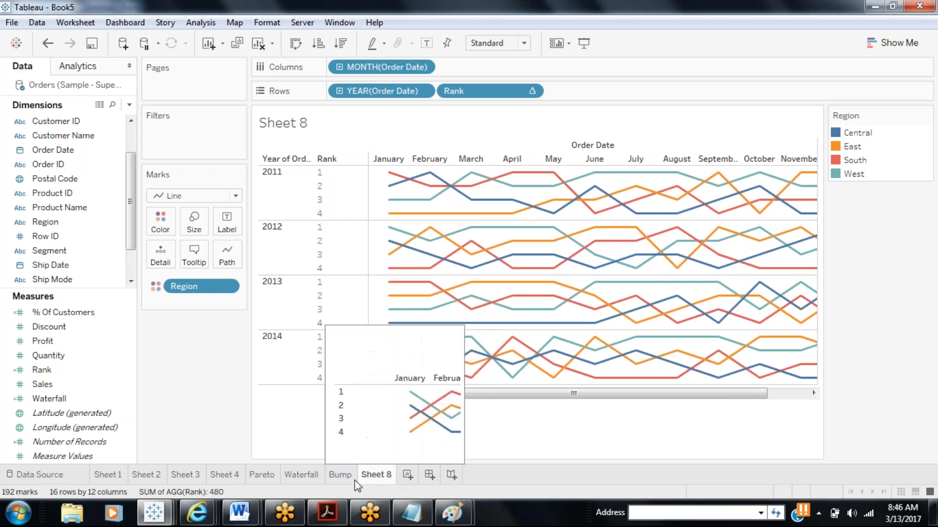
left_click(340, 475)
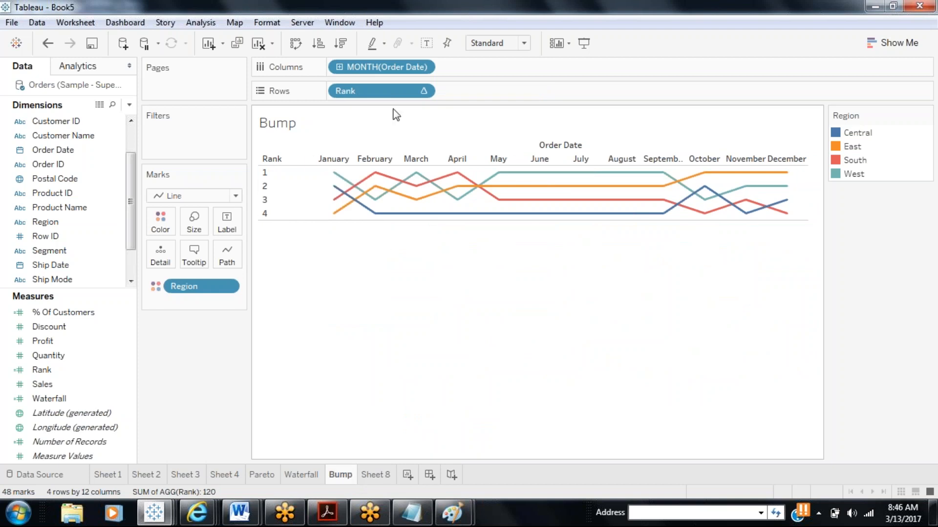
left_click(315, 476)
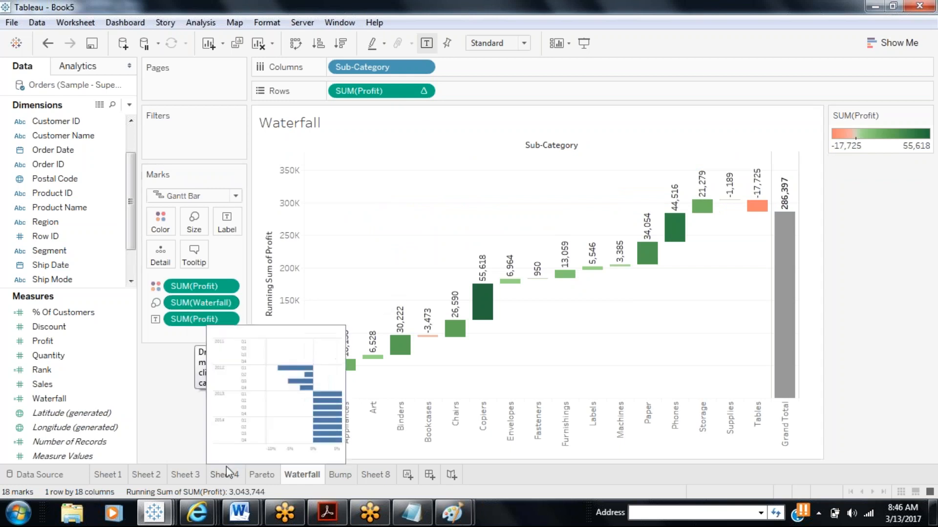
left_click(256, 475)
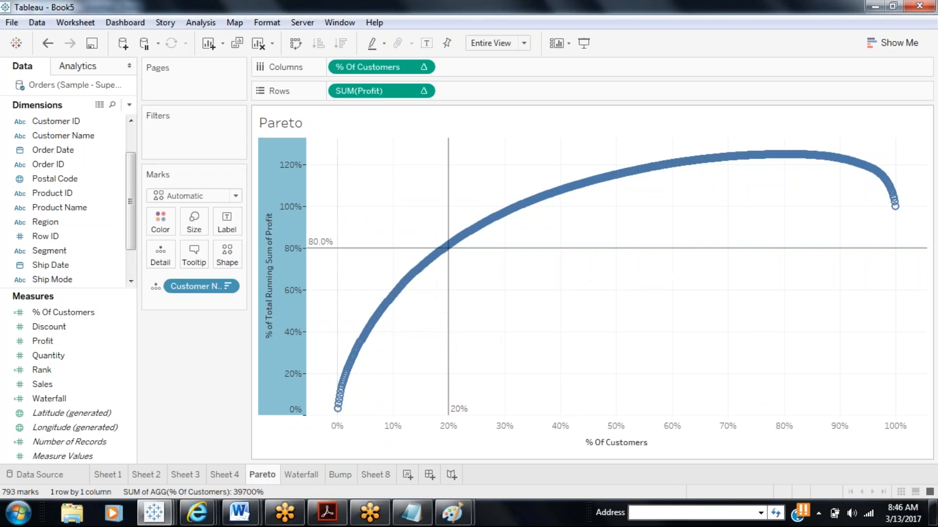
mouse_move(448, 293)
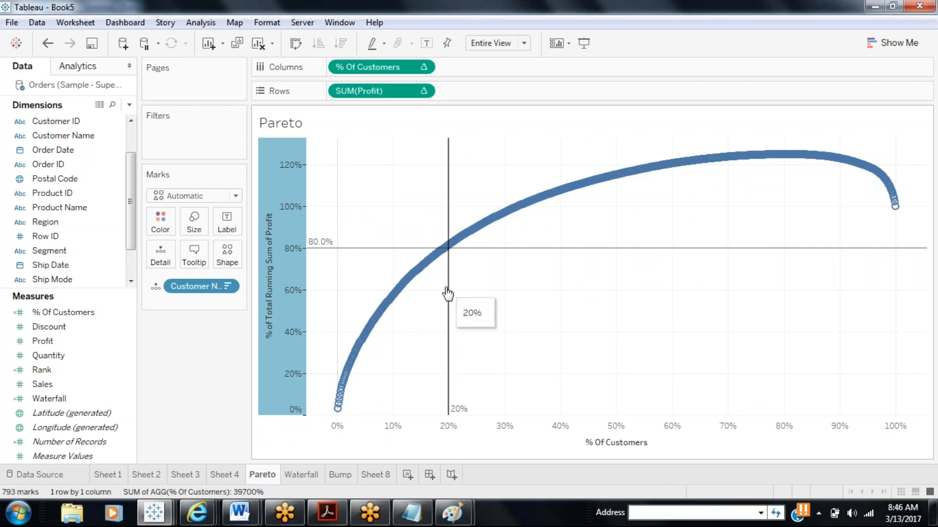
mouse_move(494, 217)
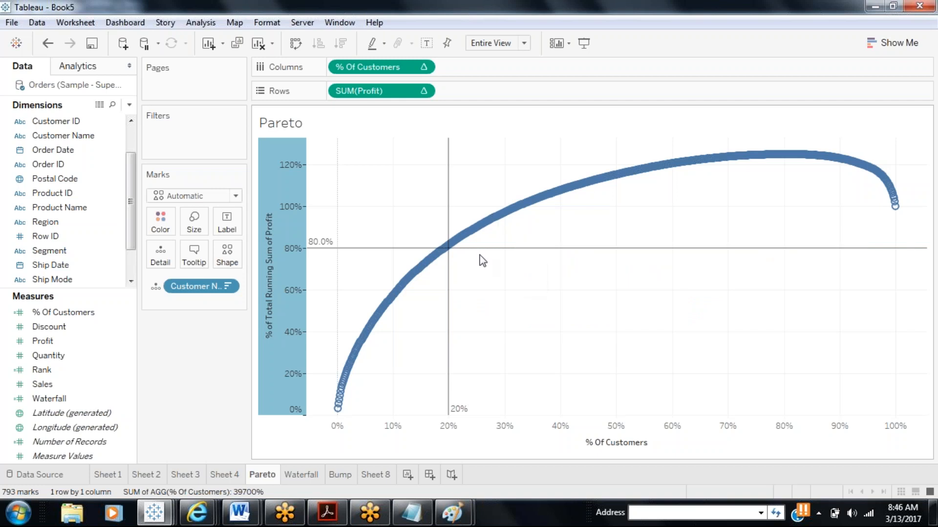
mouse_move(351, 482)
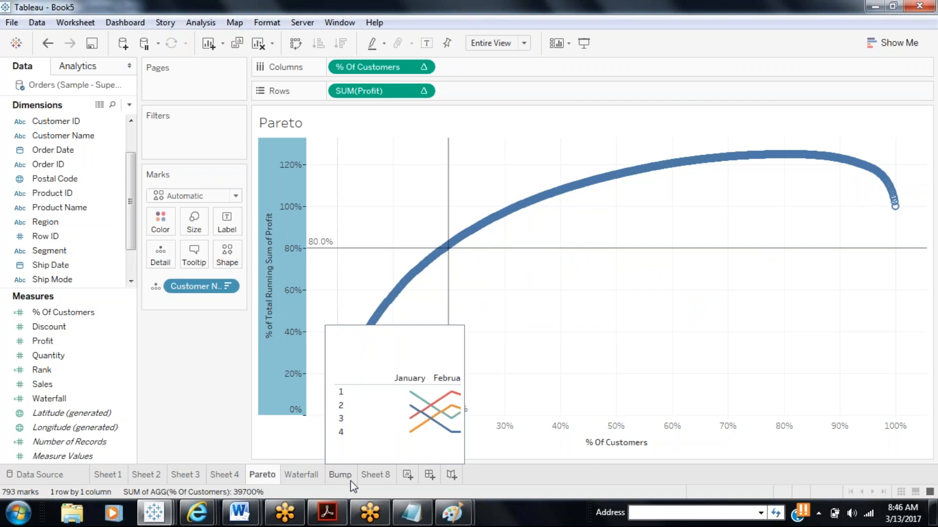
left_click(374, 479)
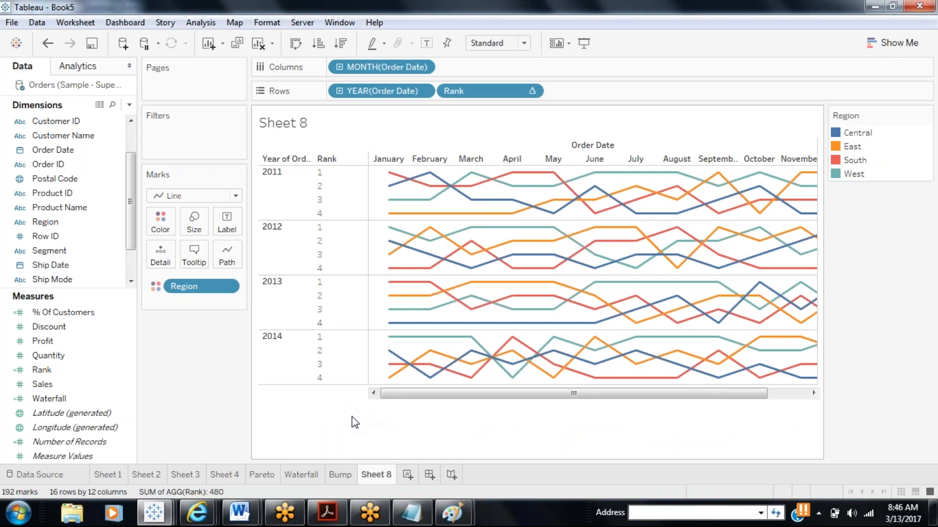
left_click(231, 476)
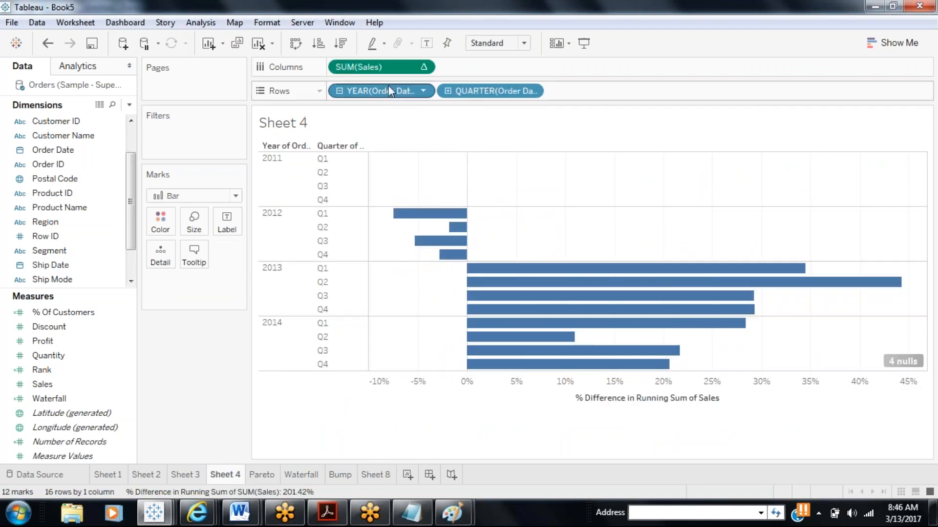
mouse_move(390, 74)
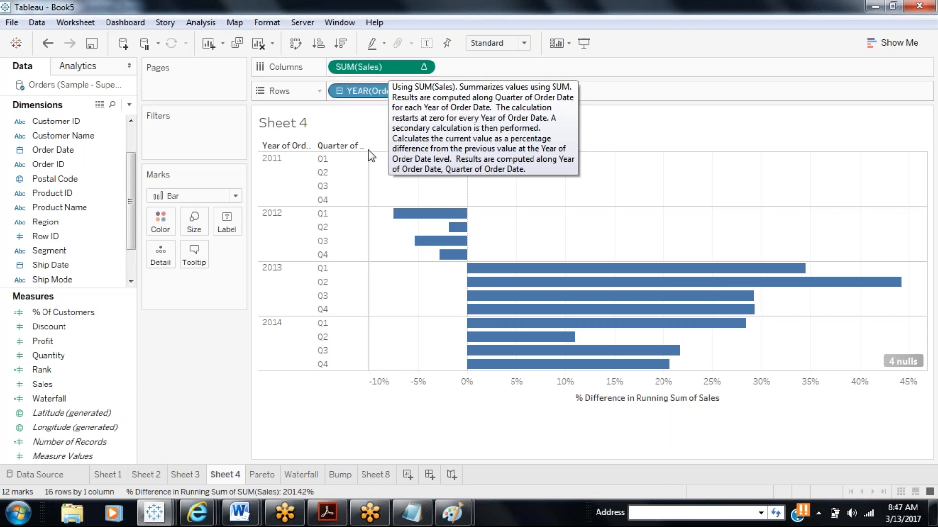
Open the Tableau Developer Training presentation from the Tableau folder on drive D in PowerPoint, and dismiss the Office activation wizard.
mouse_move(243, 517)
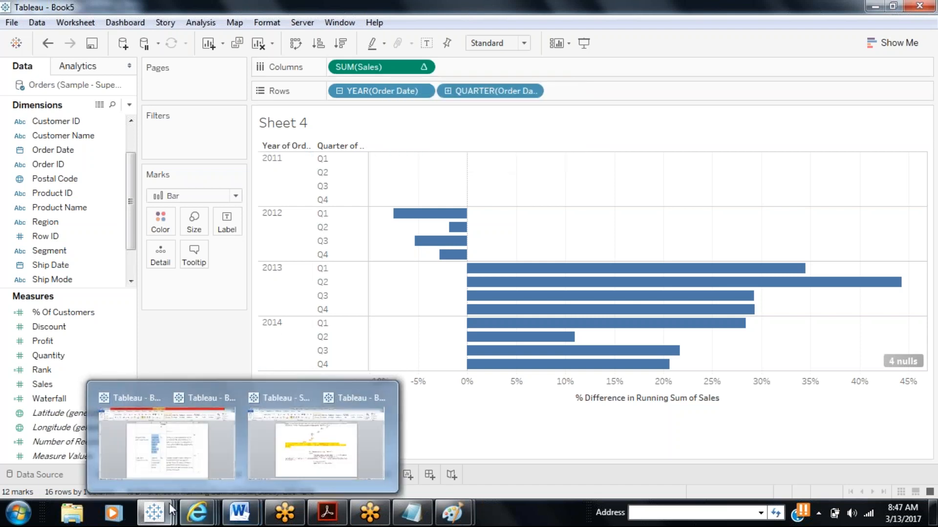
left_click(73, 516)
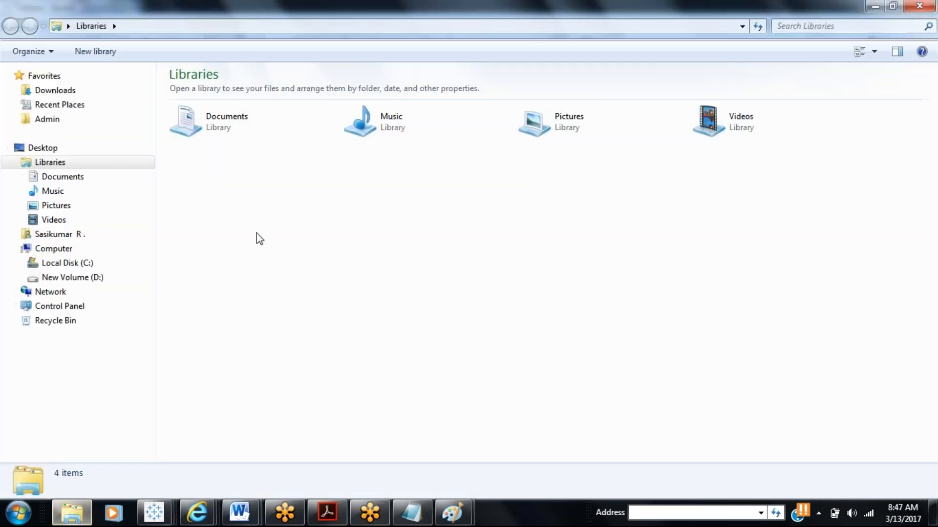
left_click(78, 279)
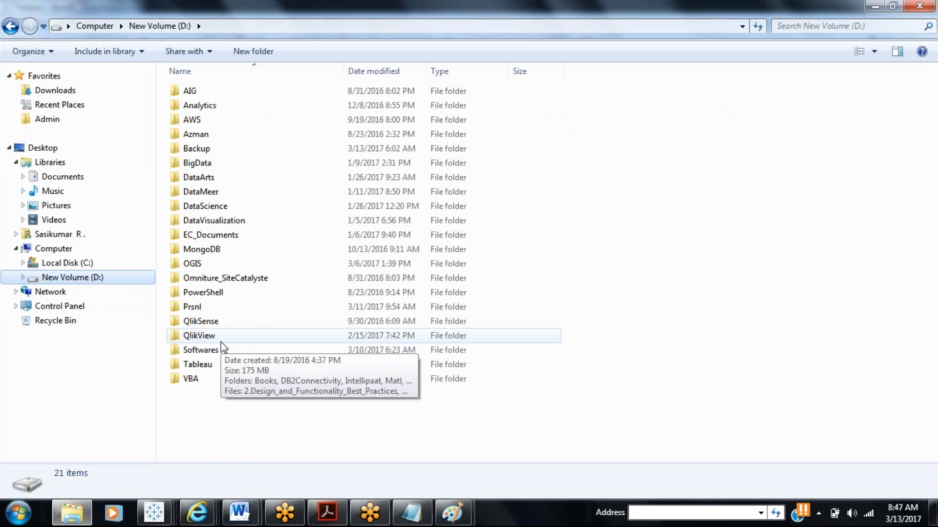
left_click(206, 365)
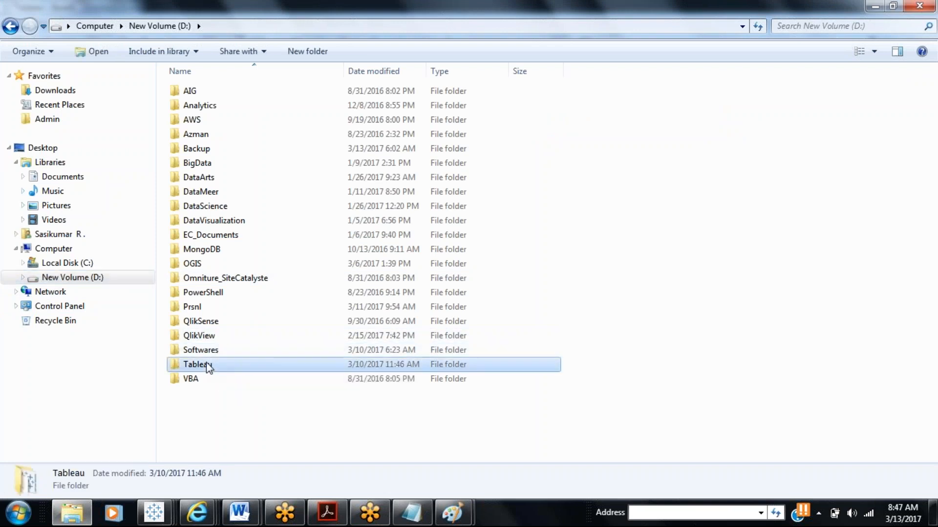
double_click(206, 365)
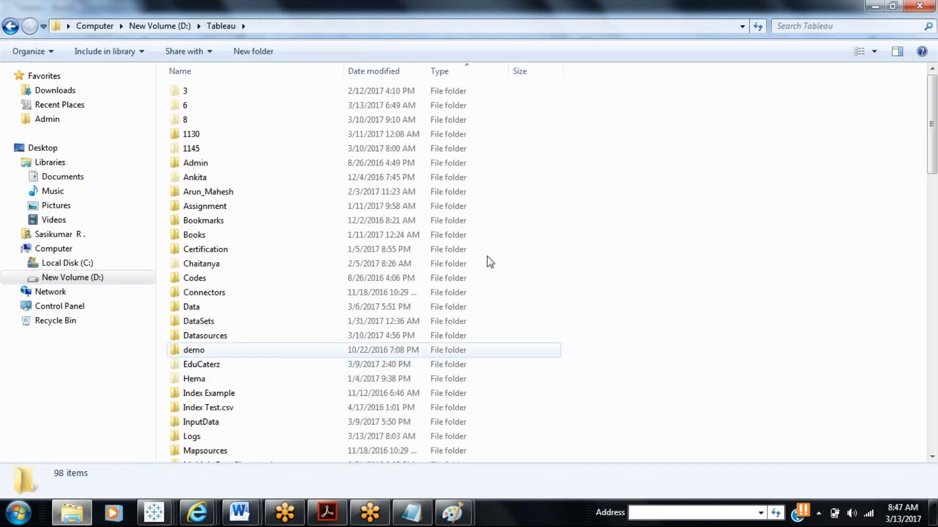
left_click_drag(934, 160, 935, 372)
left_click(254, 217)
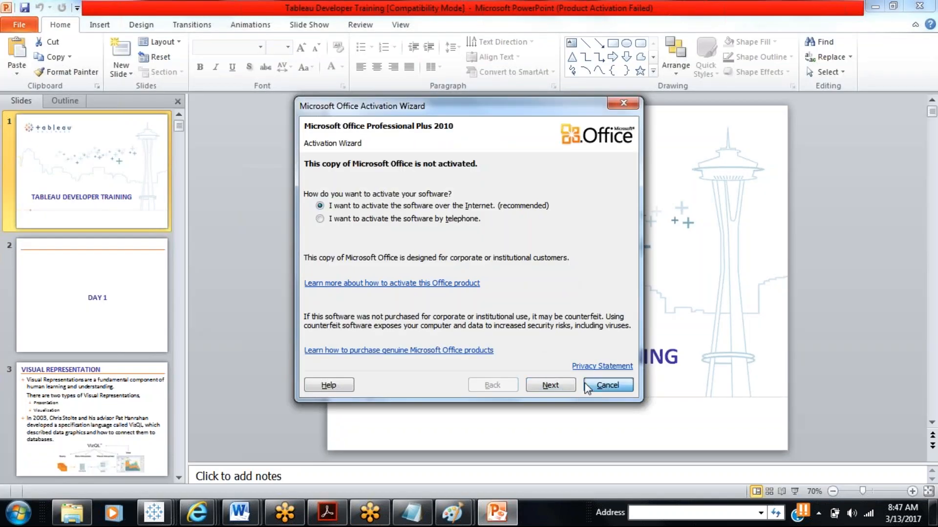
left_click(607, 386)
Find the Compound Growth Rate slide near the end of the presentation and show it full screen.
left_click_drag(179, 277, 179, 462)
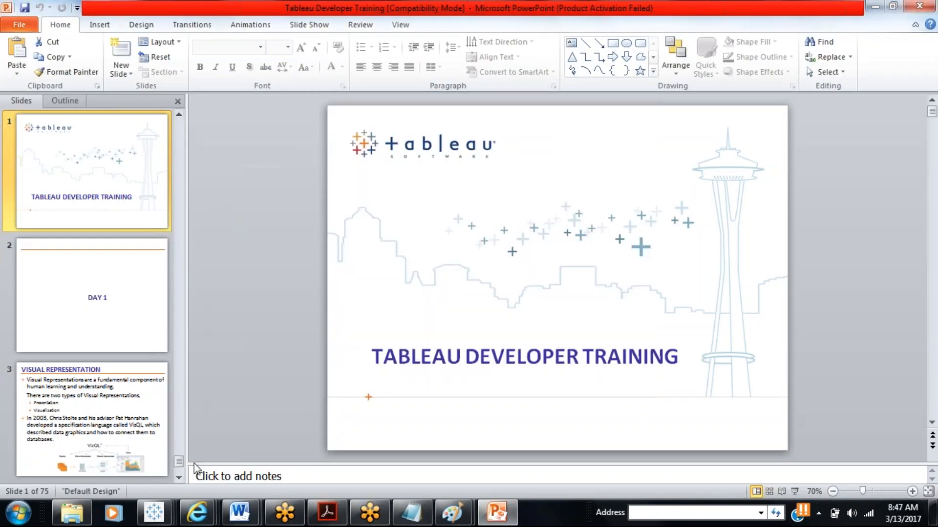
left_click(159, 170)
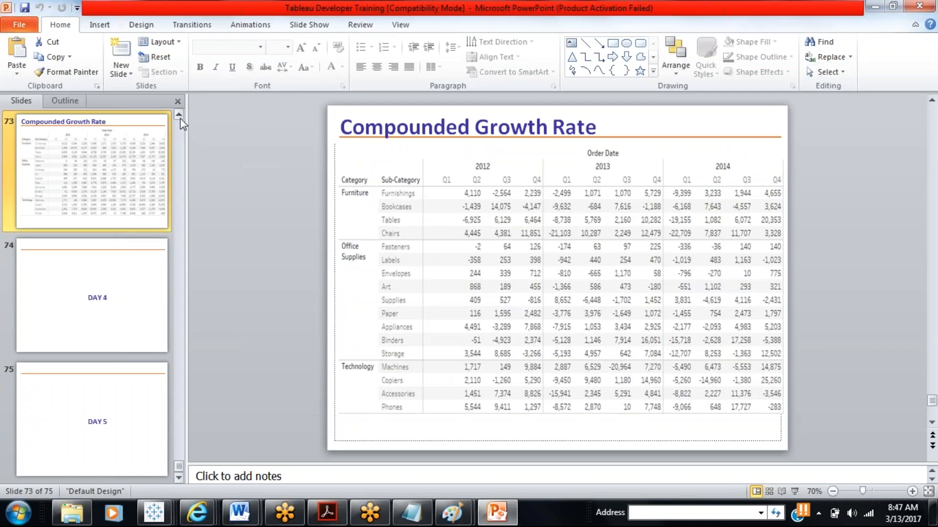
scroll(122, 200, "up", 1)
left_click(116, 203)
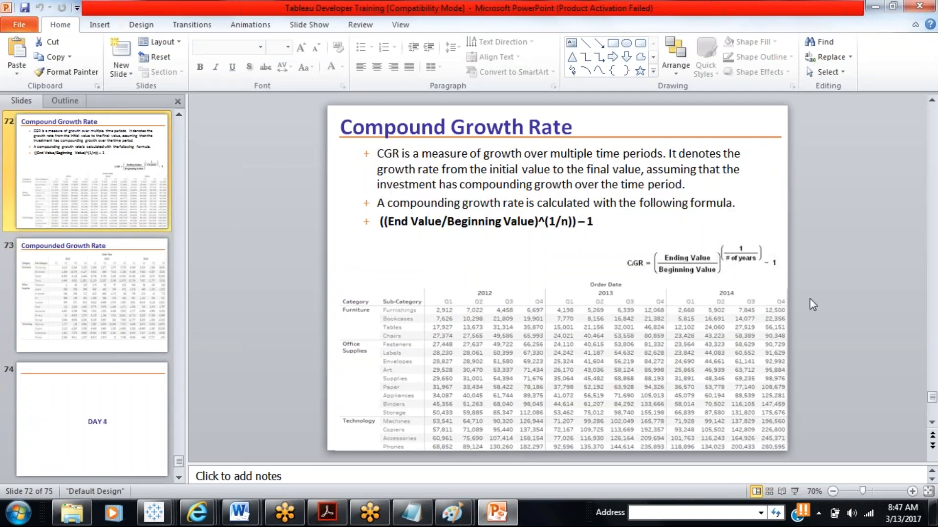
left_click(795, 492)
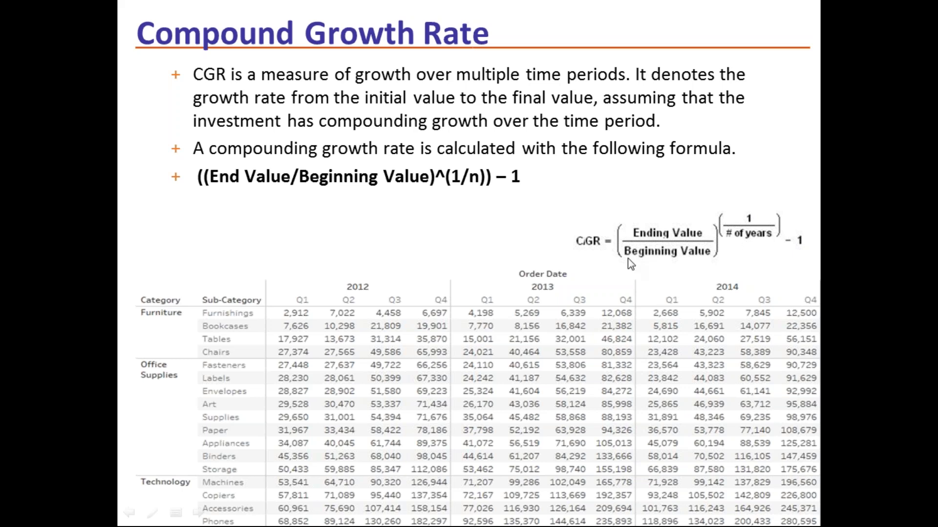
Switch back to the Book5 workbook in Tableau and duplicate Sheet 4.
key("super")
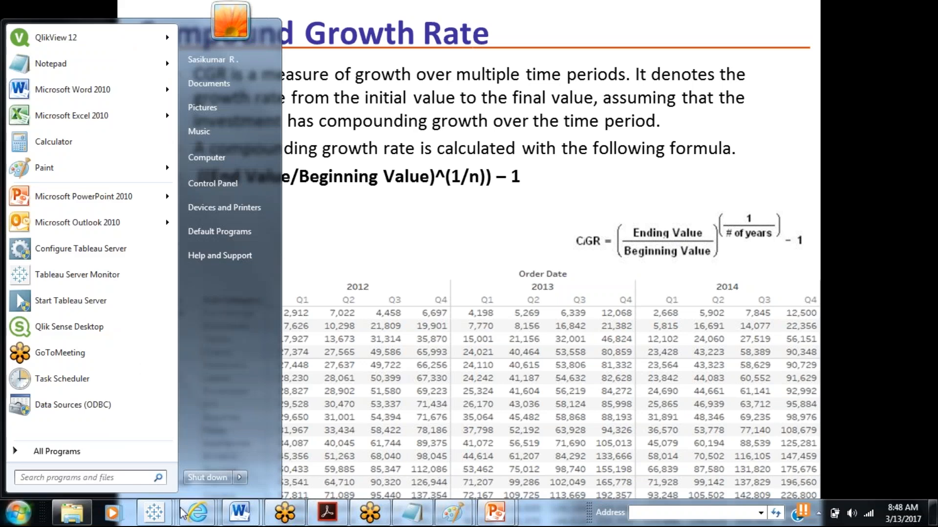
left_click(154, 512)
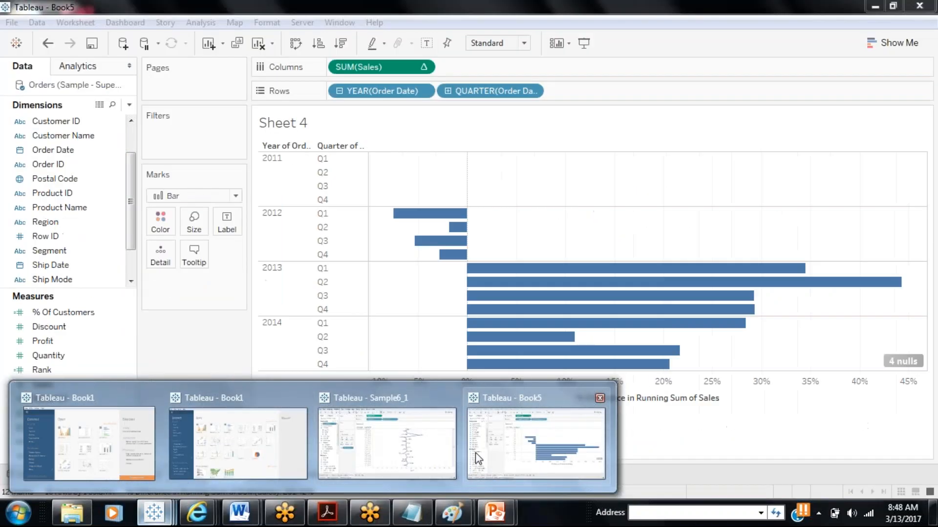
left_click(476, 453)
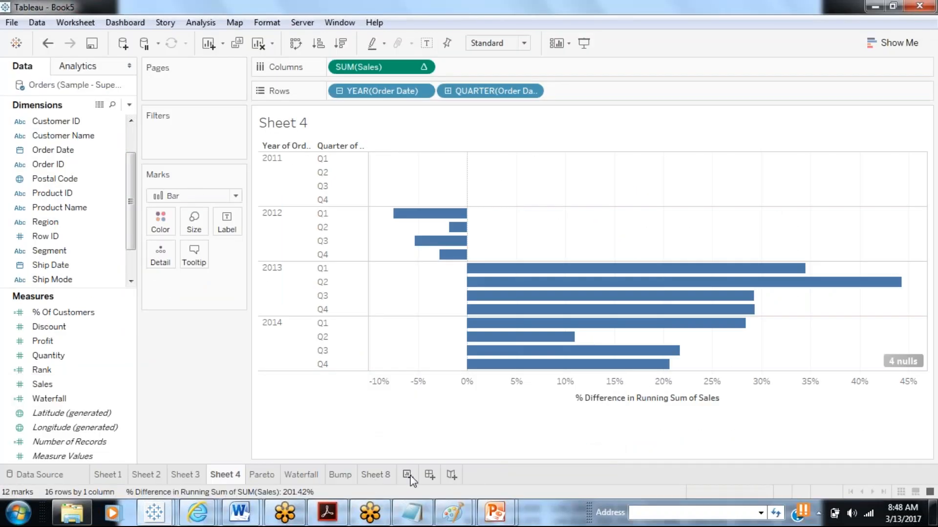
right_click(213, 484)
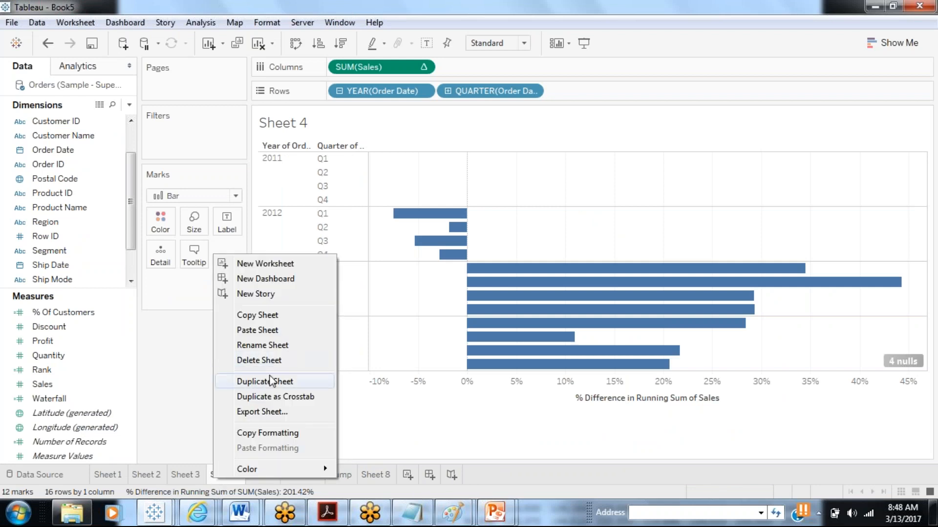
left_click(270, 380)
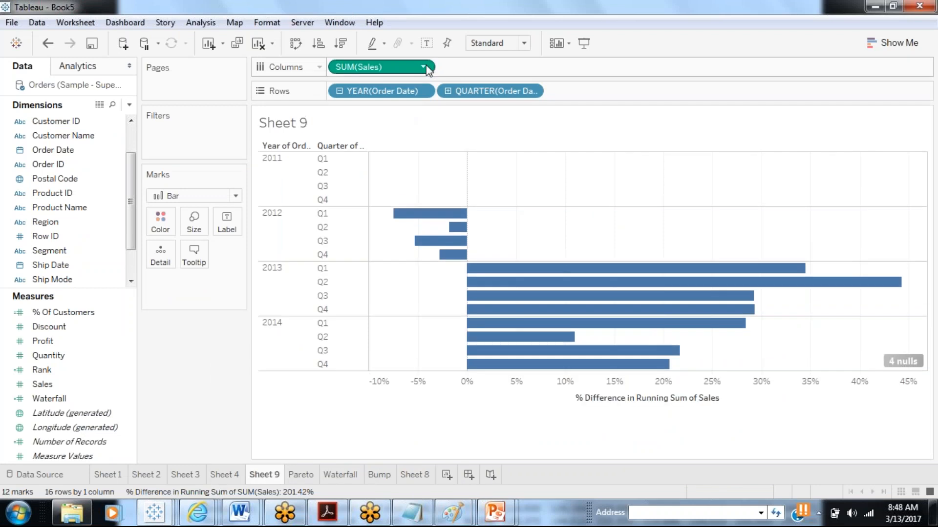
Replace the table calculation on SUM(Sales) in the duplicated sheet with the Compound Growth Rate quick table calculation.
left_click(423, 67)
left_click(420, 333)
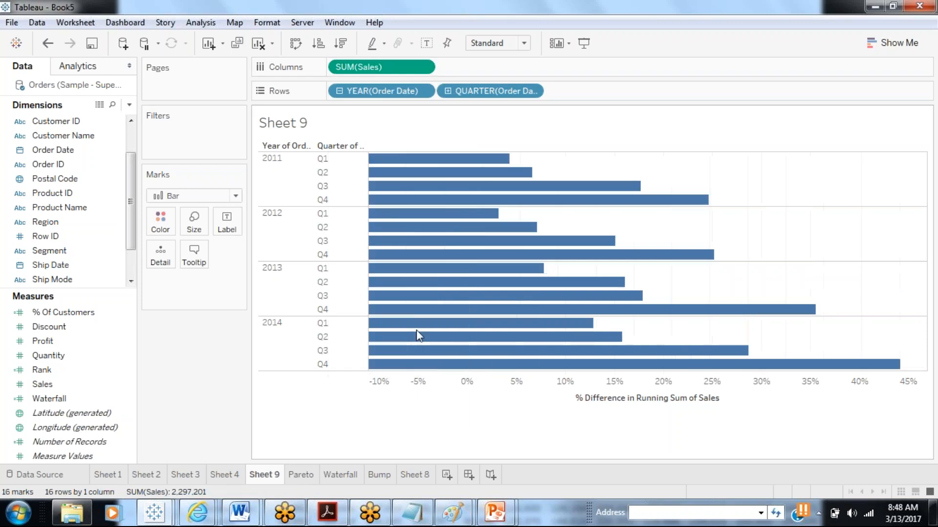
left_click(423, 67)
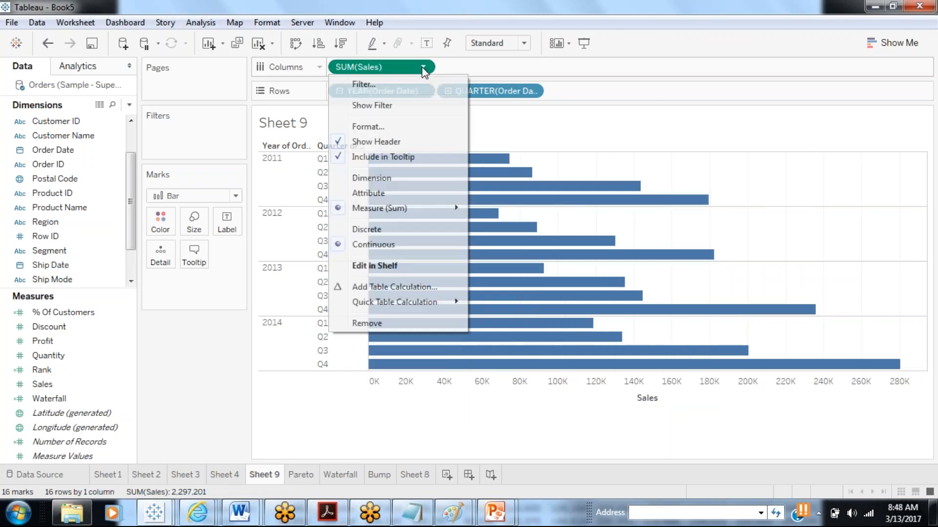
mouse_move(433, 303)
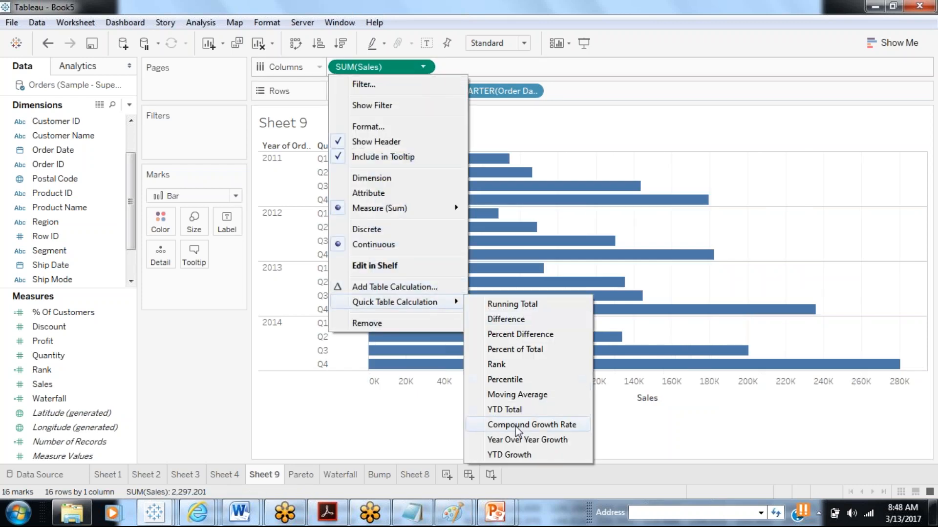
left_click(521, 424)
Copy the full Compound Growth Rate formula from SUM(Sales) in Sheet 9 and paste it into Notepad below the two existing formulas.
double_click(424, 67)
key("ctrl+a")
key("ctrl+c")
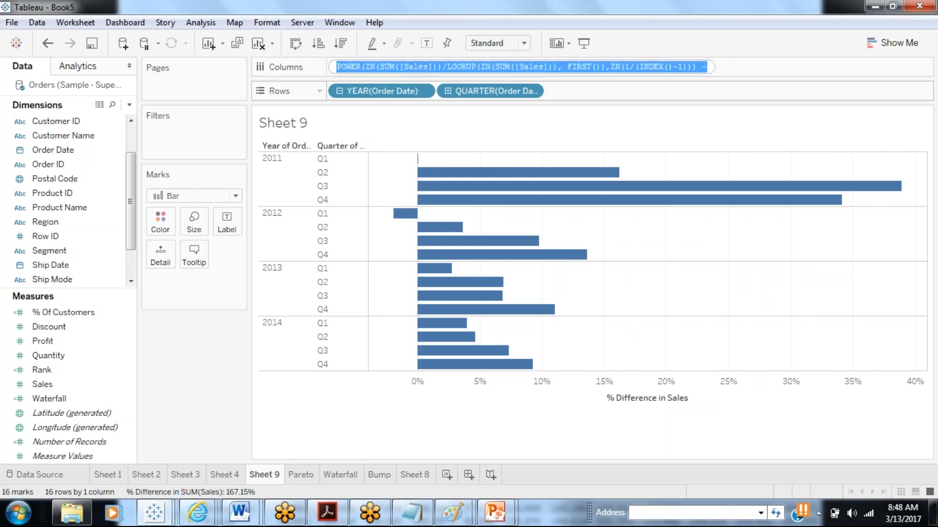
left_click(422, 511)
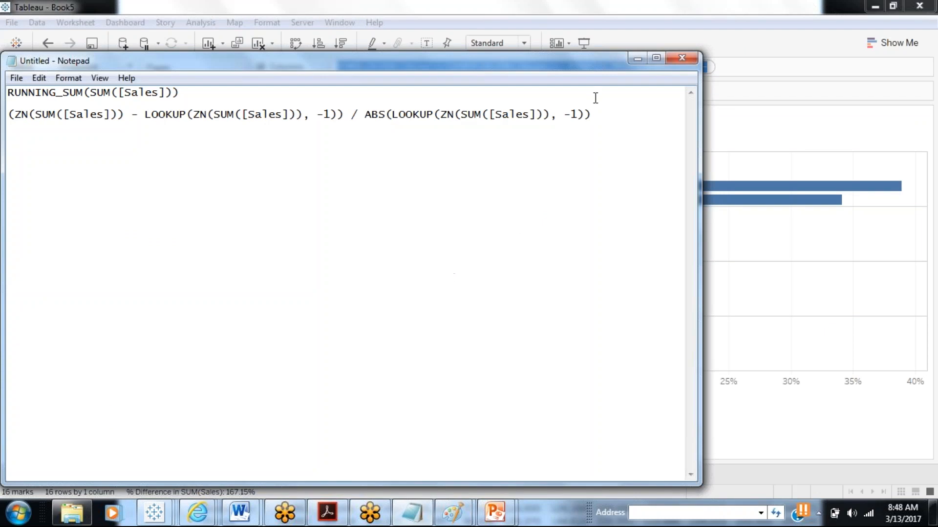
left_click(598, 116)
key("Return")
key("ctrl+v")
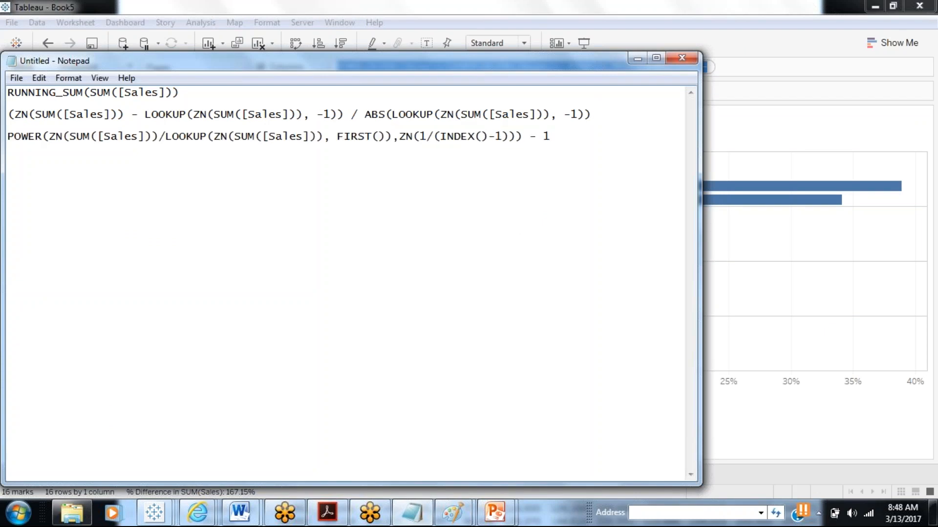
left_click(541, 27)
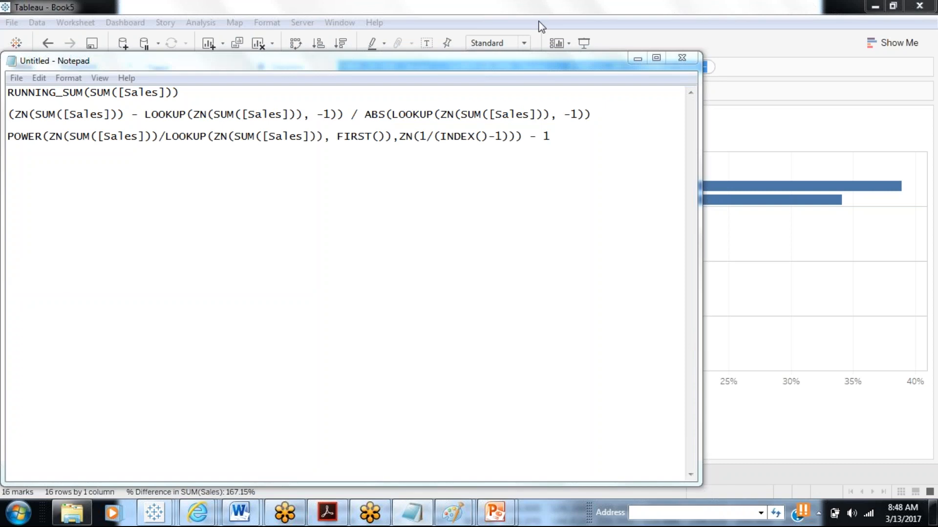
Examine the POWER, LOOKUP, FIRST, INDEX and - 1 parts of the pasted formula, then return to Tableau and leave formula editing.
left_click_drag(8, 139, 25, 142)
left_click_drag(160, 141, 70, 141)
left_click_drag(165, 141, 327, 141)
left_click(334, 138)
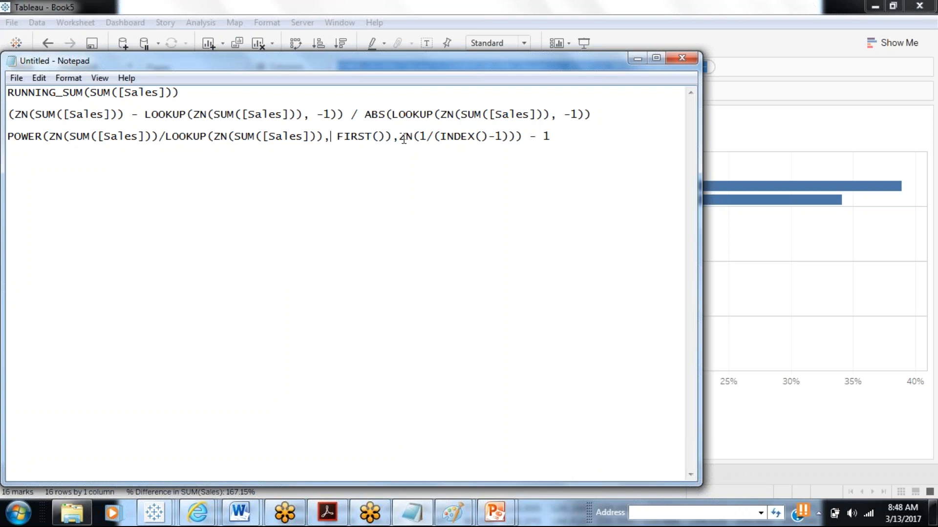
left_click_drag(401, 136, 482, 138)
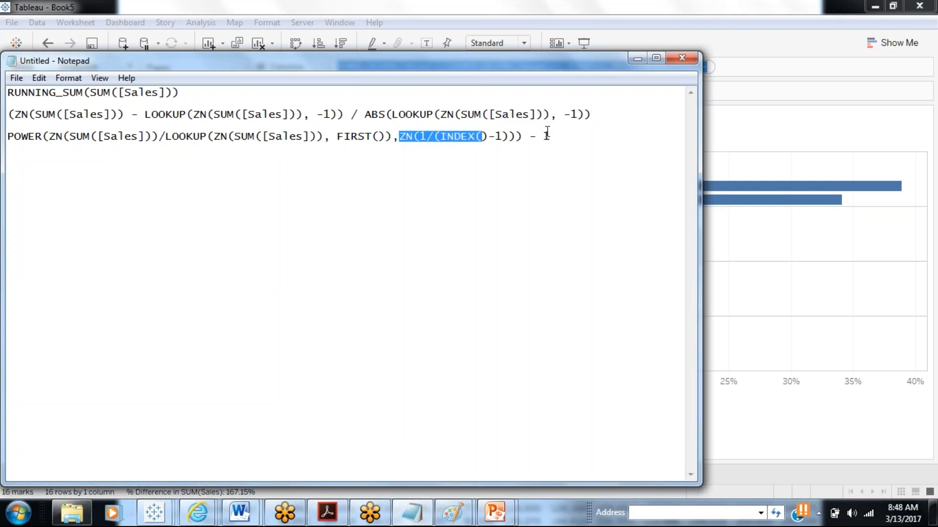
left_click_drag(548, 136, 531, 138)
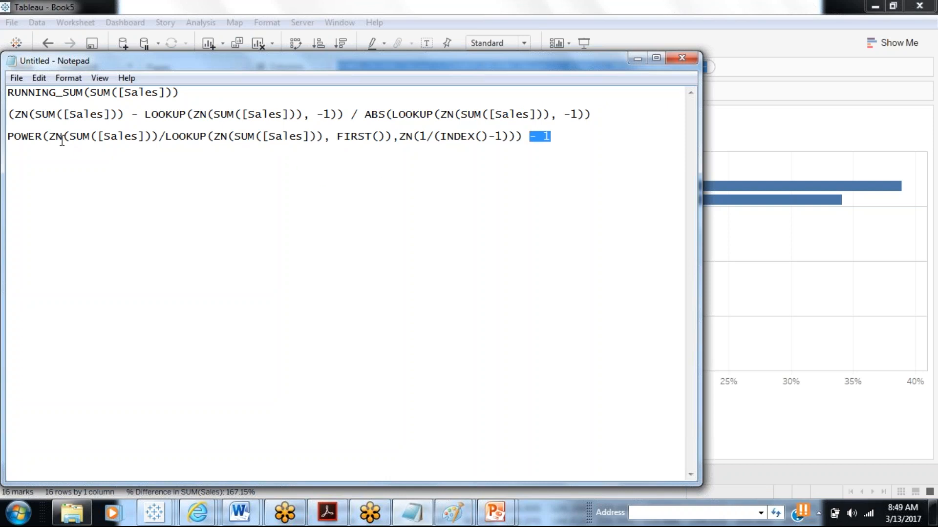
left_click(48, 136)
left_click_drag(8, 137, 359, 165)
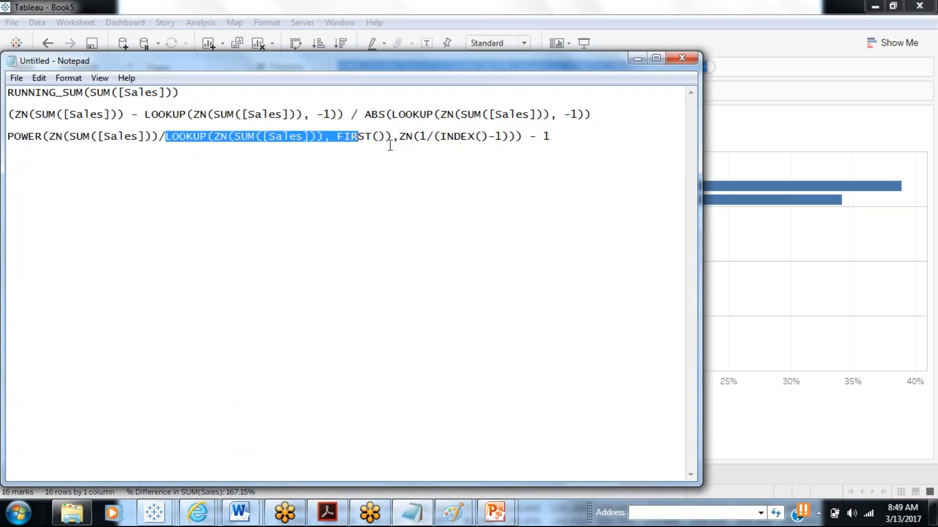
left_click(460, 139)
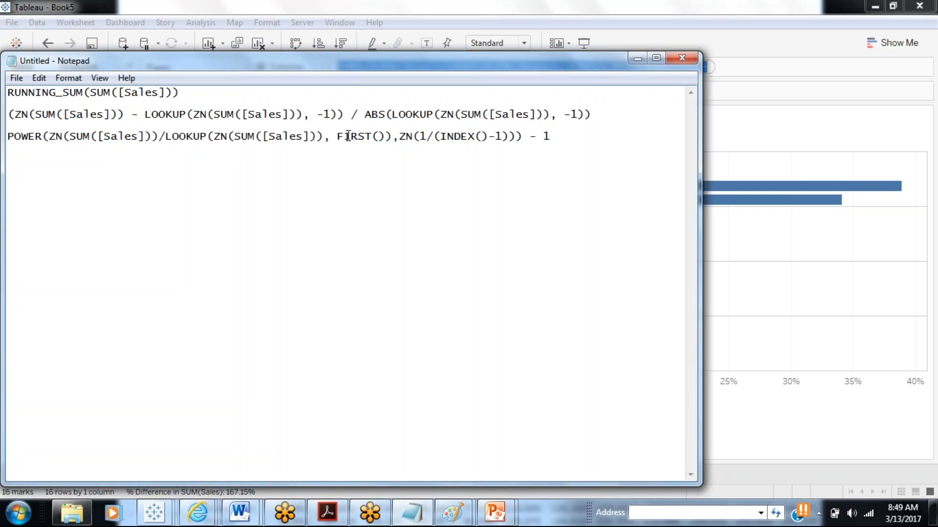
left_click_drag(337, 136, 393, 137)
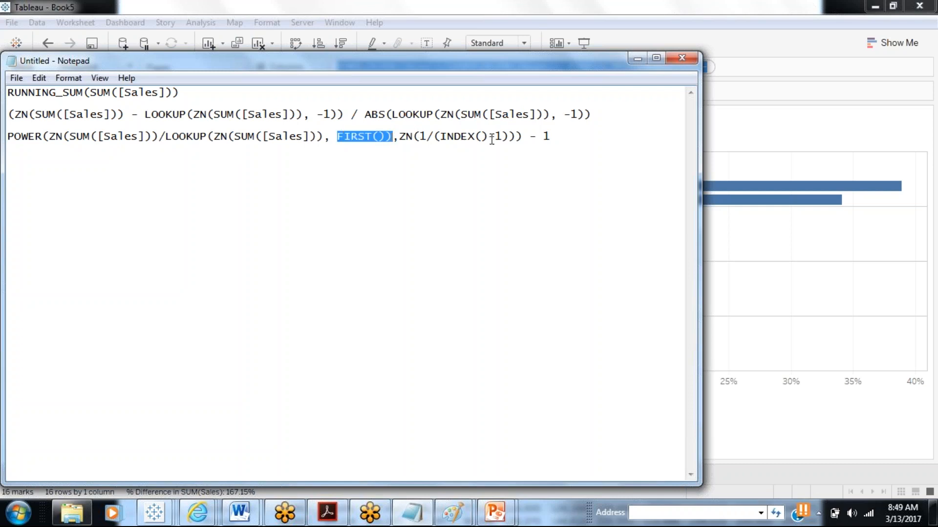
left_click_drag(551, 137, 540, 140)
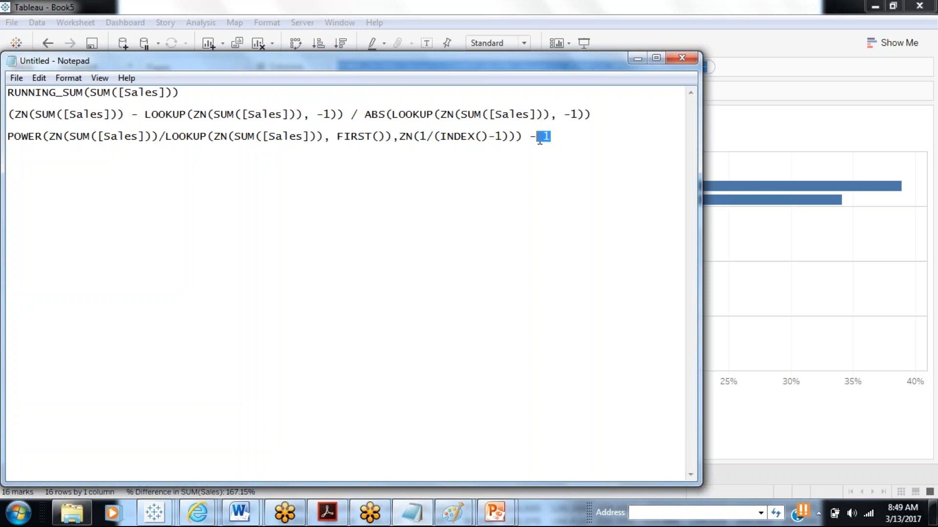
left_click(636, 58)
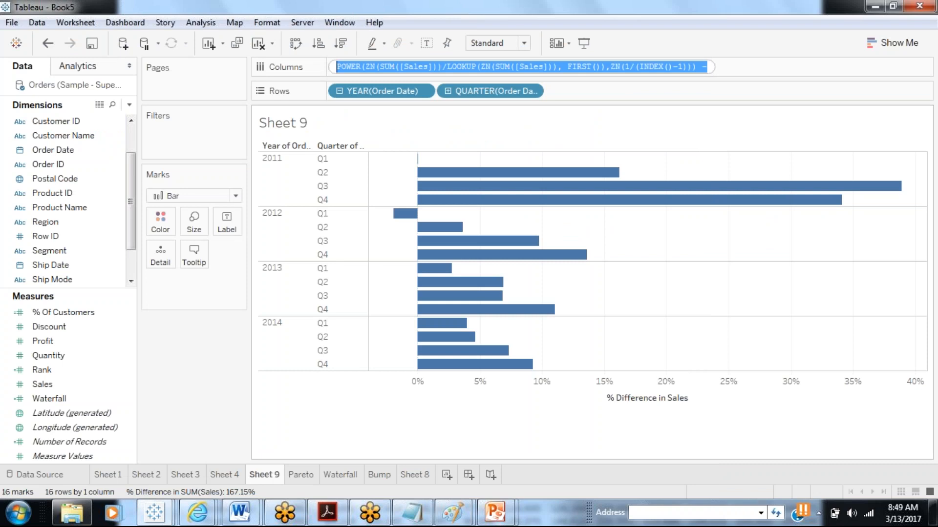
left_click(152, 389)
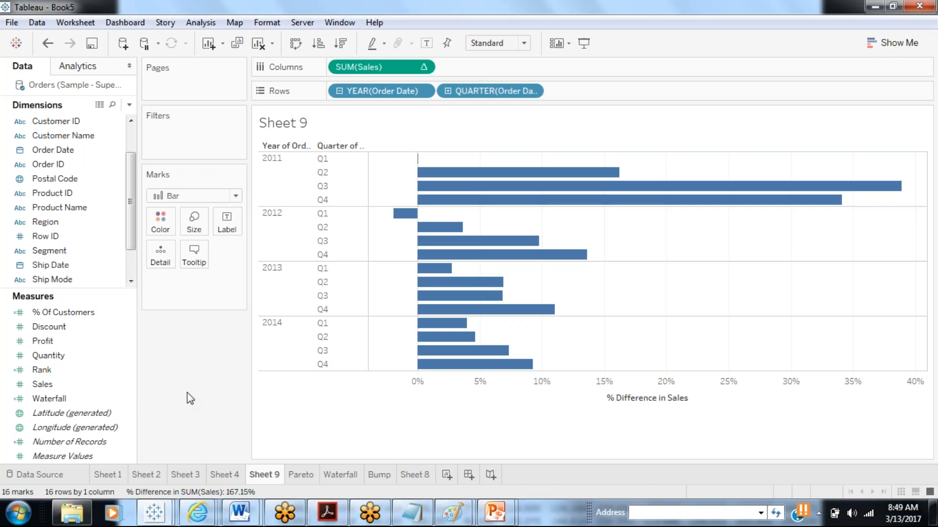
Save the workbook as Sample15_1 in folder 8 of the Tableau folder on drive D.
left_click(92, 44)
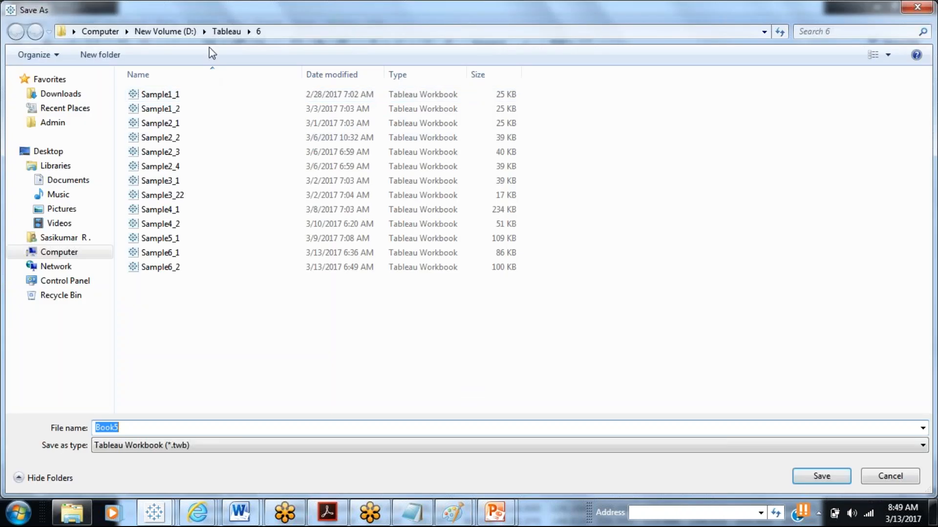
left_click(226, 31)
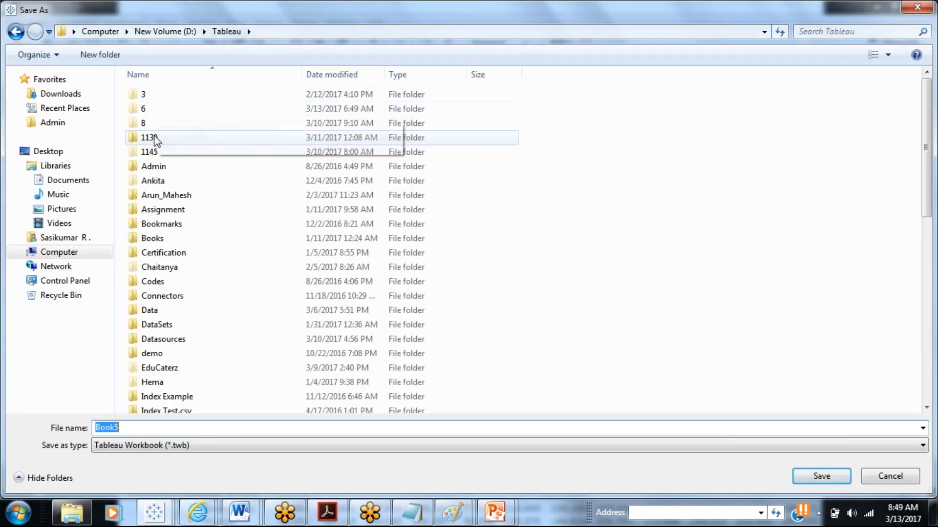
double_click(146, 123)
double_click(184, 428)
type("Sa")
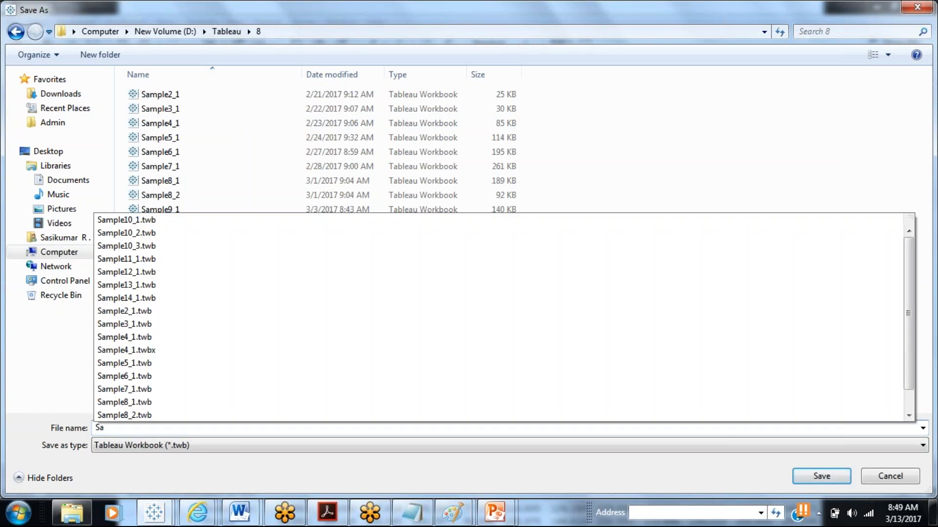
type("mple15_1")
key("Return")
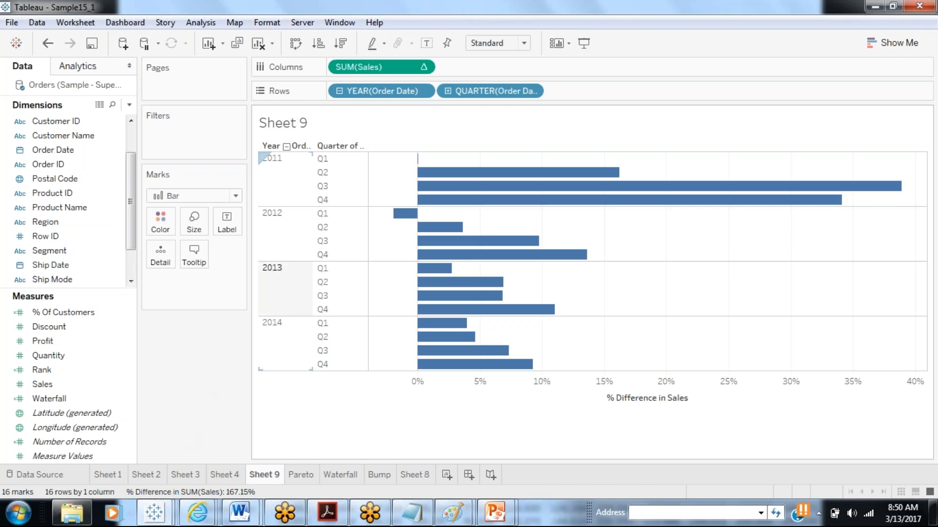
Open the LOD_Expressions PDF from the Tableau folder's Training Matls subfolder in Adobe Acrobat Reader and go past the cover to page 2.
left_click(631, 19)
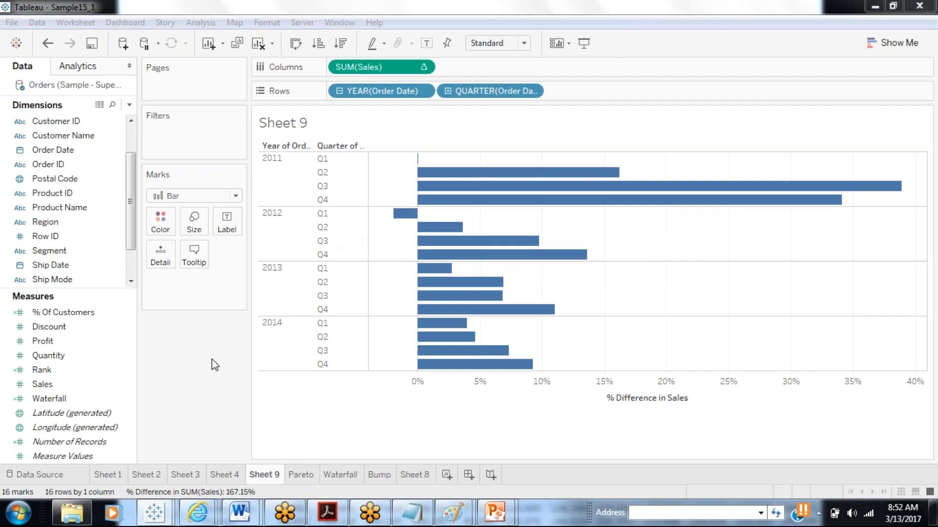
left_click(81, 514)
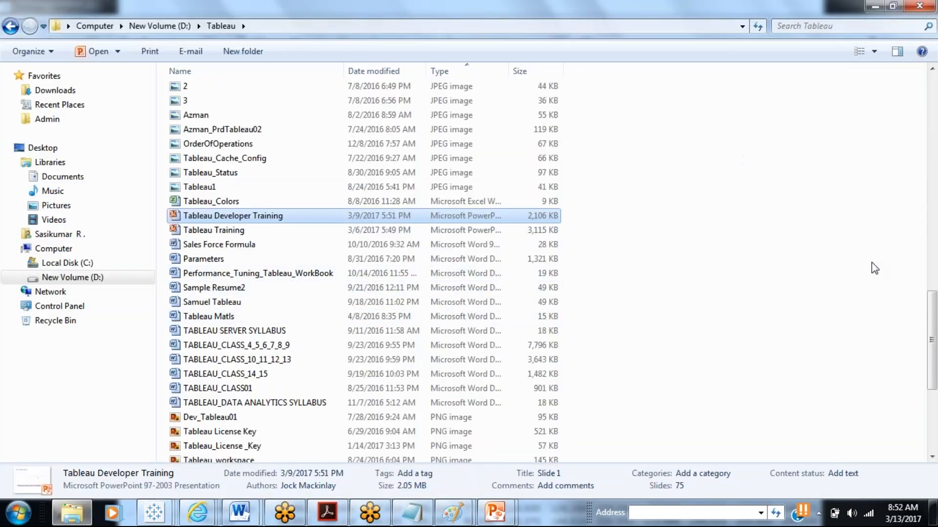
left_click_drag(931, 307, 896, 141)
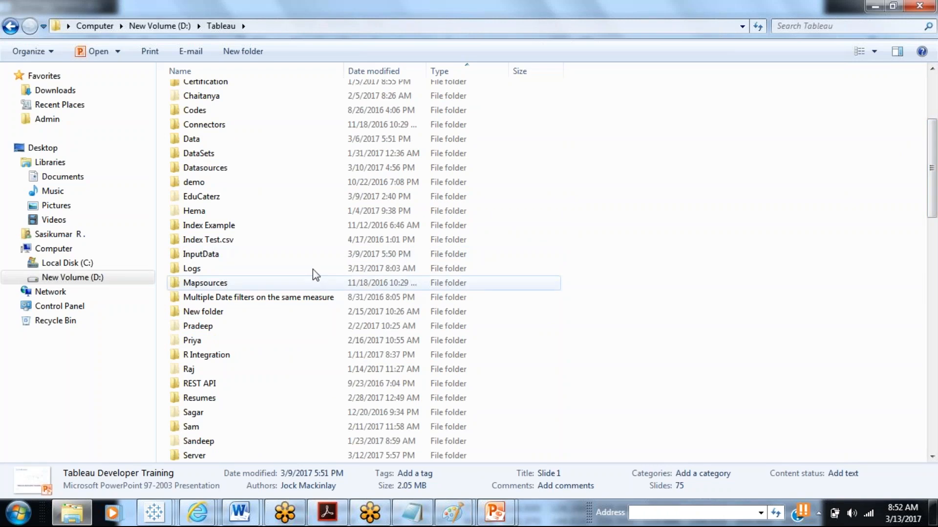
scroll(933, 157, "down", 7)
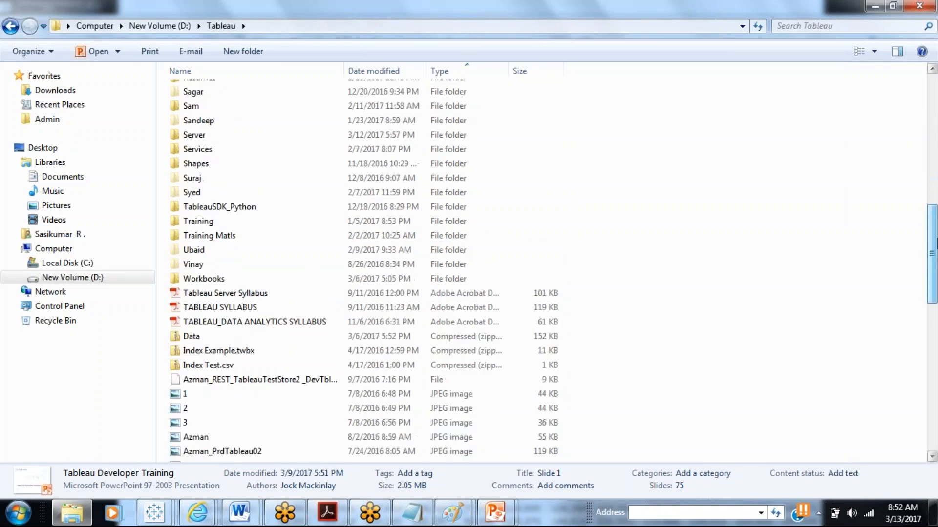
double_click(241, 236)
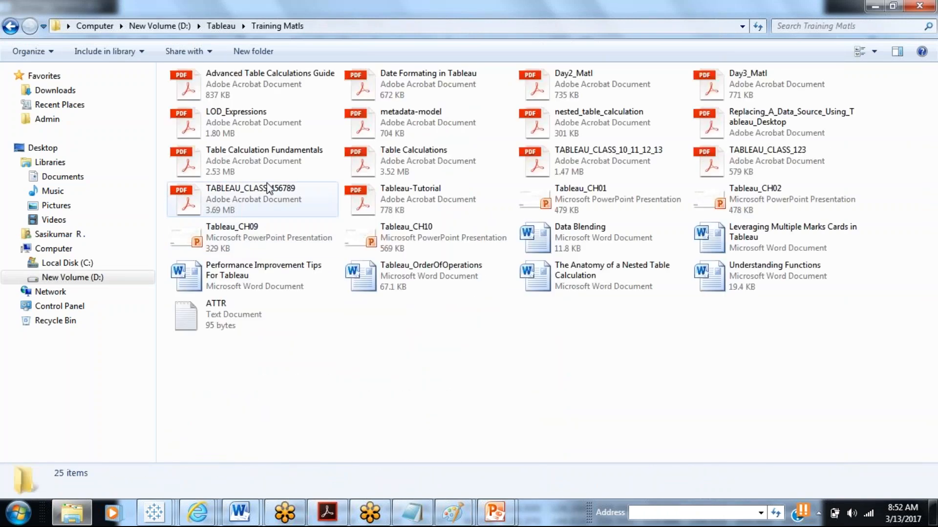
double_click(241, 128)
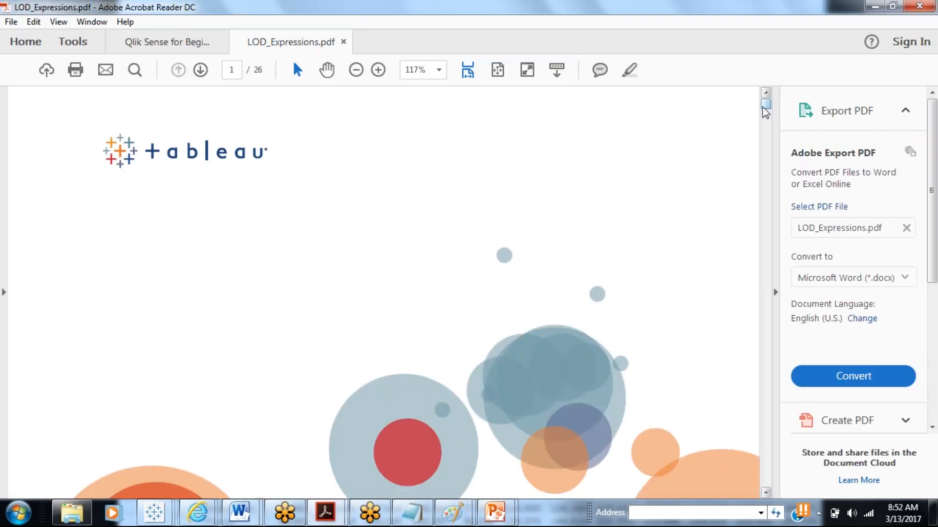
left_click(766, 119)
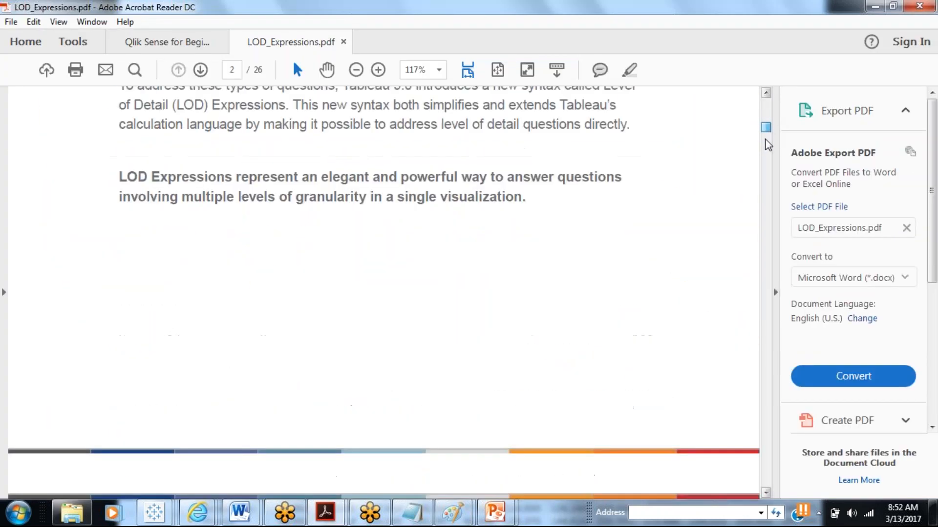